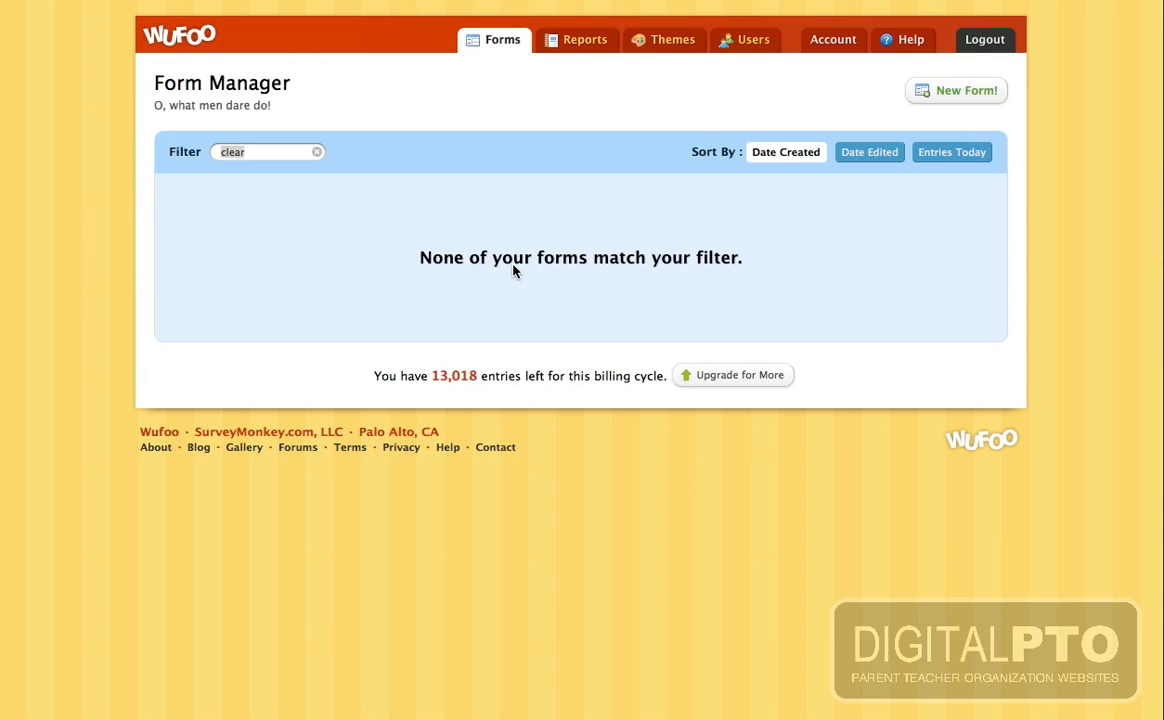
- Create a new Untitled Form from the Form Manager and view its Form Settings
left_click(966, 91)
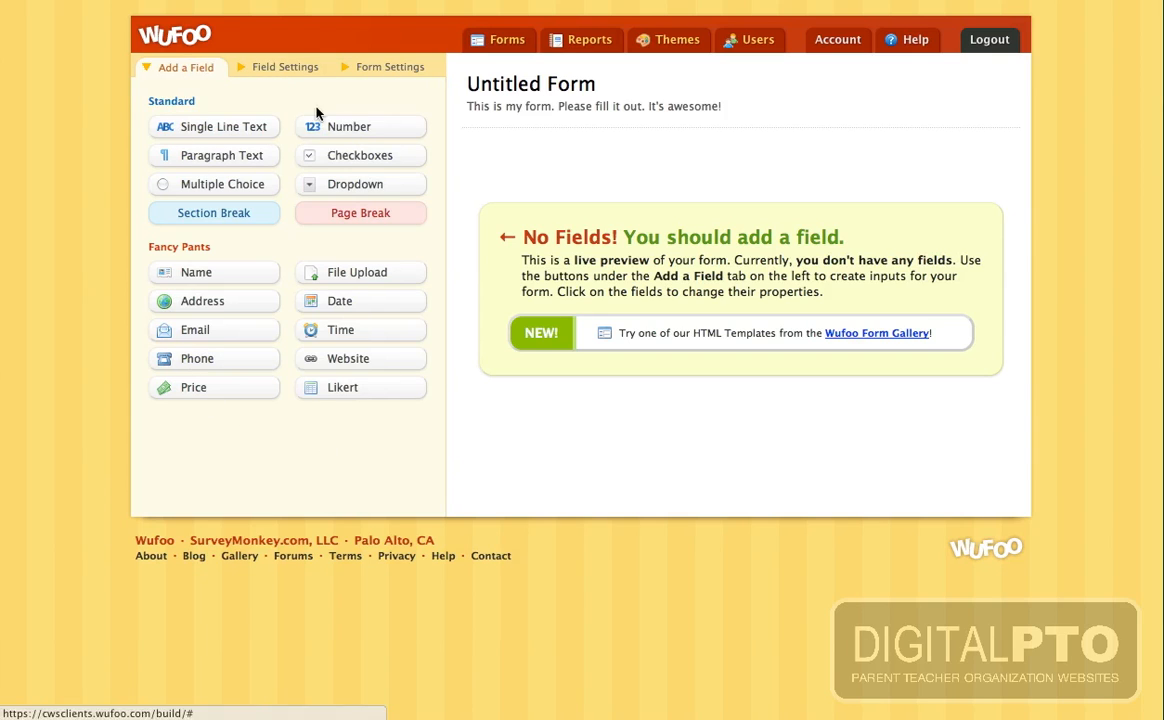
left_click(262, 70)
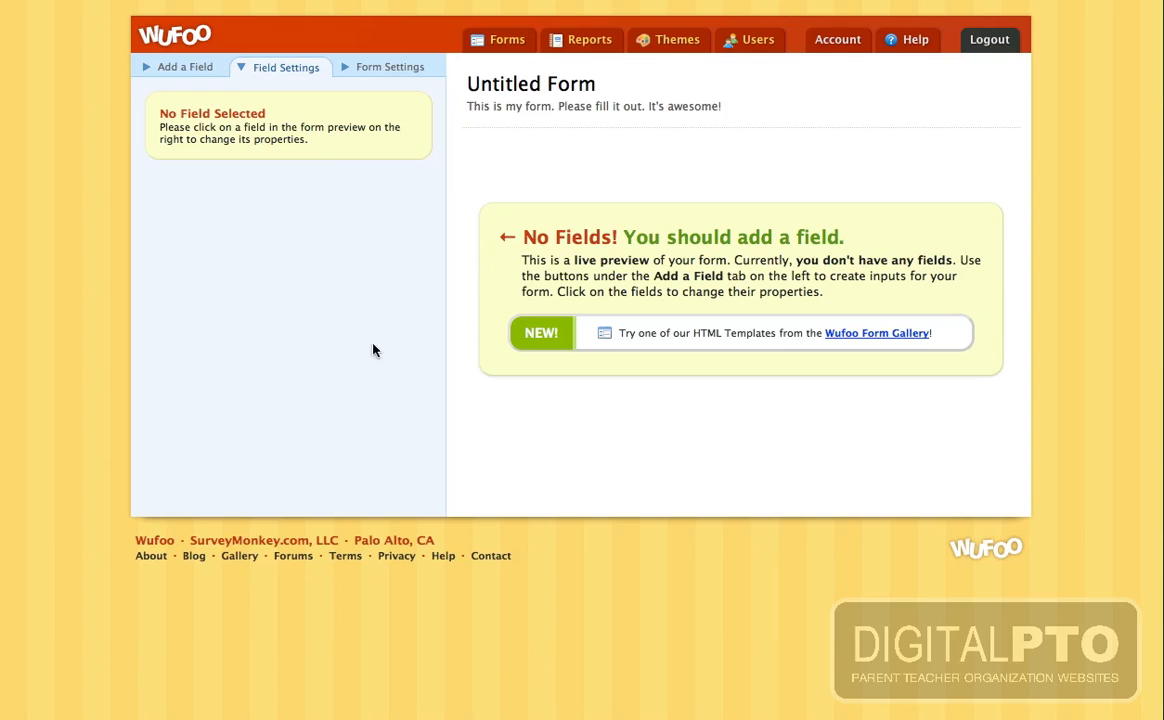
left_click(390, 70)
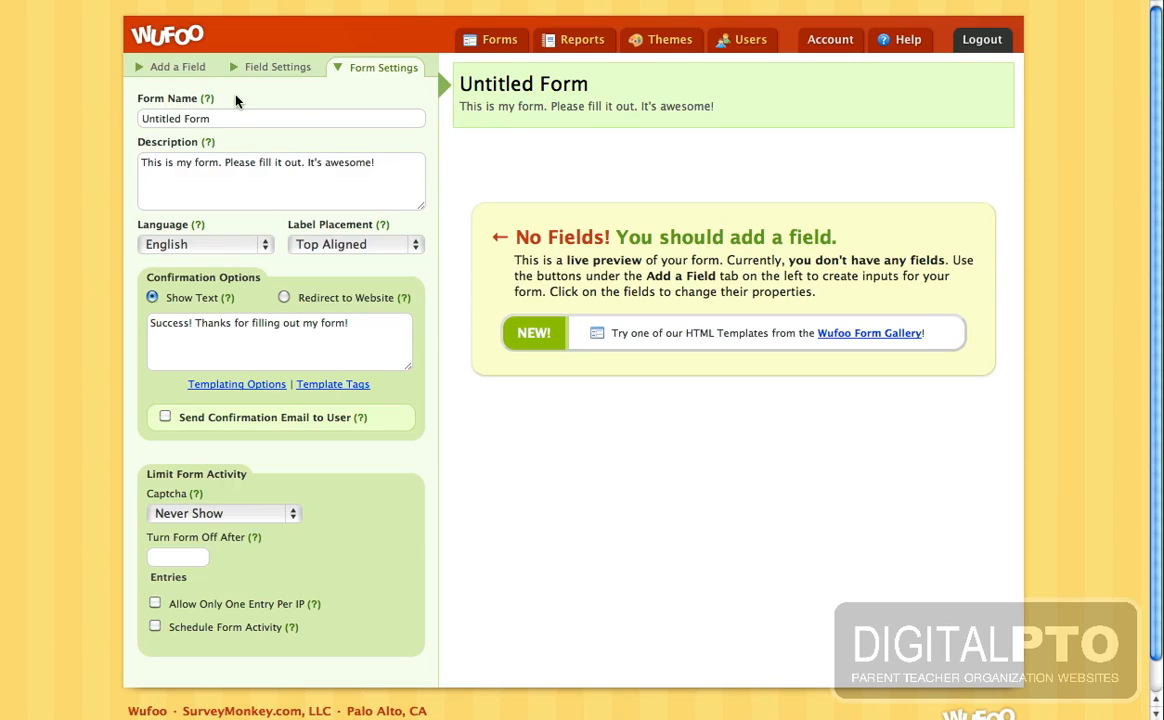
- Rename the form to 'Generic PTO Sign up form'
left_click(235, 120)
triple_click(235, 122)
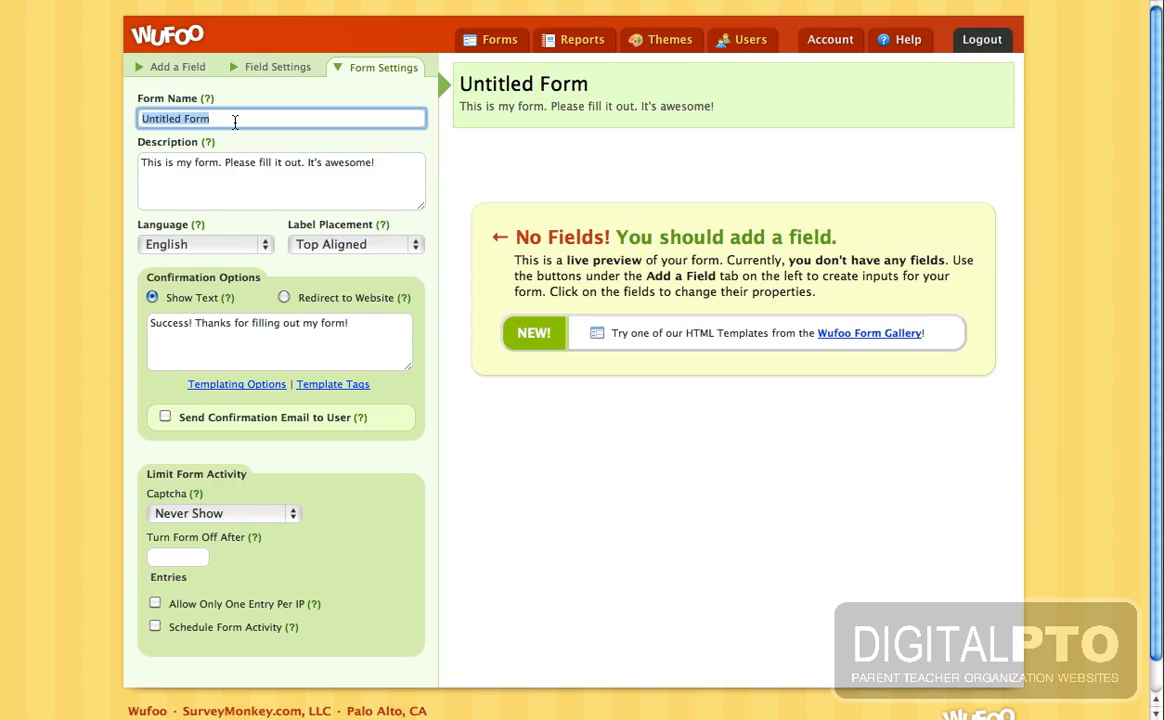
type("Generic PTO")
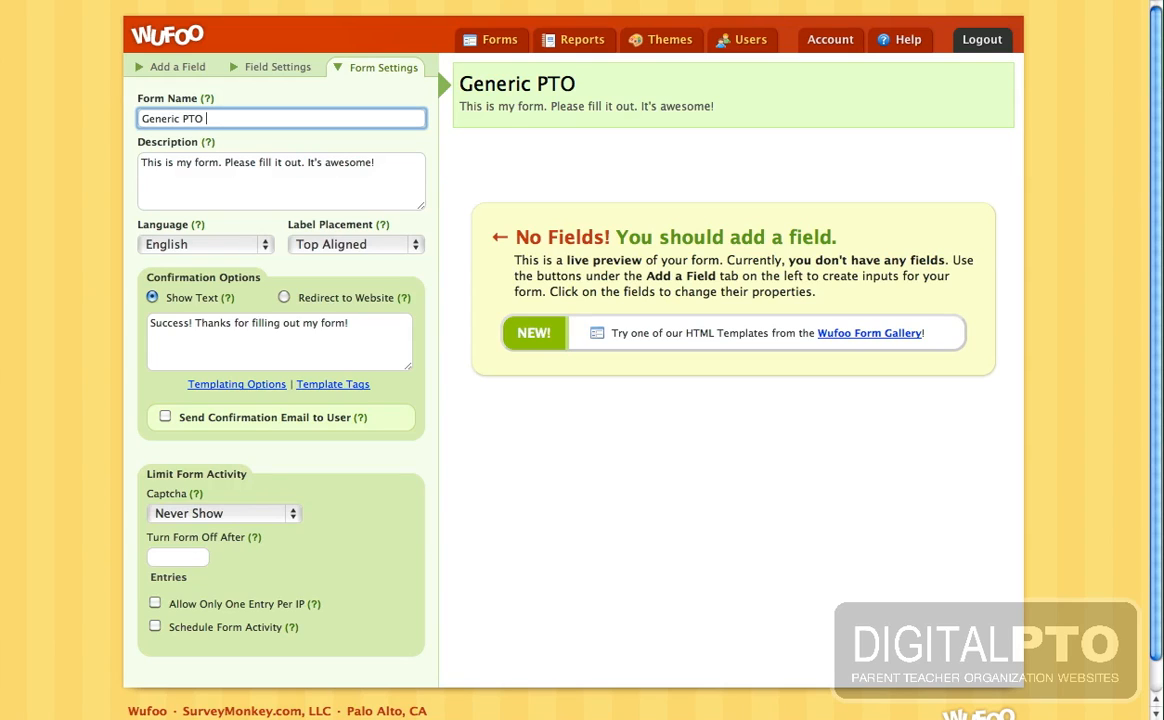
type(" Sign up form")
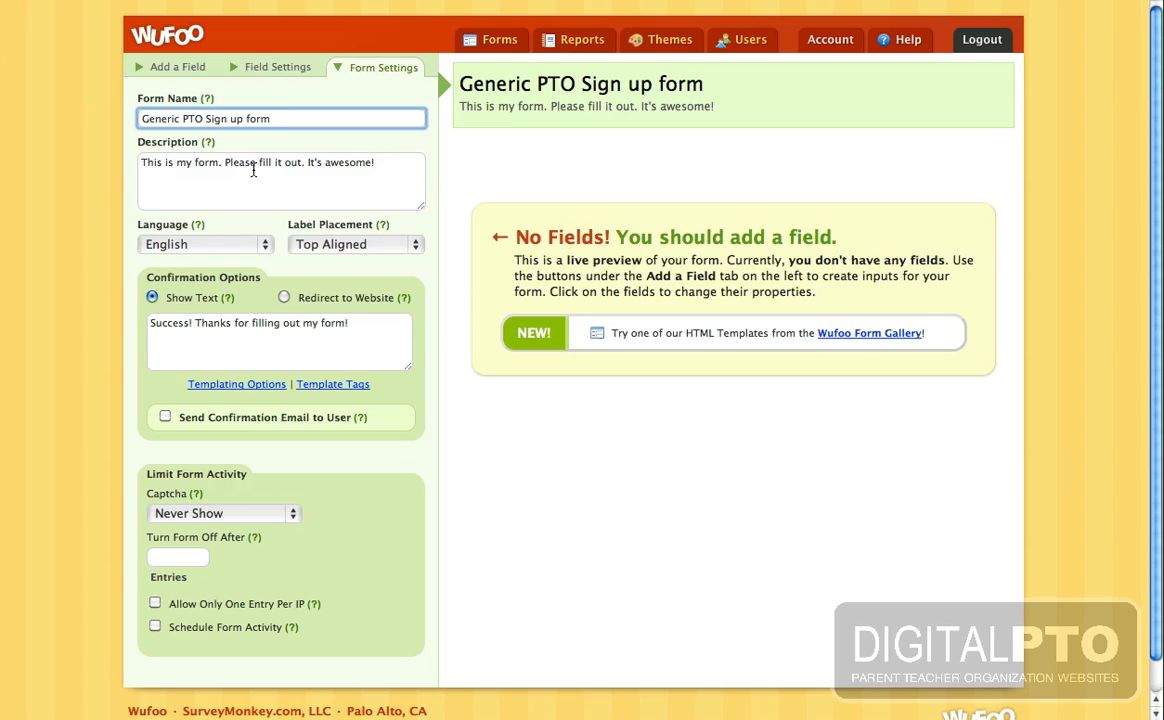
- Replace the description with 'Please fill out this form to sign up for our event.'
left_click(253, 170)
key("super+a")
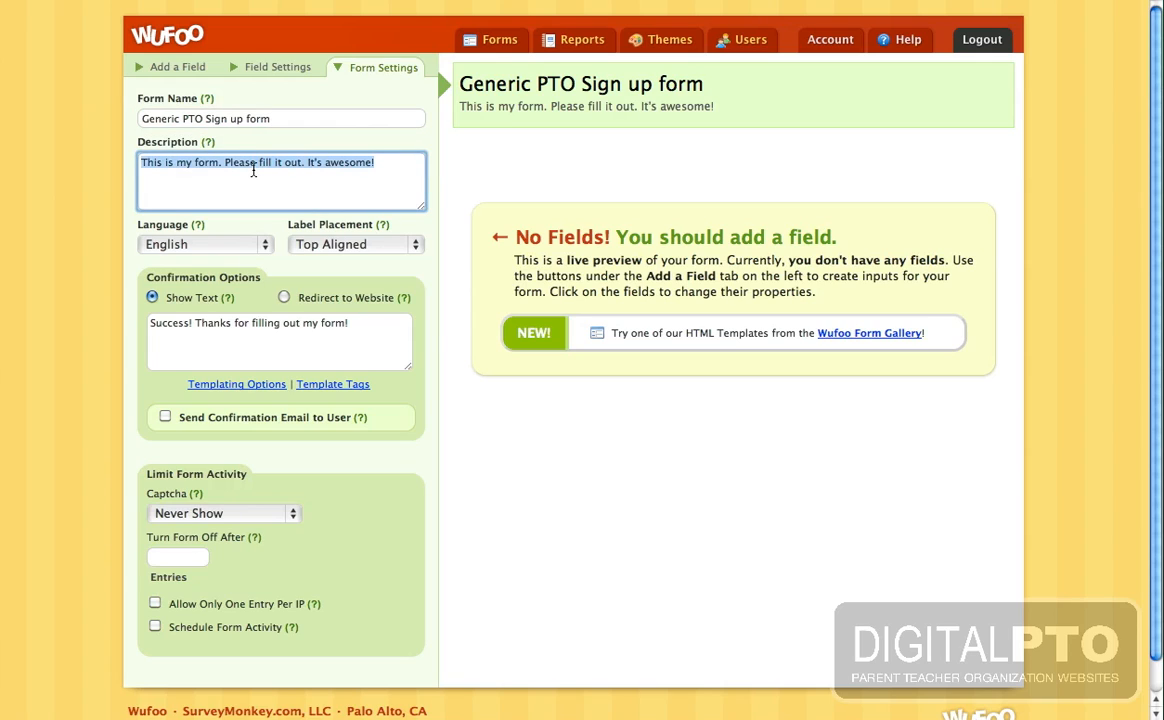
key("BackSpace")
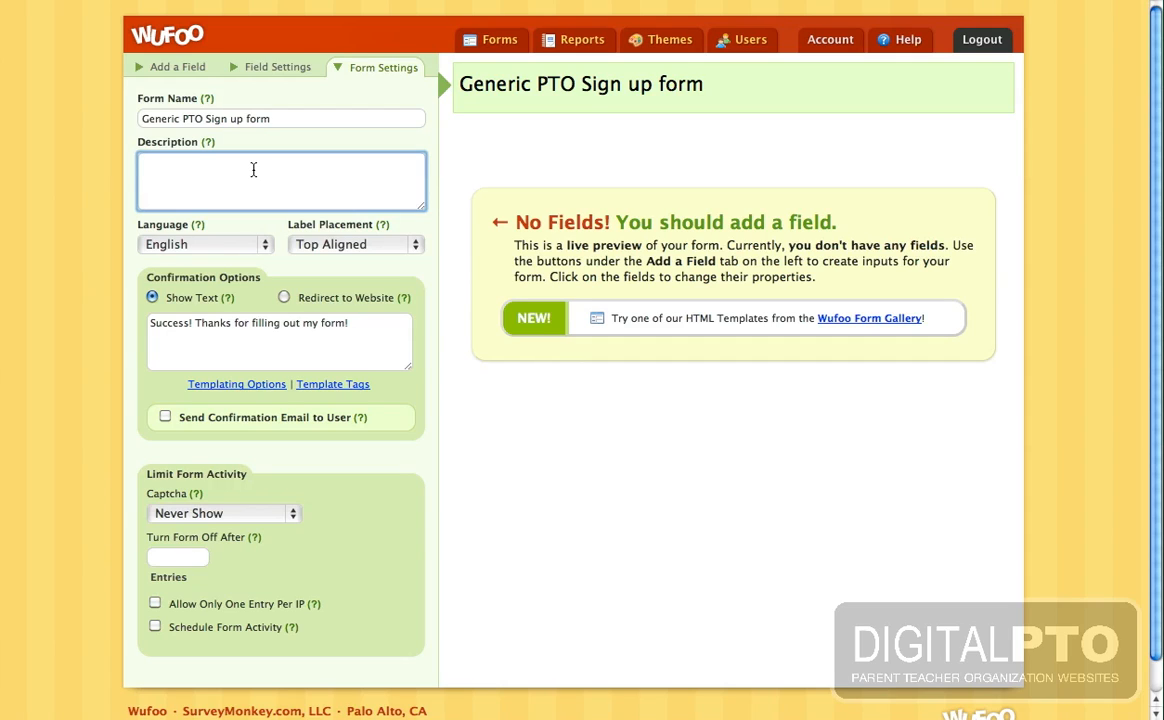
type("Please fill out this form to sign up for our event.")
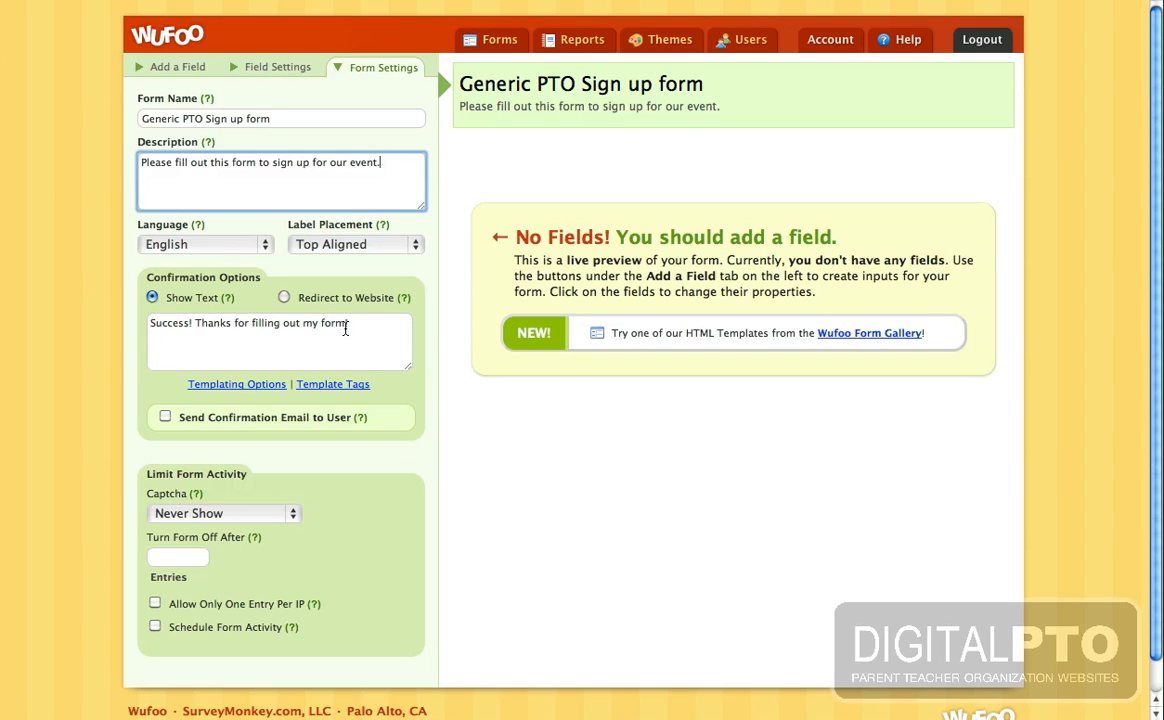
left_click_drag(357, 323, 115, 307)
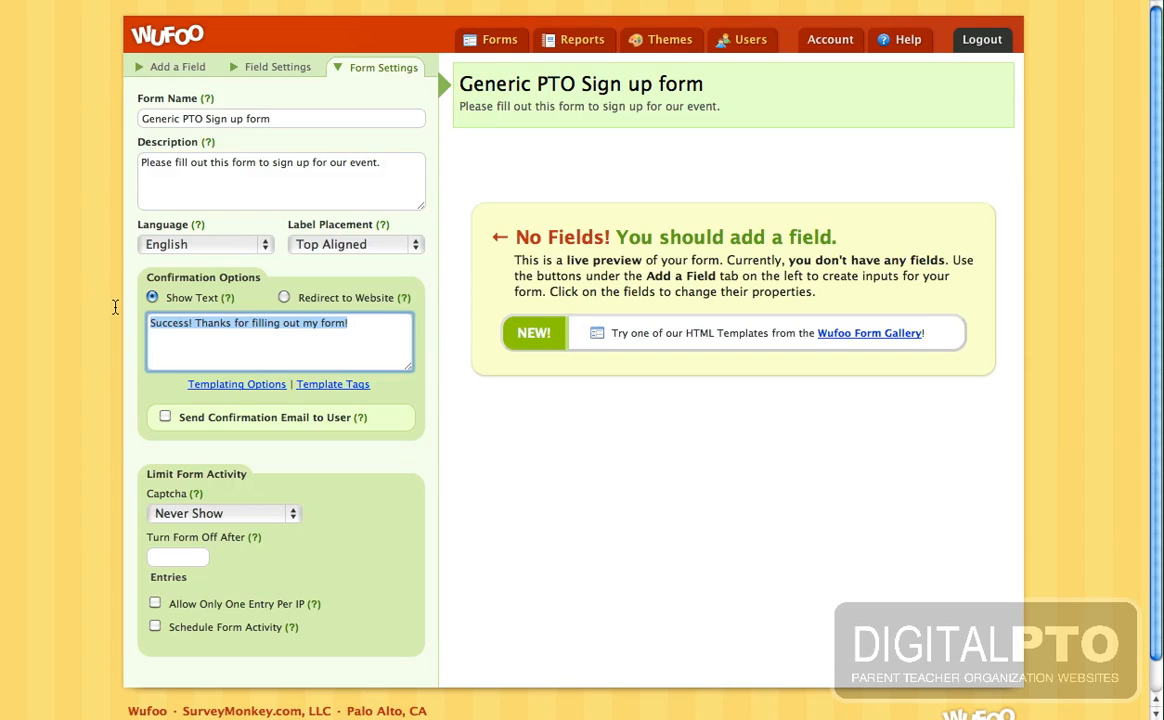
- Set the thank-you text to thank supporters of Generic PTO and enable user confirmation emails
type("Thanks! We have received your submission and appreciate your support of Generic PTO!")
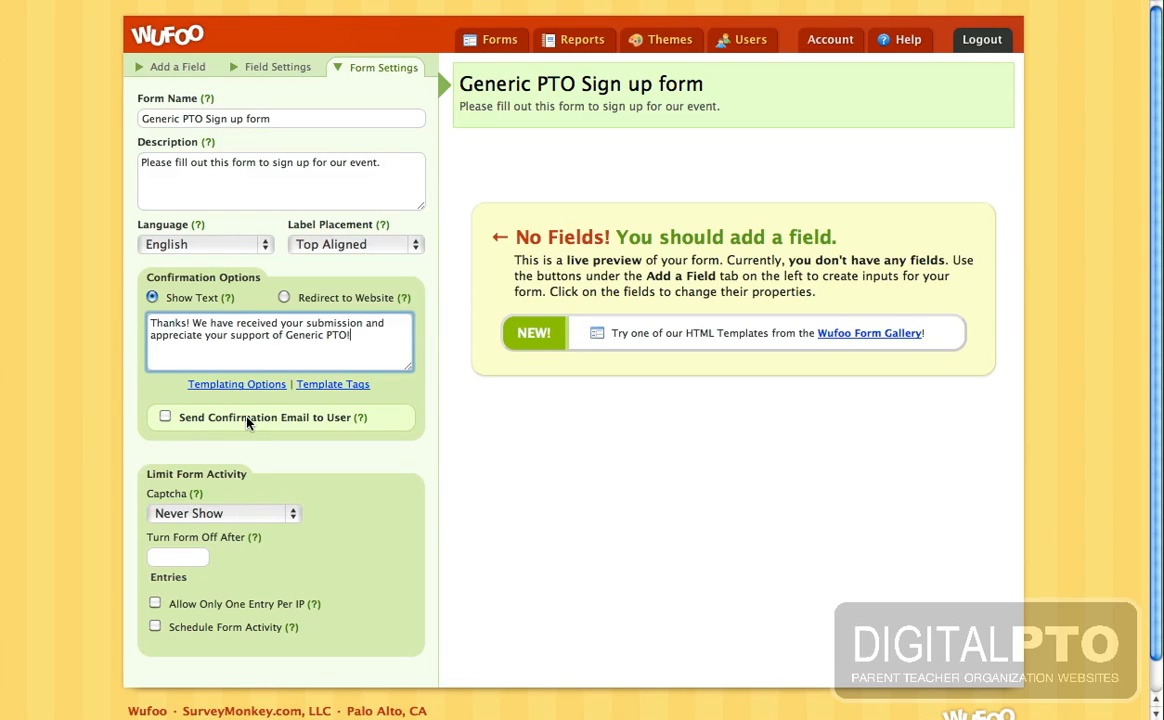
left_click(410, 396)
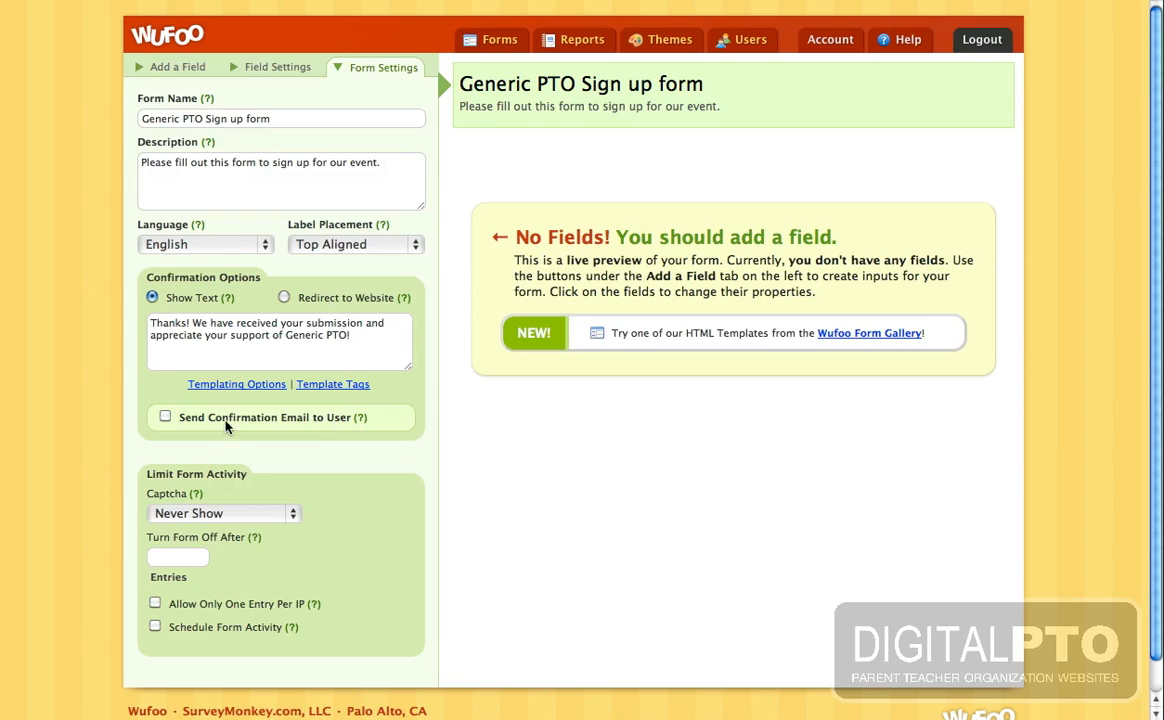
left_click(166, 417)
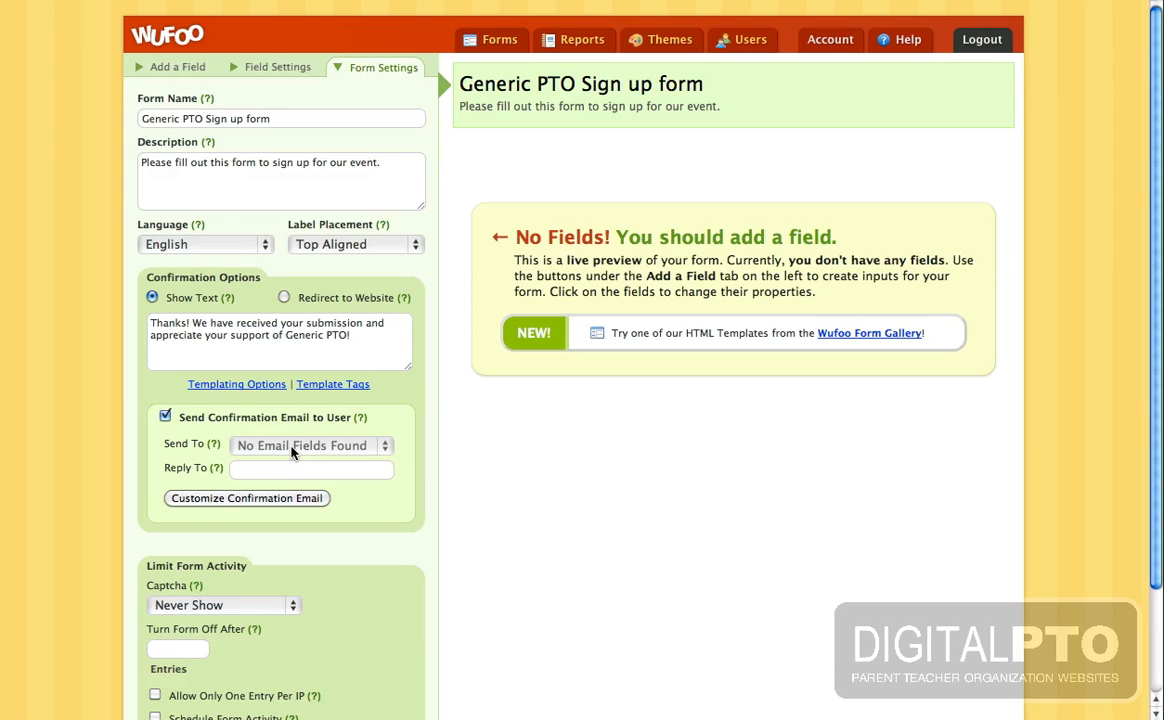
left_click(258, 498)
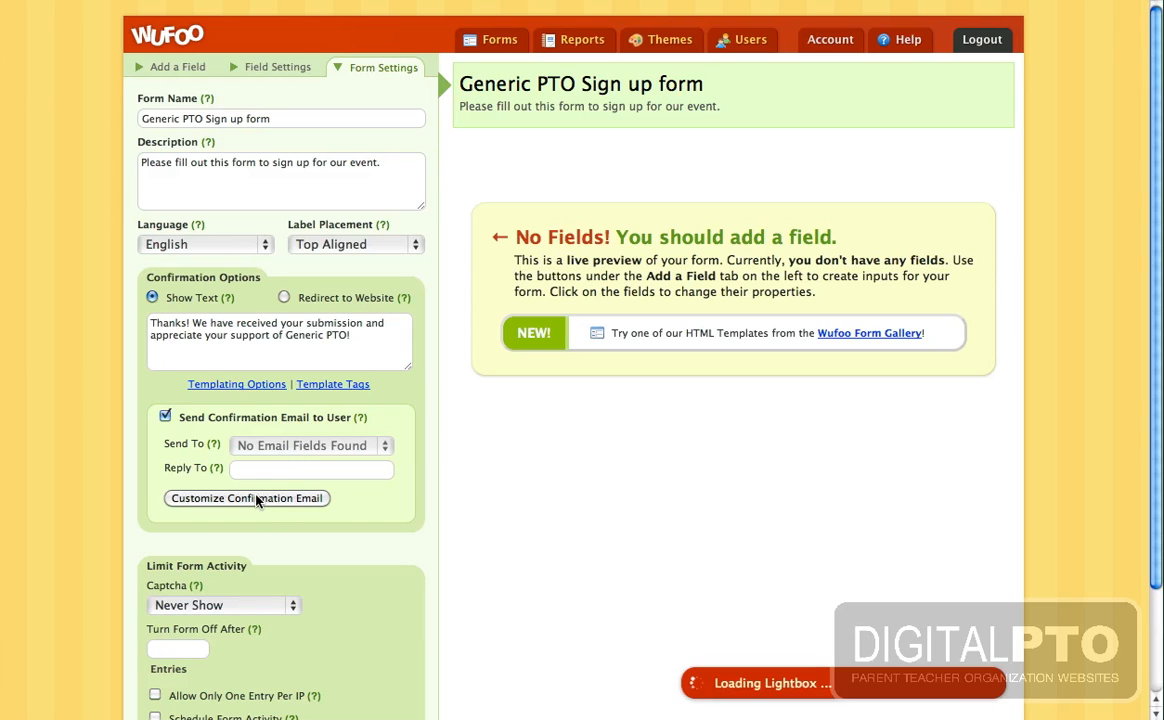
- Write the confirmation email 'Thanks again for supporting Generic PTO…', sent from Generic PTO, including the user's entry
left_click(304, 297)
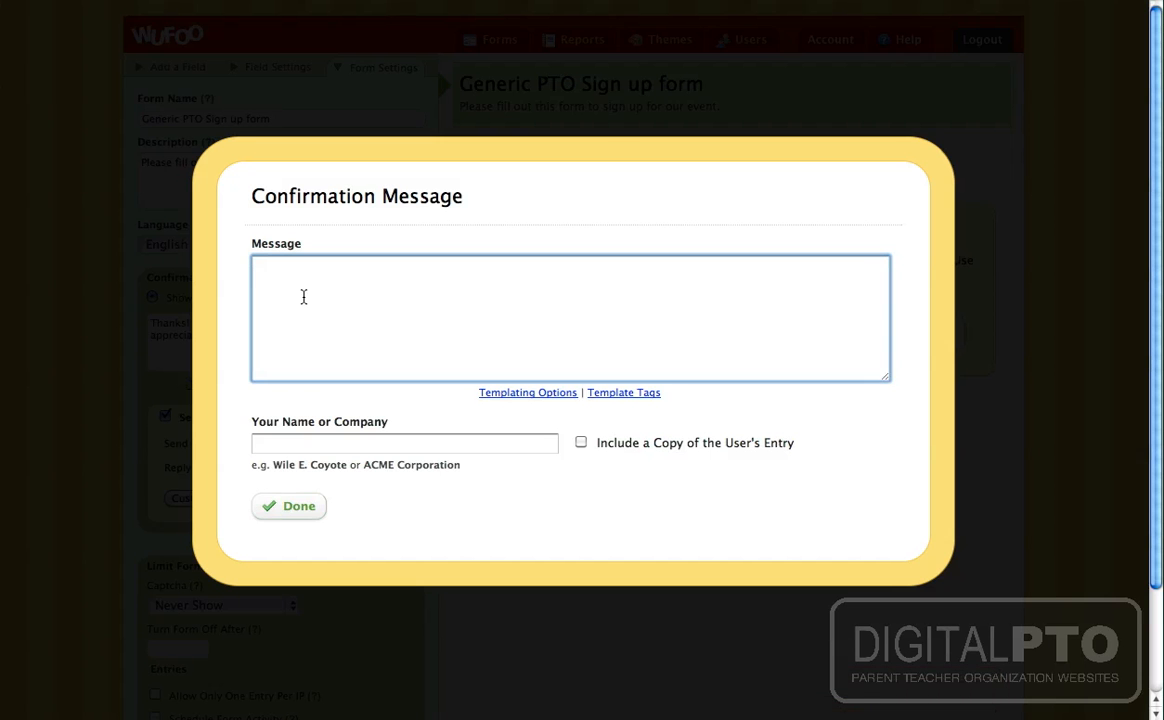
type("Thanks again for supporting ")
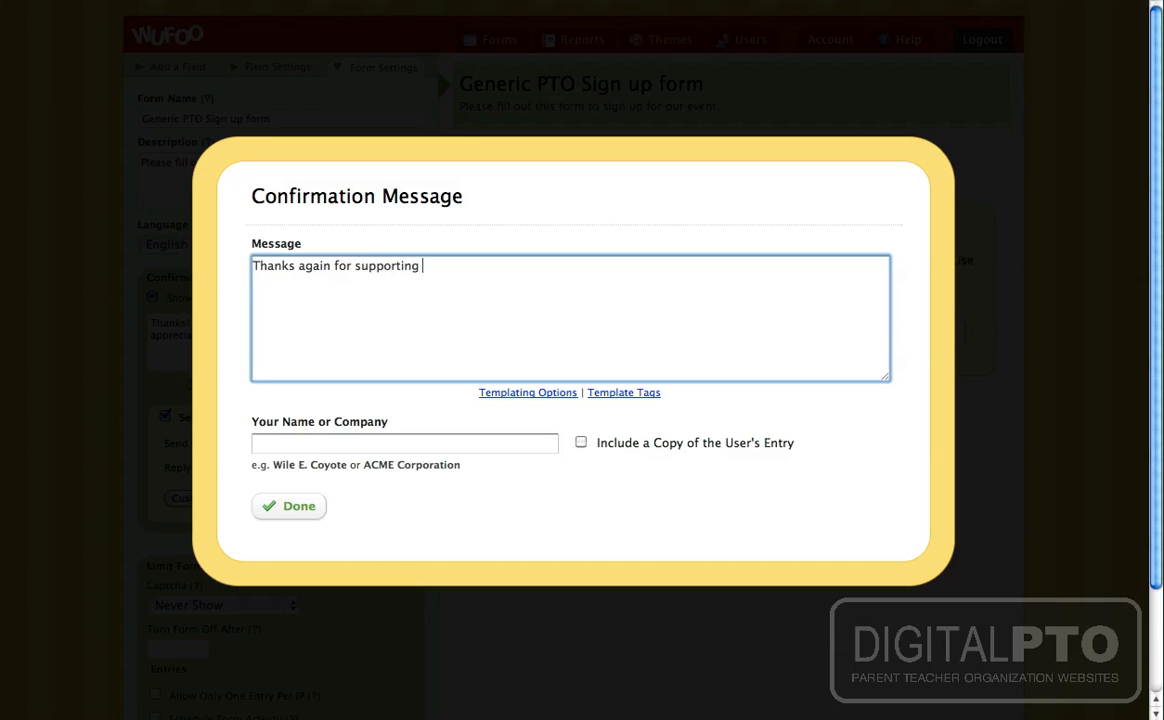
type("Generic PTO. A copy o")
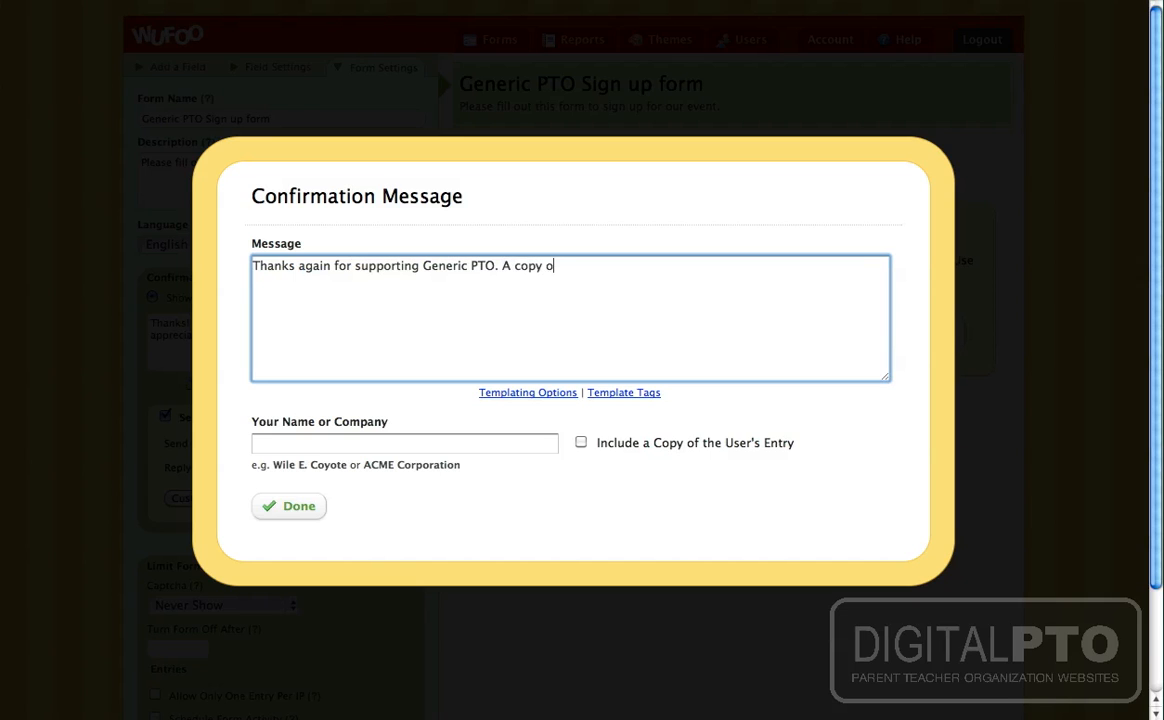
type("f your submissions is below.")
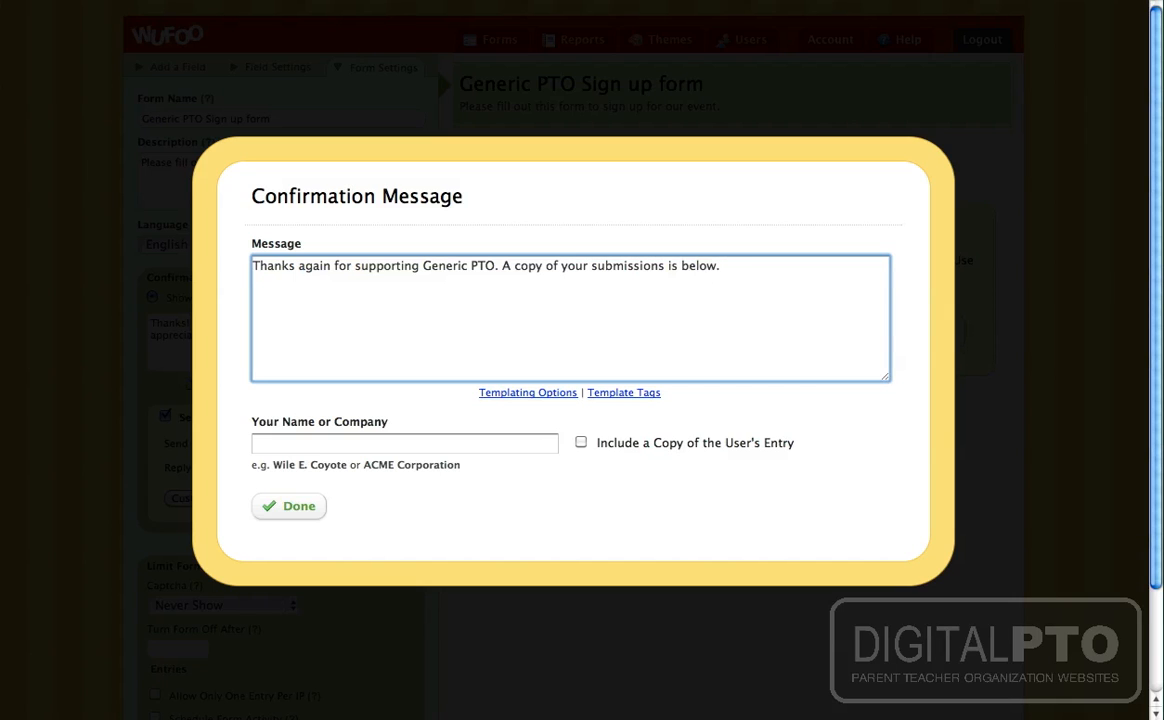
left_click(353, 444)
type("Generic PTO")
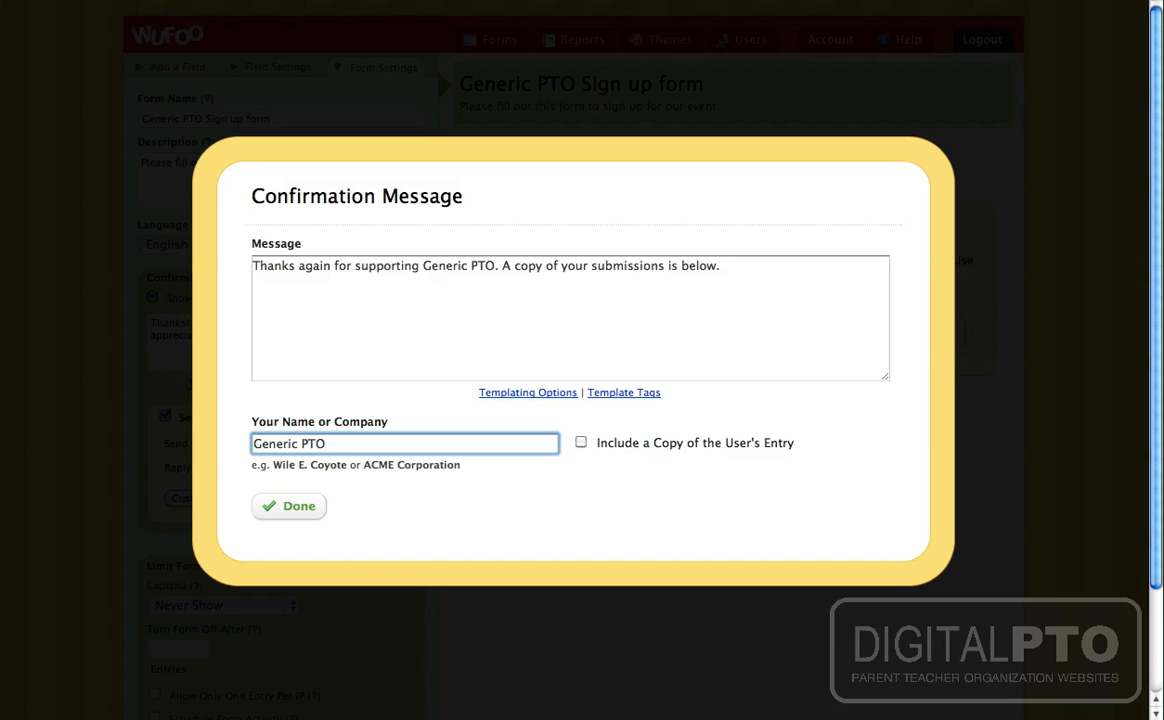
left_click(582, 444)
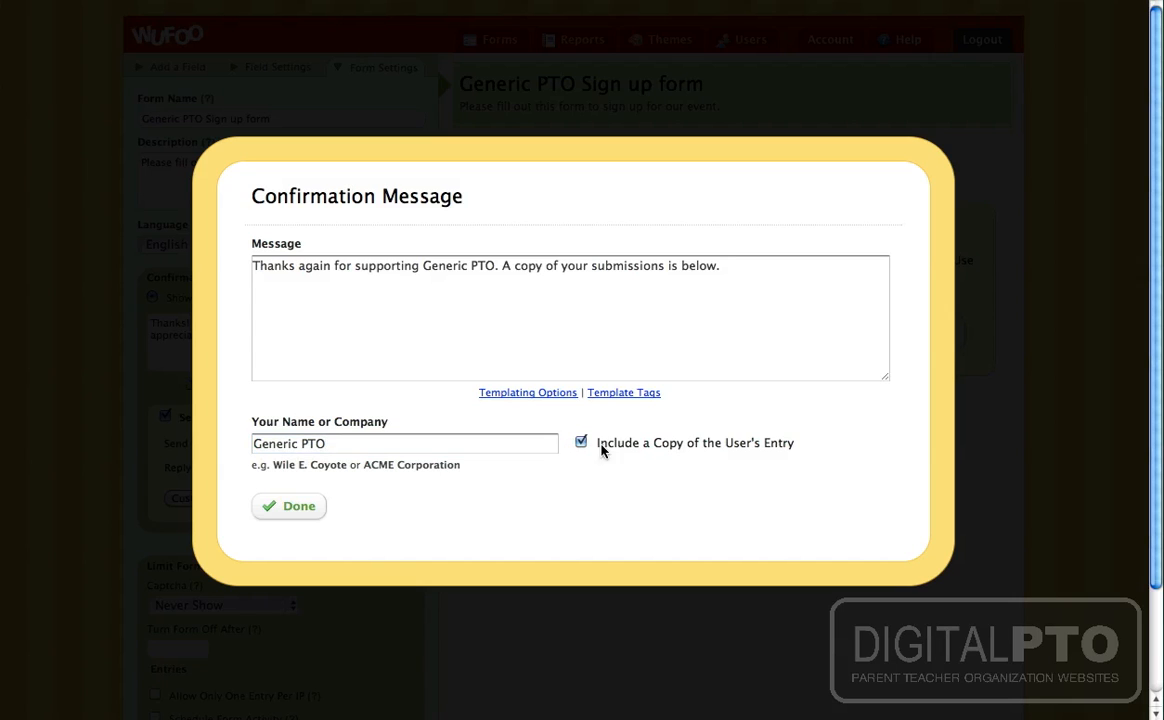
left_click(292, 506)
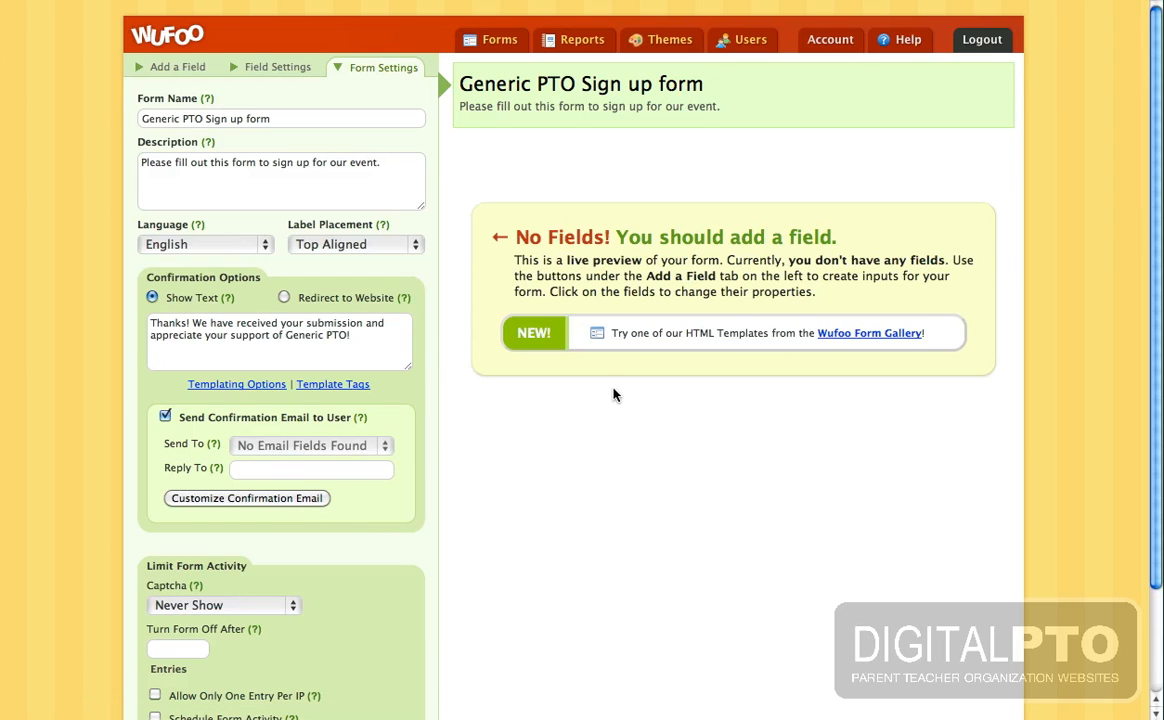
- Enter the PTO's e-mail address as the confirmation email's Reply To
left_click(251, 472)
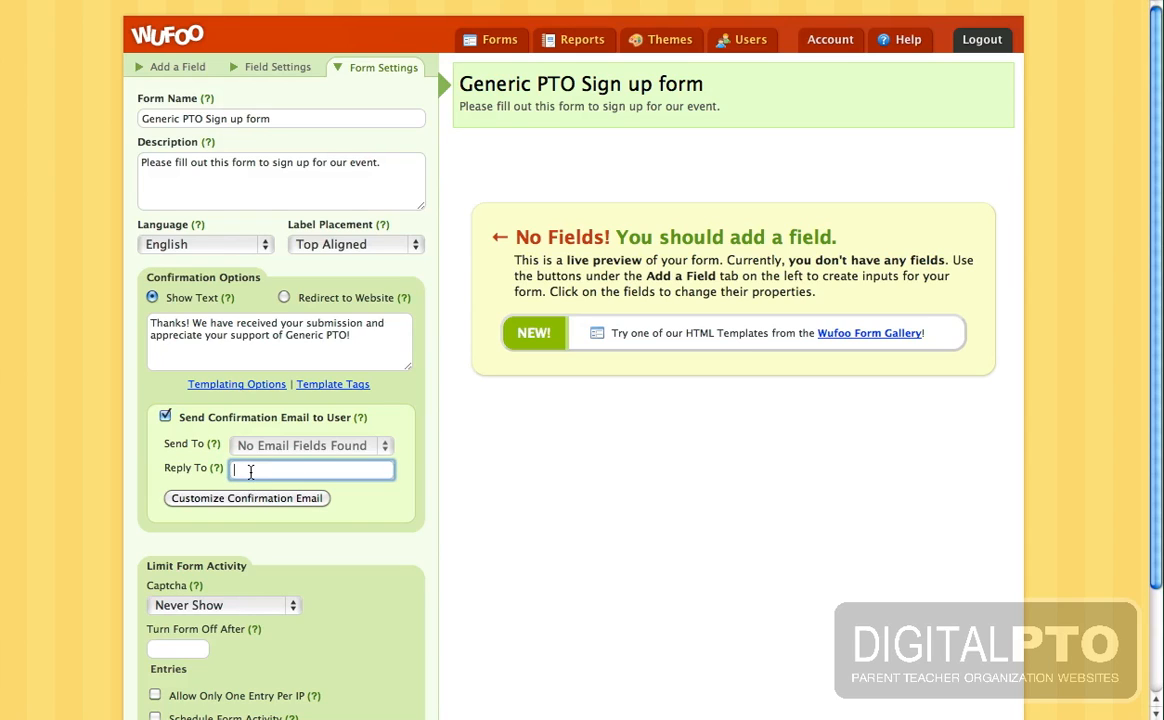
- Set the form's captcha to Auto (Recommended)
scroll(529, 522, "down", 1)
scroll(529, 522, "down", 3)
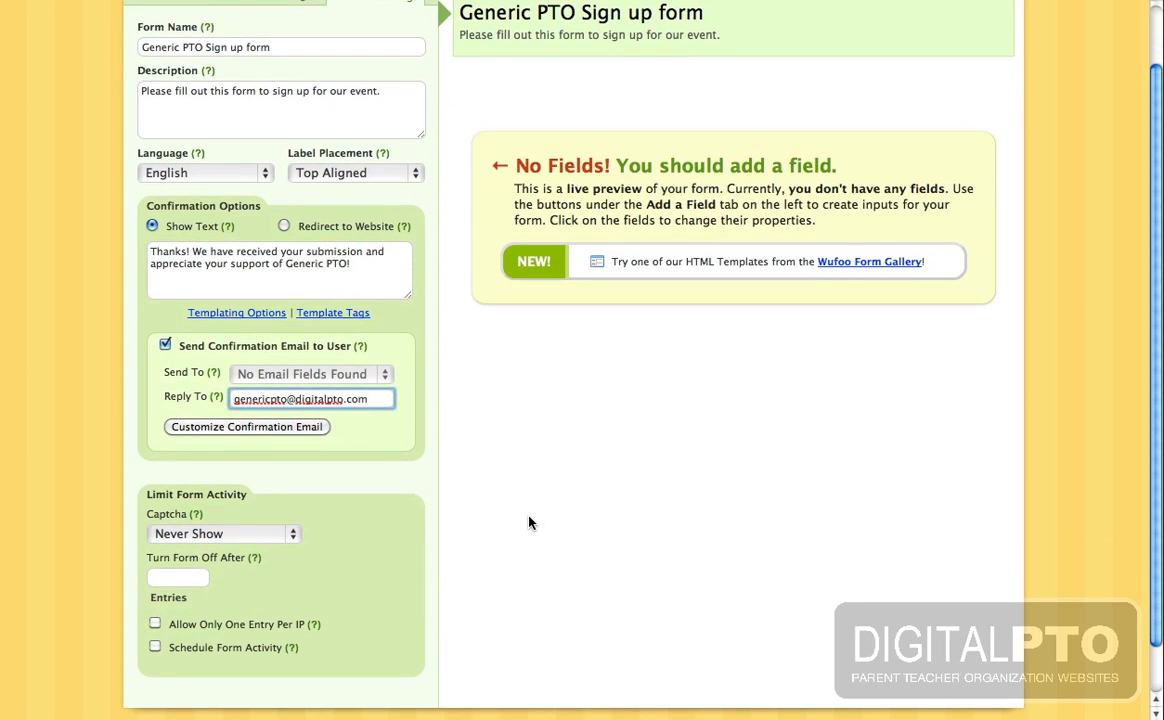
scroll(529, 522, "up", 2)
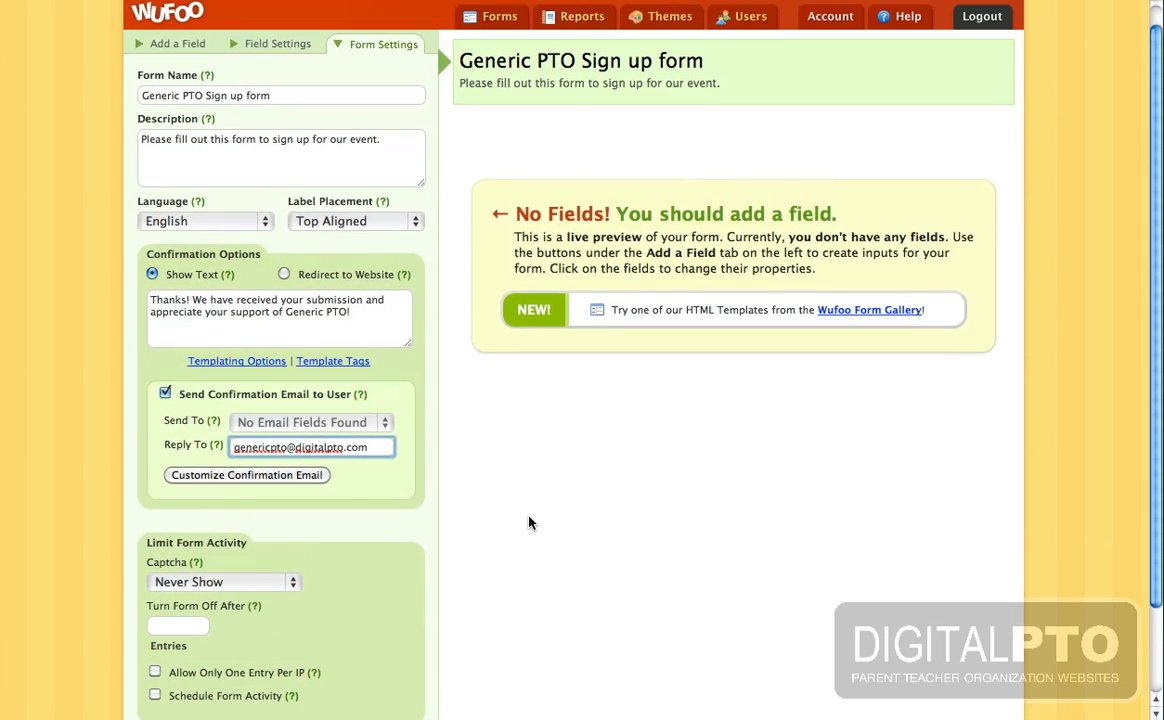
scroll(529, 522, "down", 5)
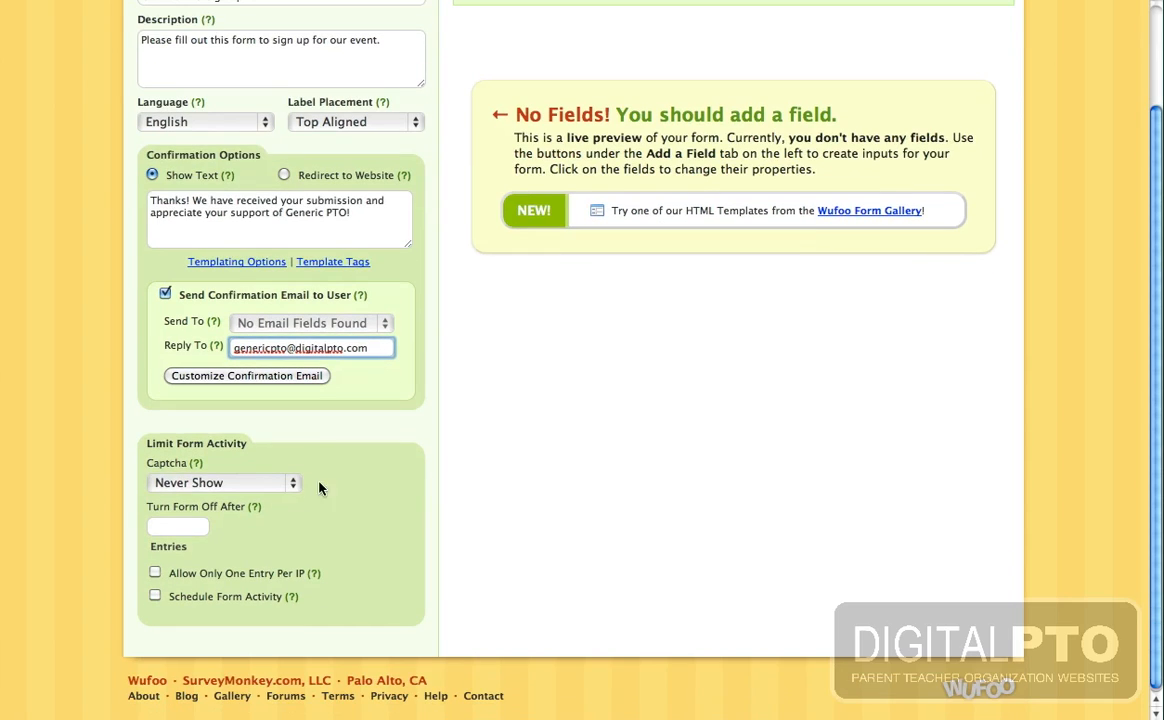
left_click(203, 483)
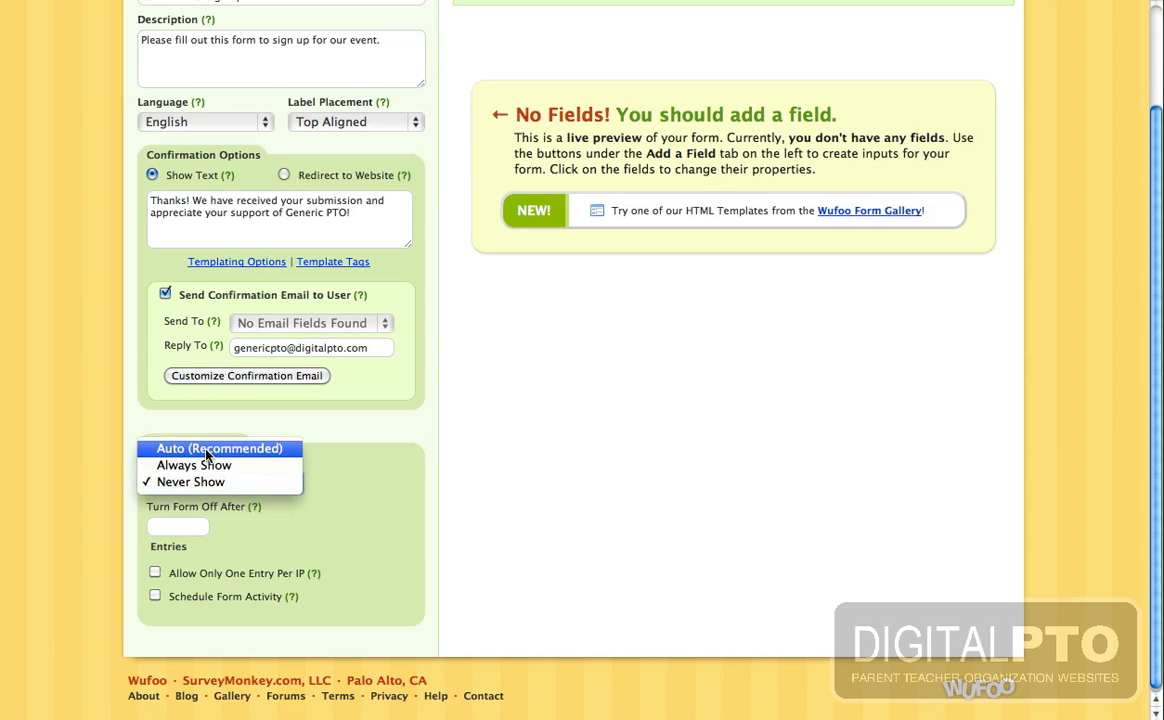
left_click(206, 453)
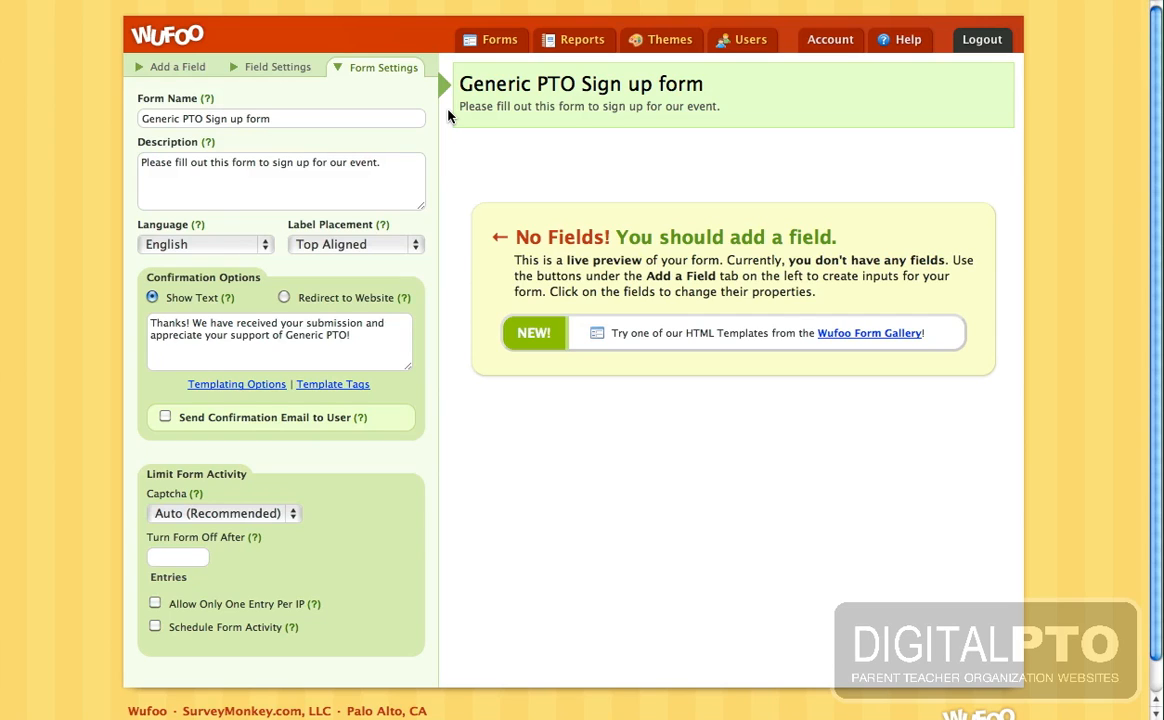
left_click(172, 68)
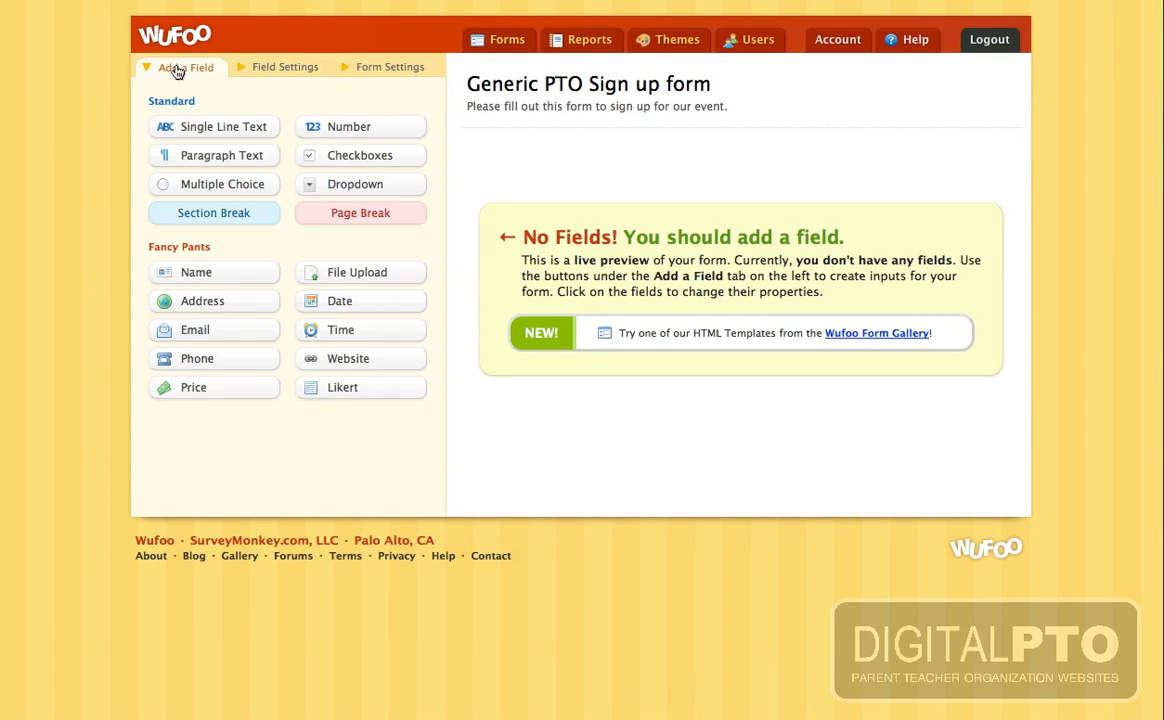
- Add Name, Email and Phone Number fields to the form
left_click(201, 273)
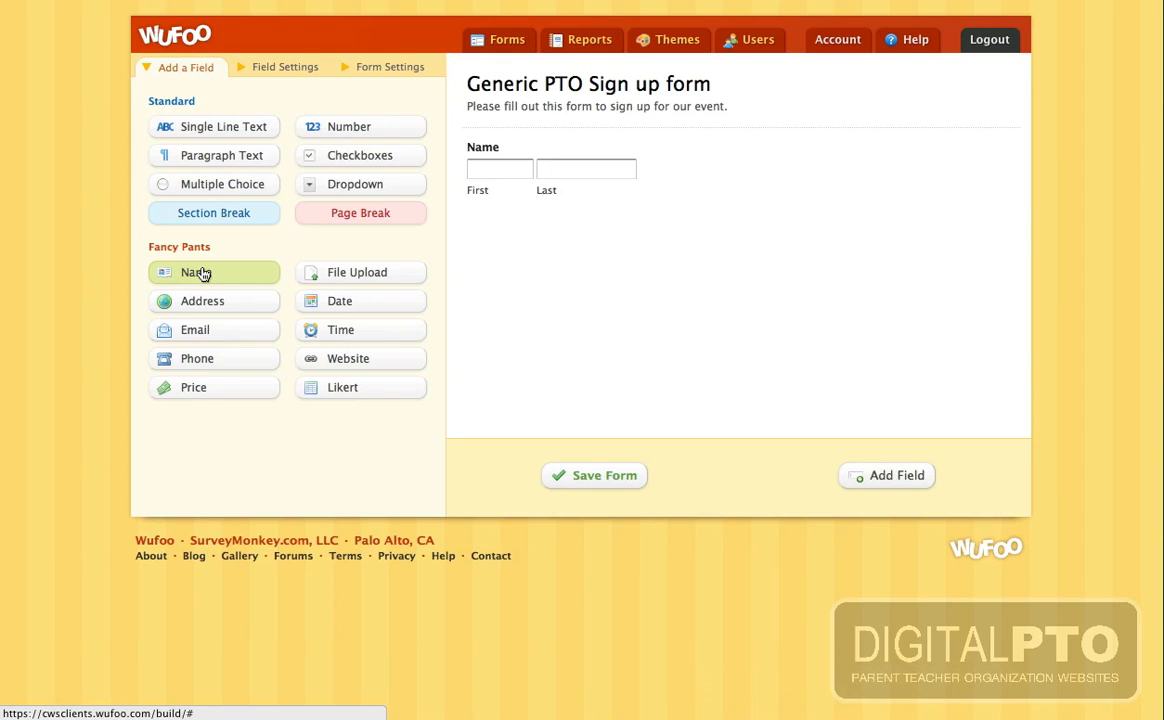
left_click(201, 331)
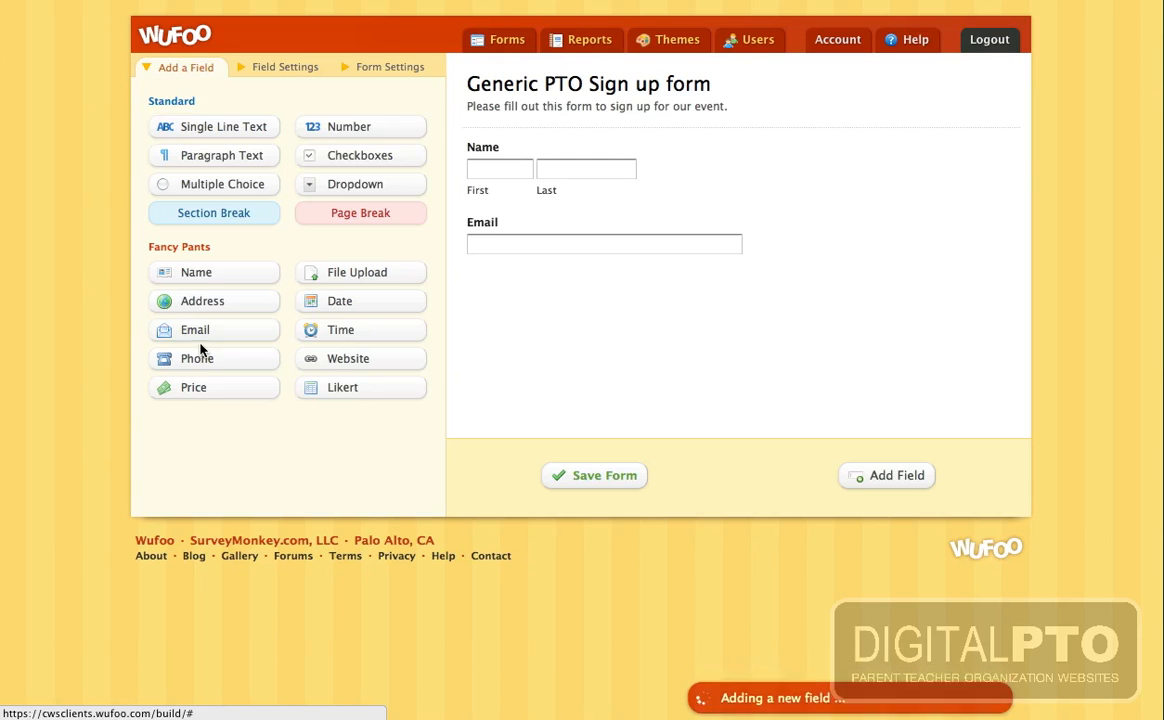
left_click(202, 361)
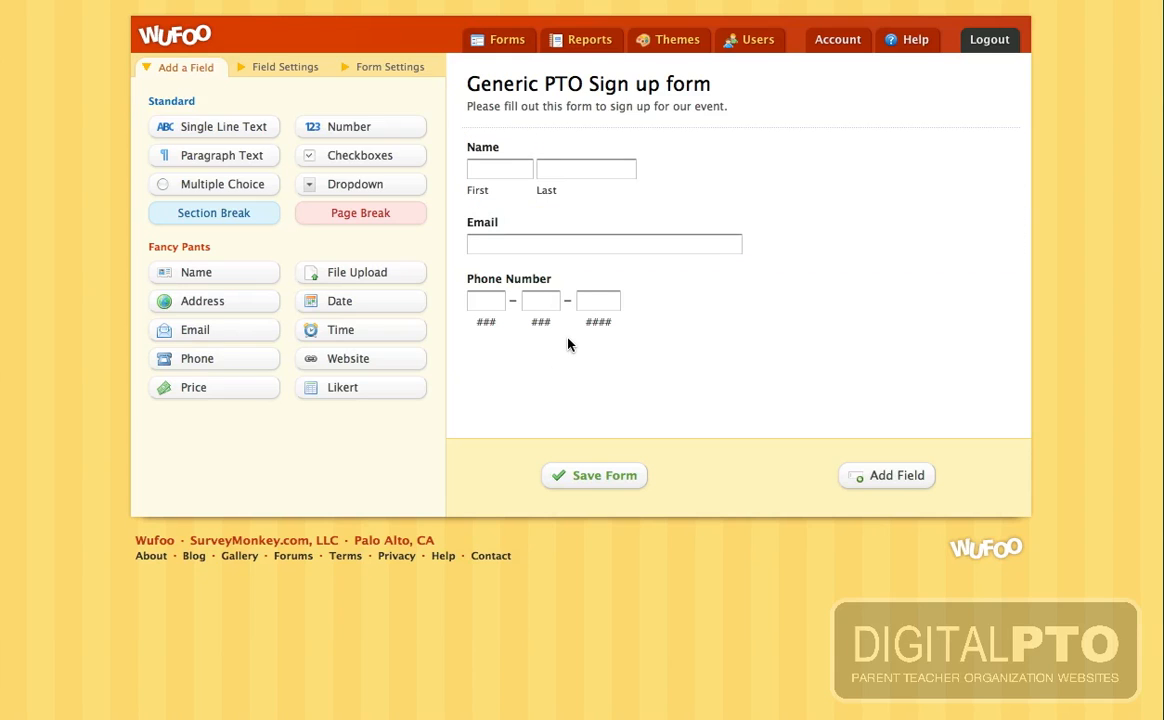
- Place Dropdown, Multiple Choice and Paragraph Text fields below Phone Number
left_click(346, 191)
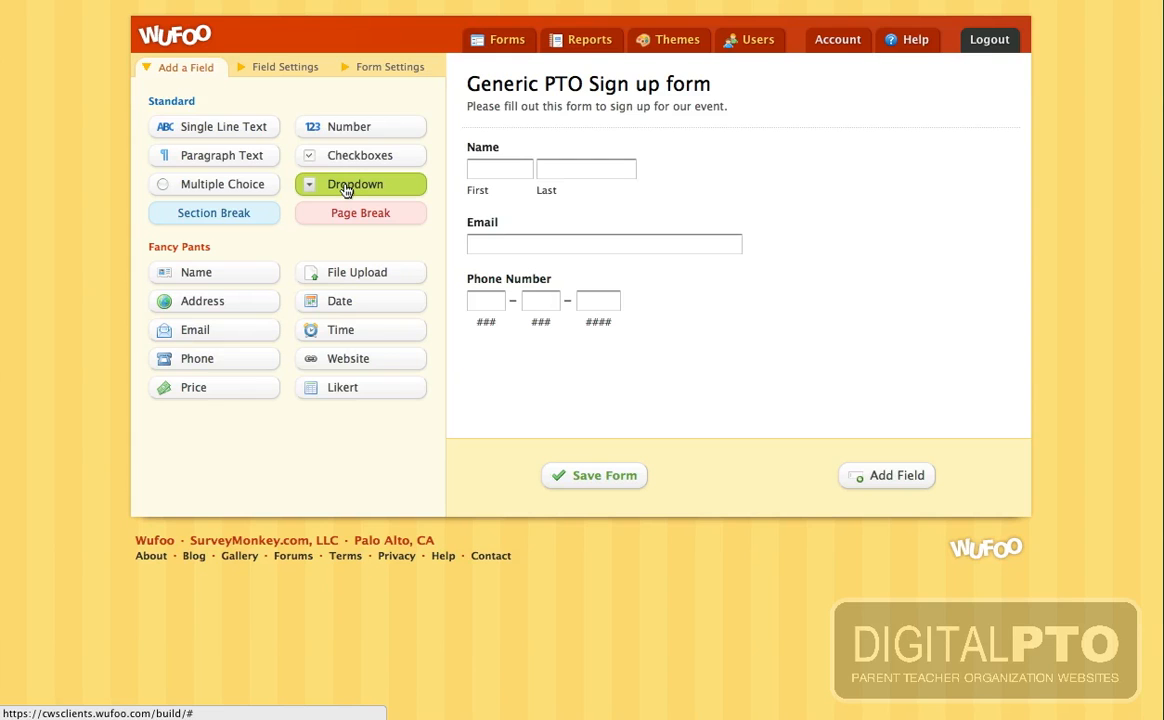
left_click_drag(346, 191, 526, 362)
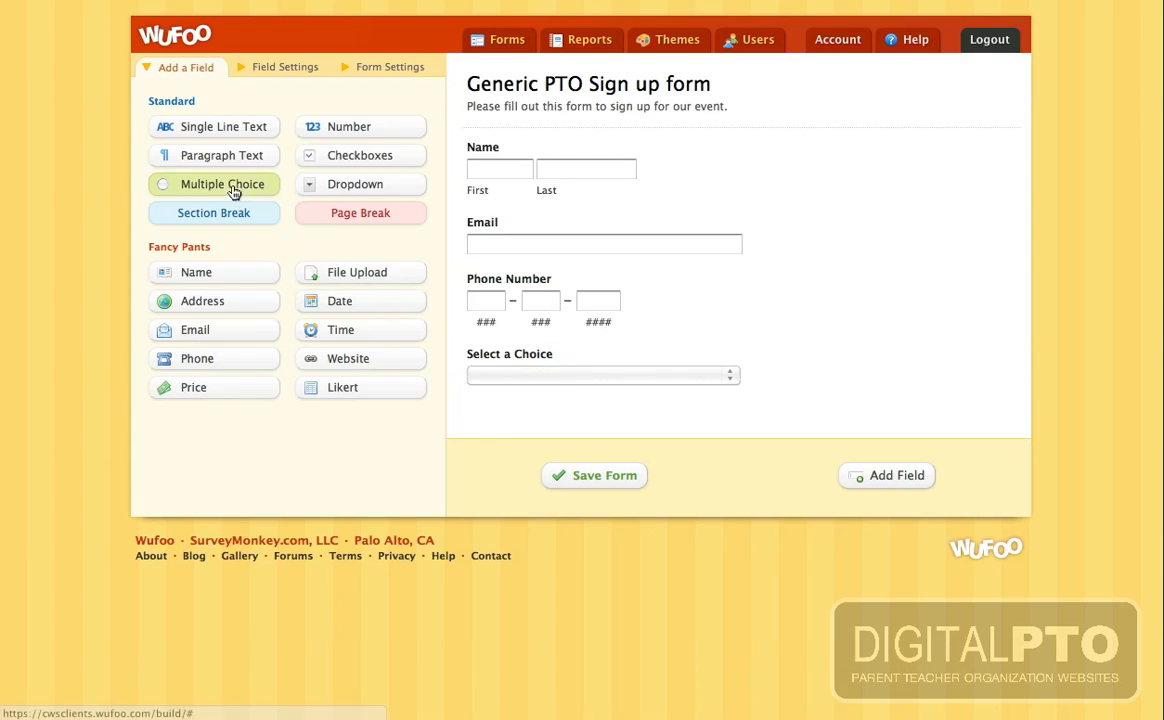
left_click_drag(234, 187, 548, 424)
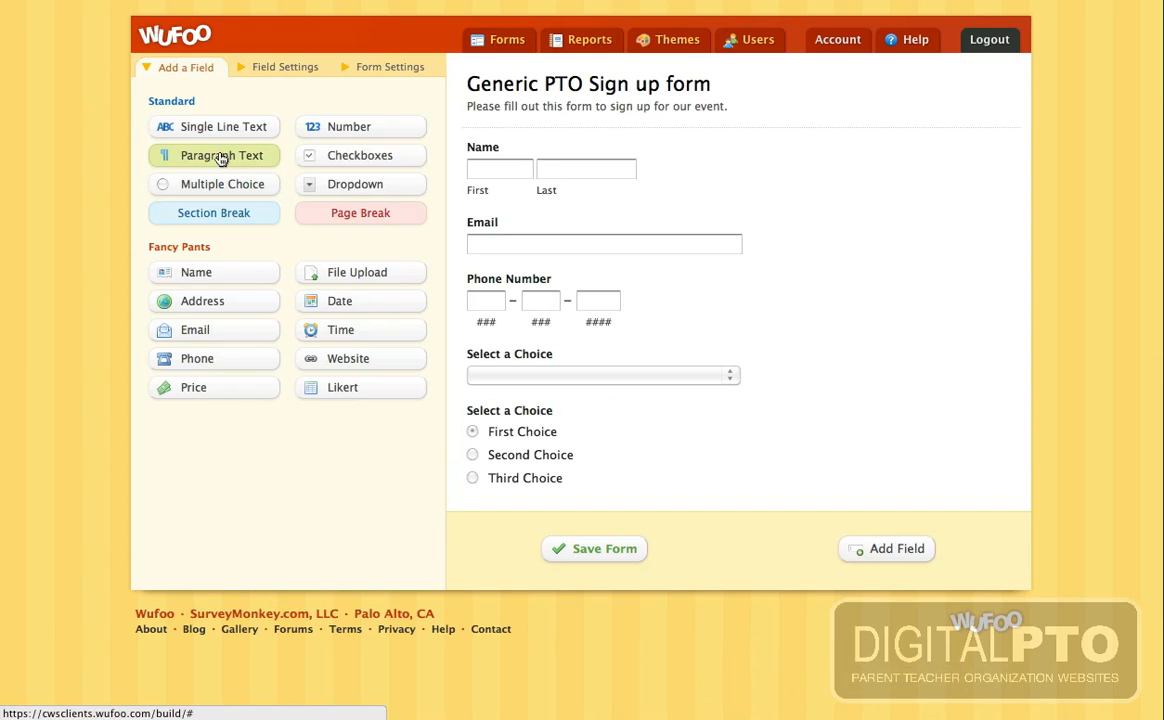
left_click_drag(240, 159, 540, 509)
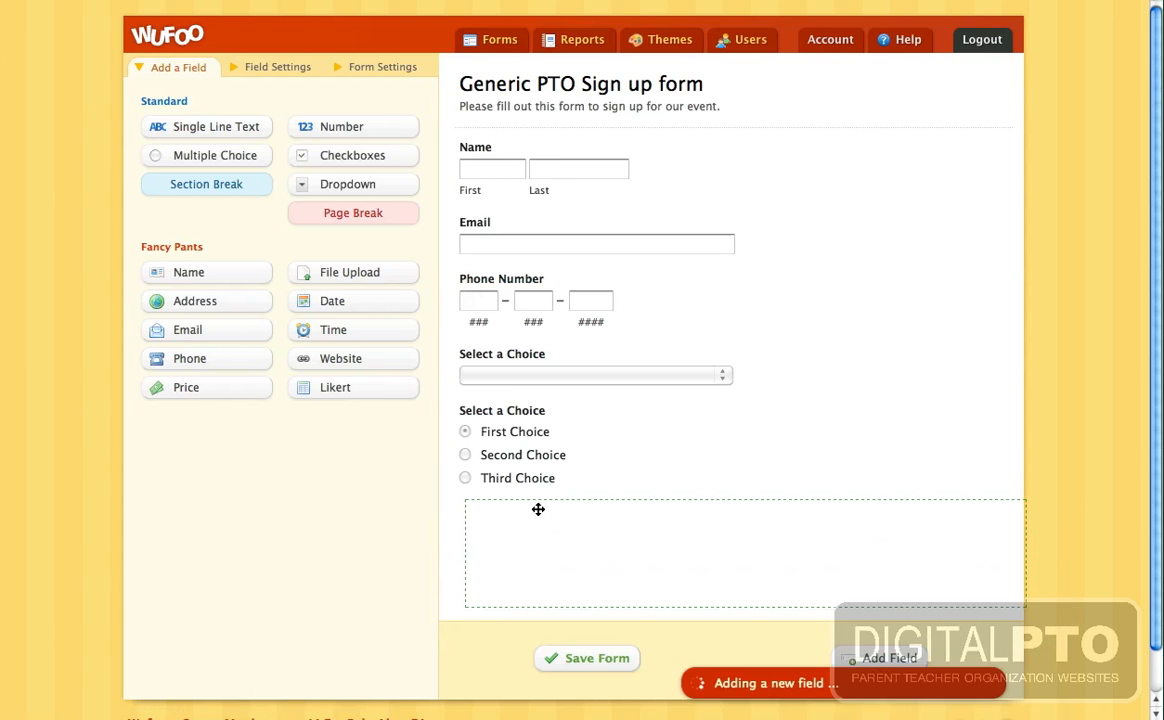
scroll(680, 353, "down", 2)
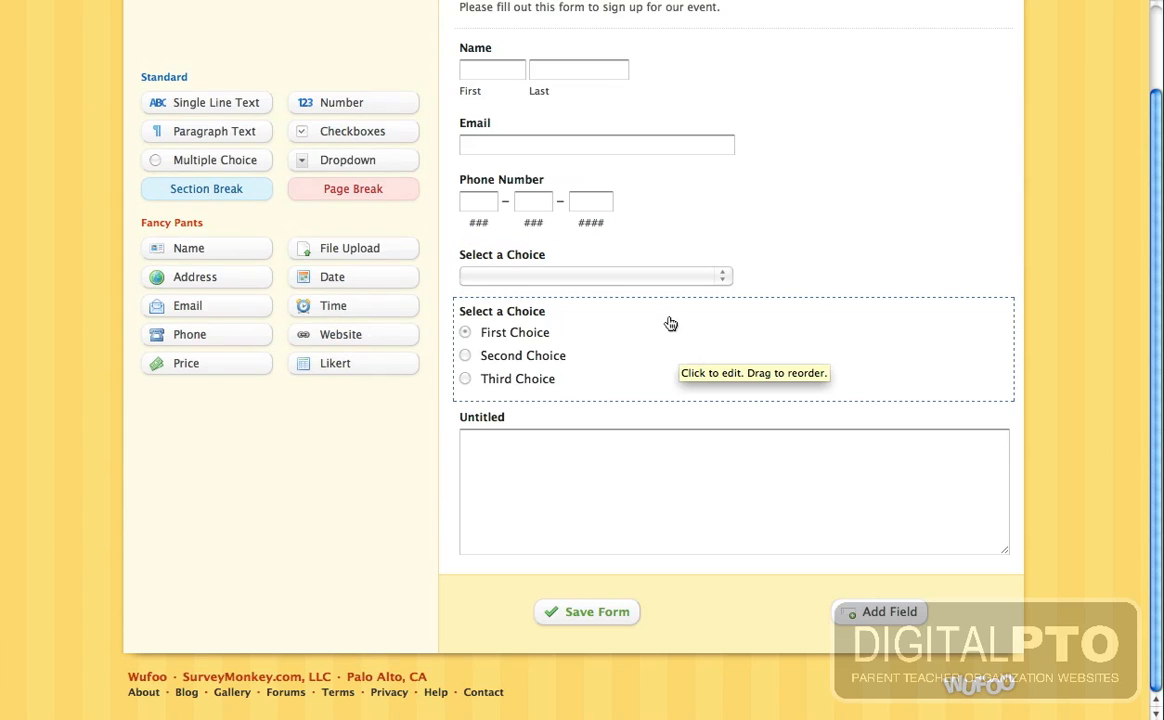
- Prefix the Name, Email and Phone Number labels with 'Parent / Guardian'
scroll(815, 194, "up", 1)
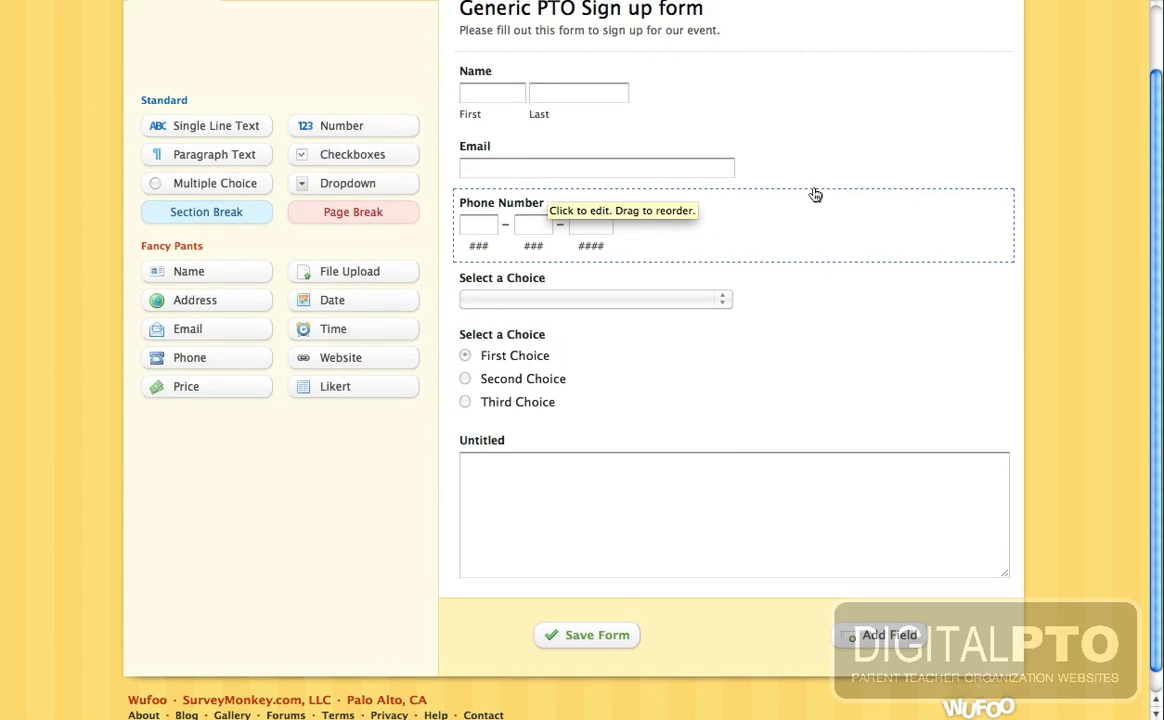
scroll(815, 194, "up", 2)
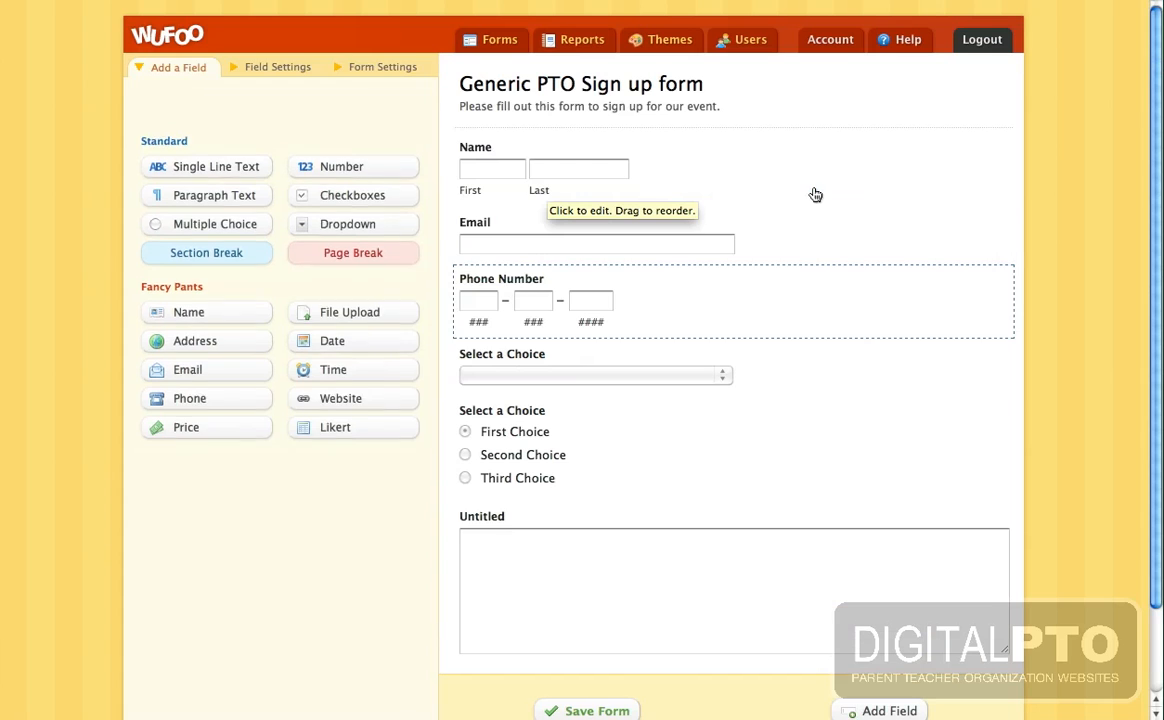
left_click(485, 149)
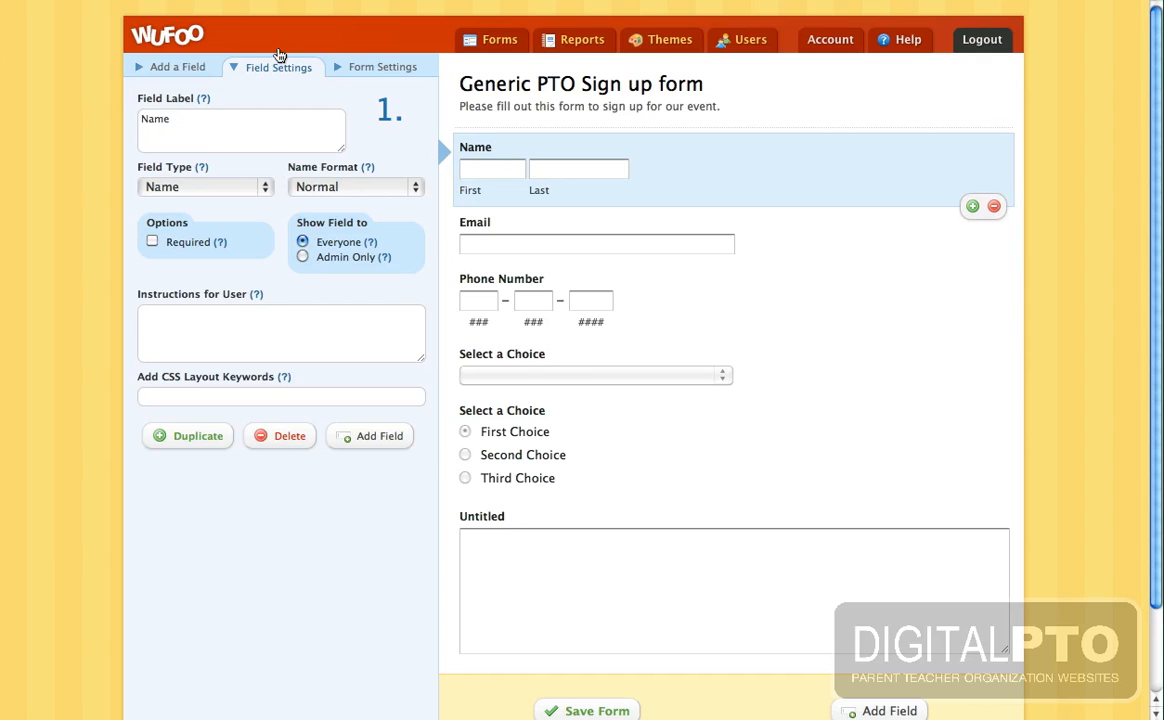
left_click(141, 121)
type("Parent / Gu")
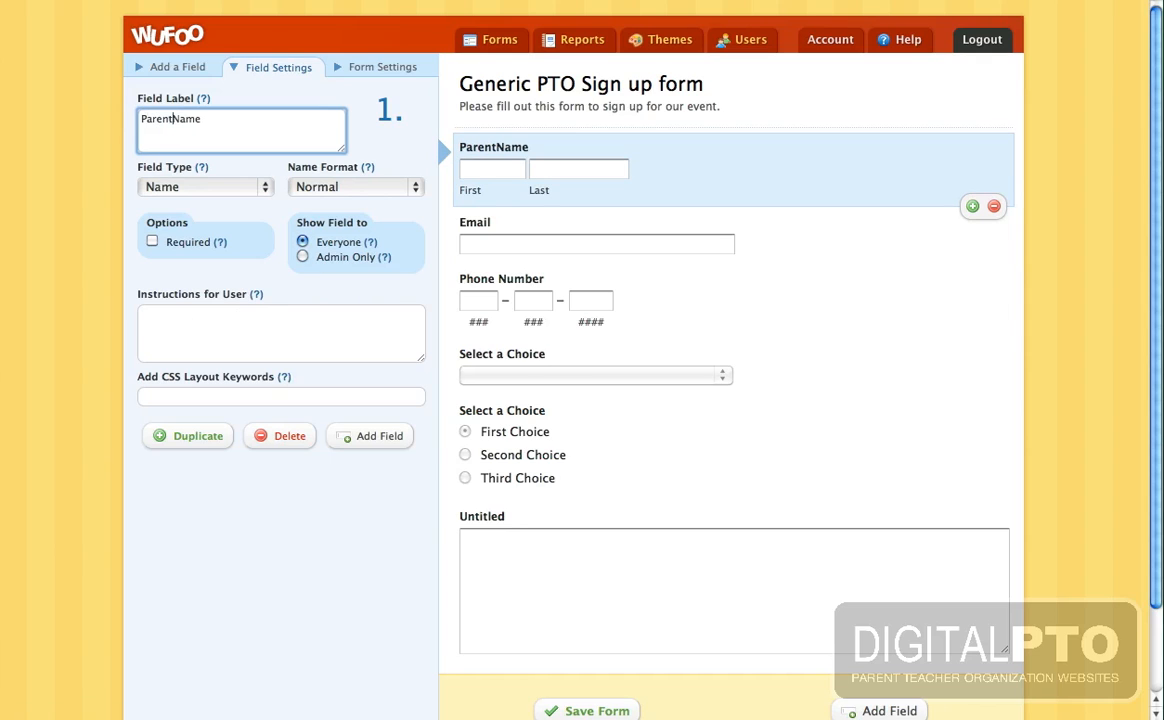
type("ardian")
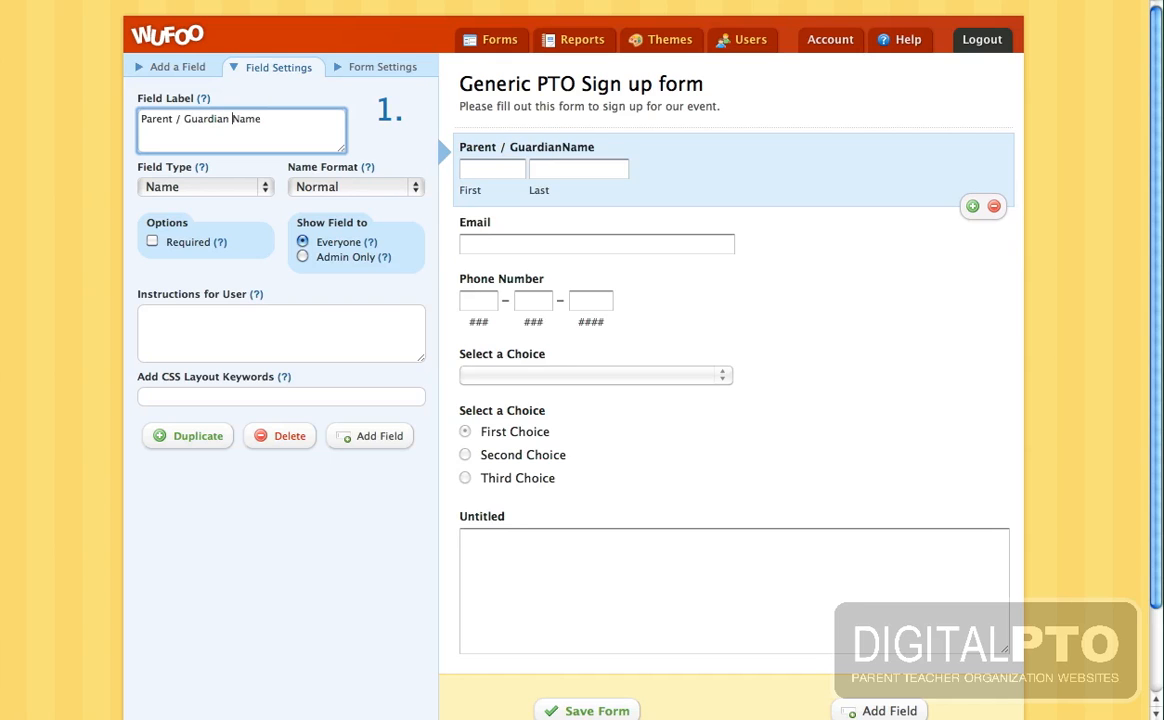
left_click(468, 232)
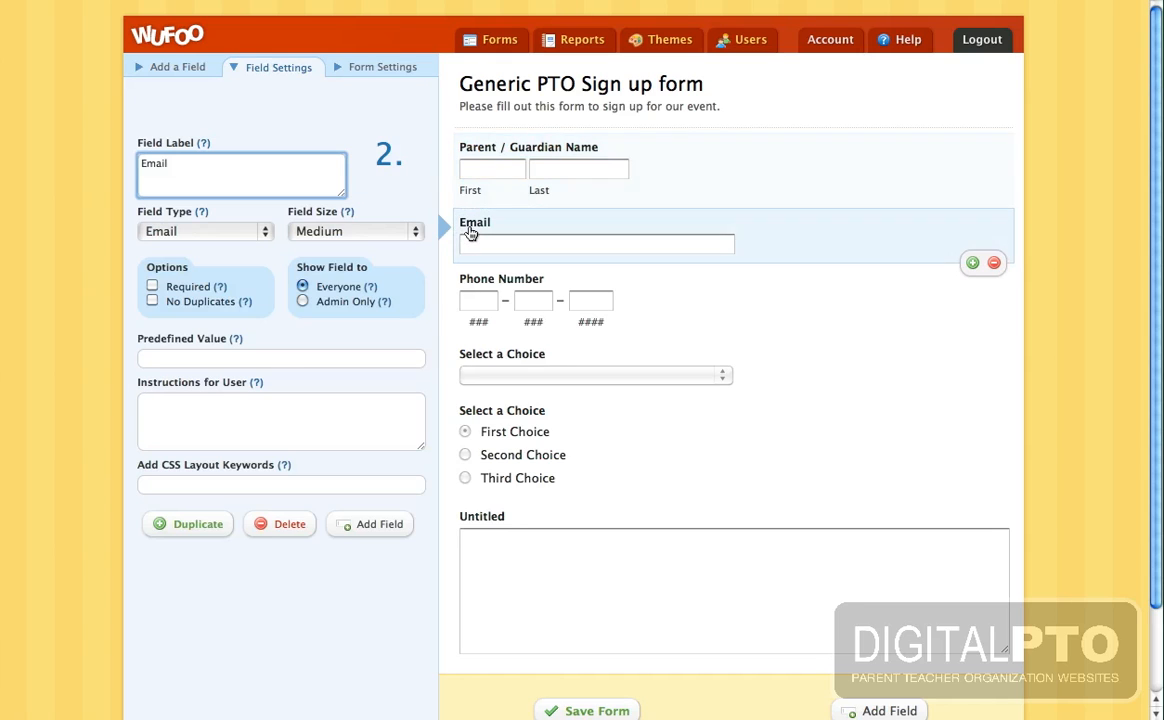
left_click(490, 150)
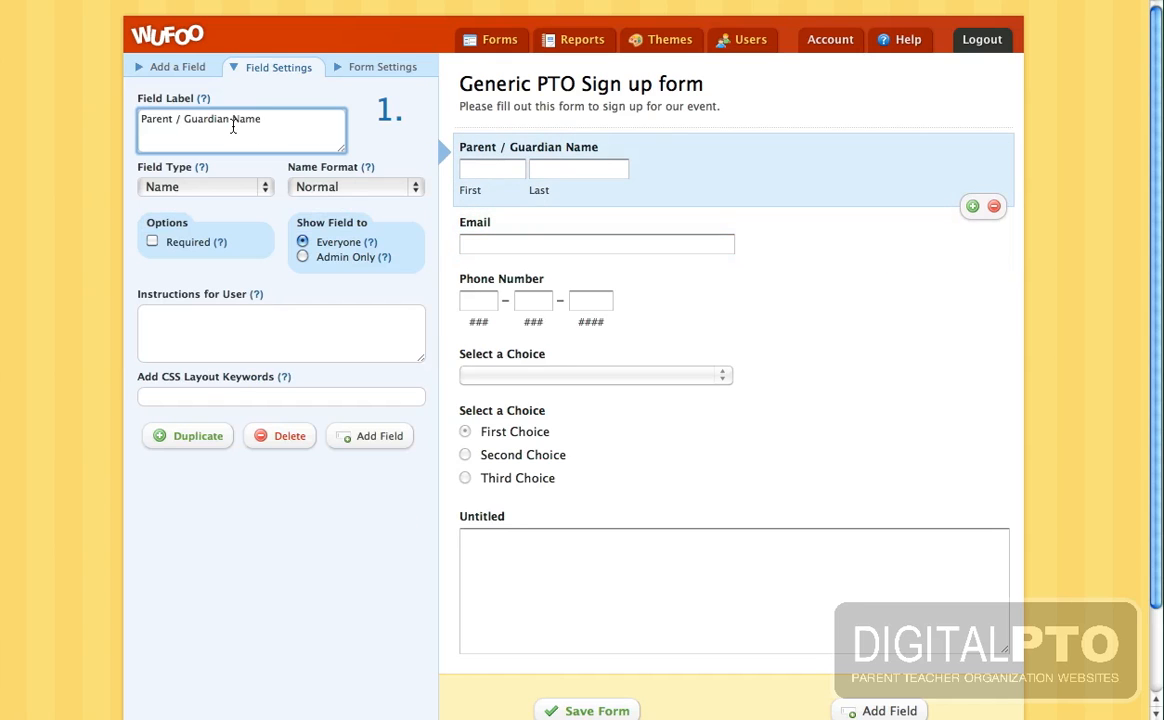
left_click_drag(233, 123, 112, 115)
key("super+c")
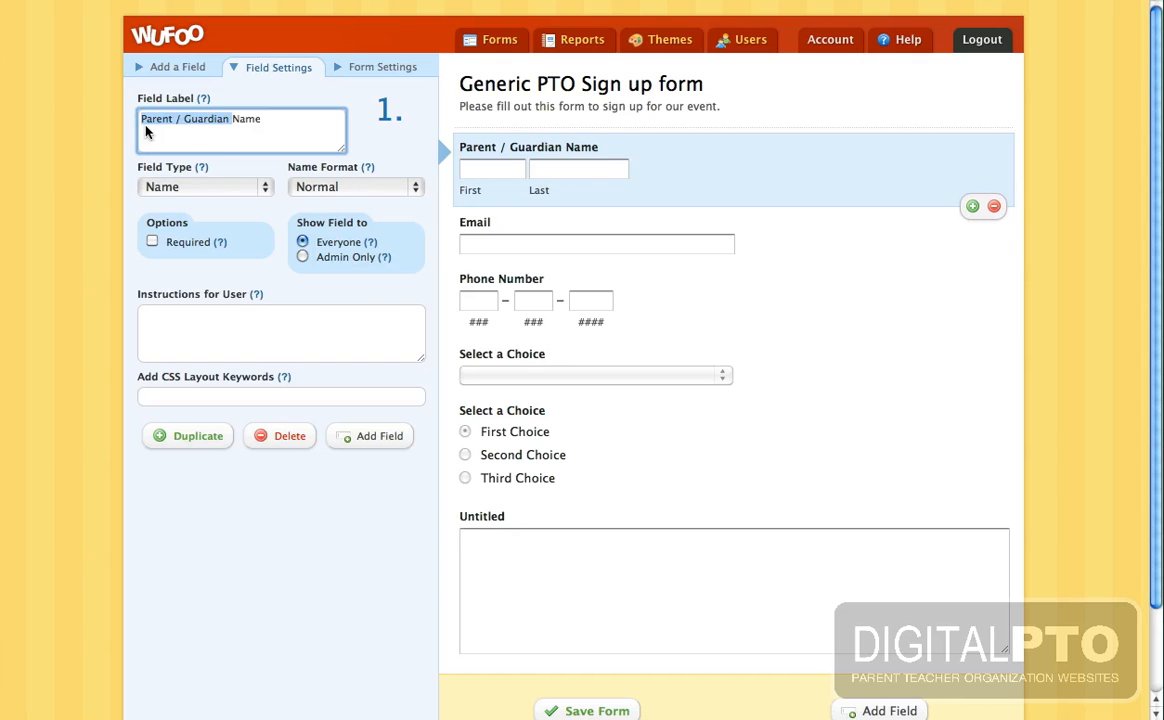
left_click(468, 225)
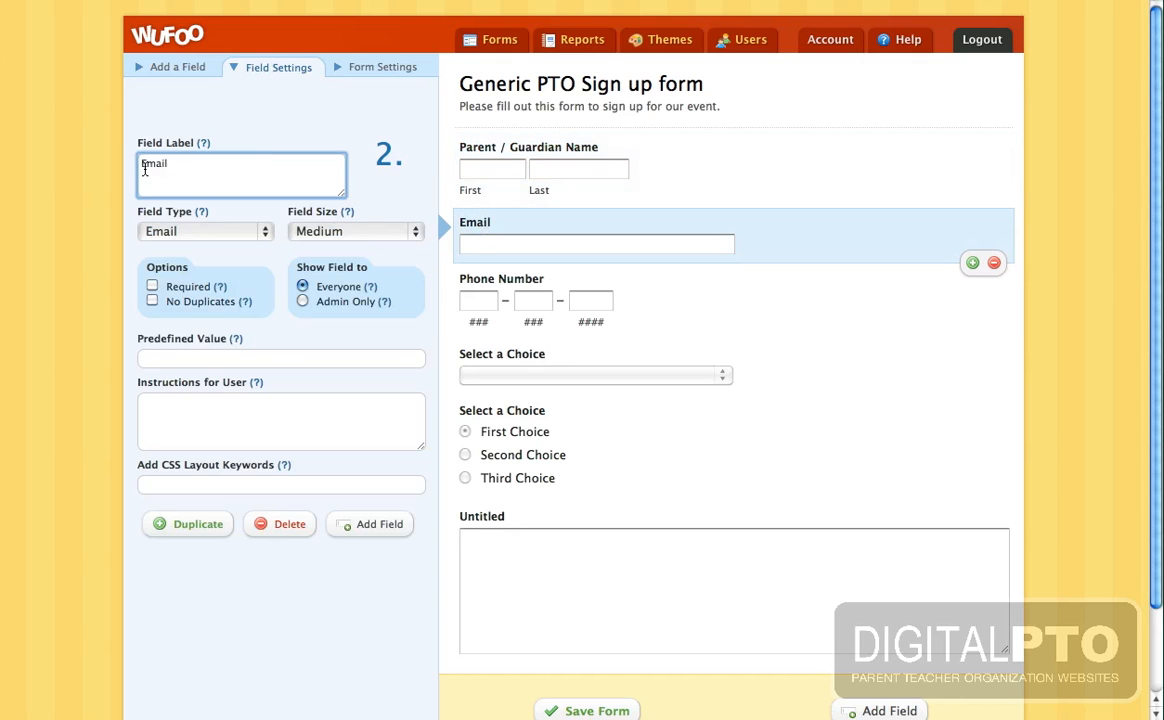
left_click(140, 166)
key("super+v")
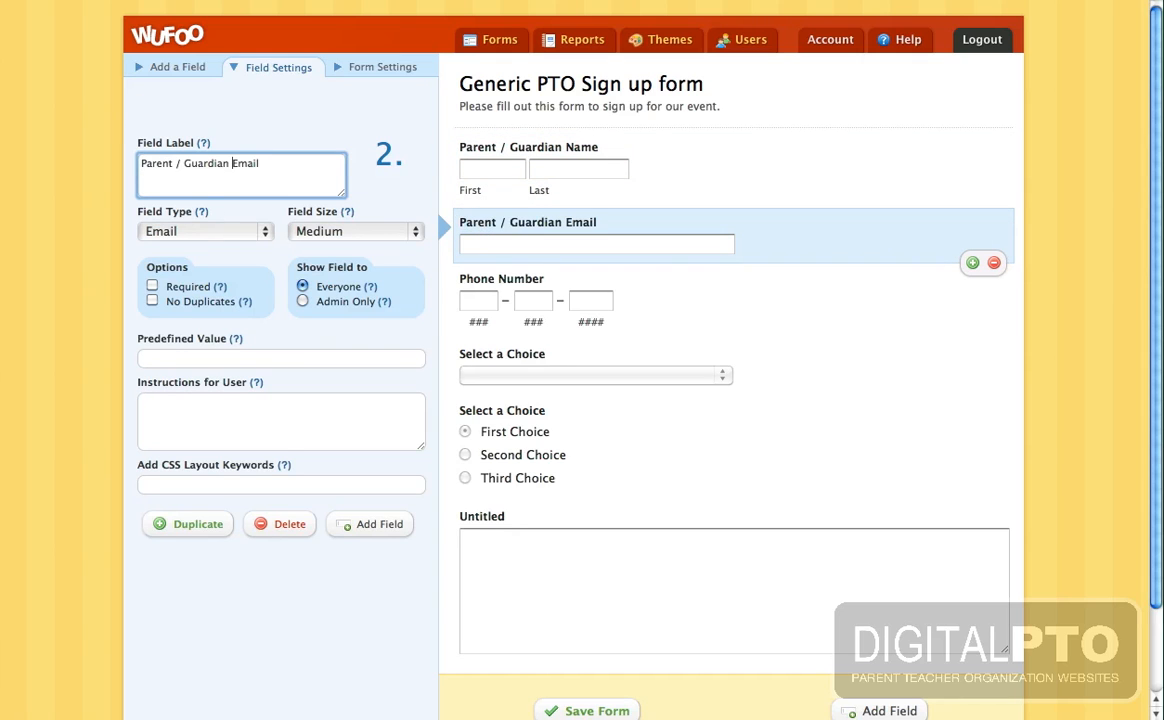
left_click(470, 282)
left_click(140, 220)
key("super+v")
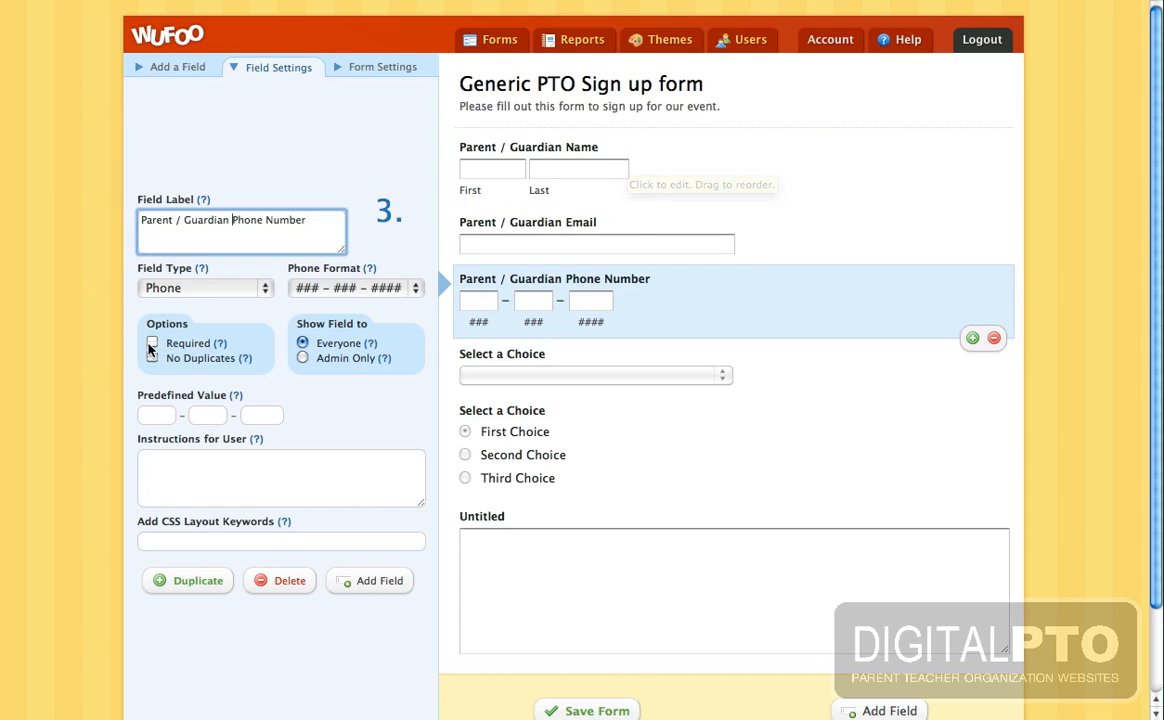
- Mark the Parent / Guardian Name, Email and Phone Number fields required
left_click(608, 143)
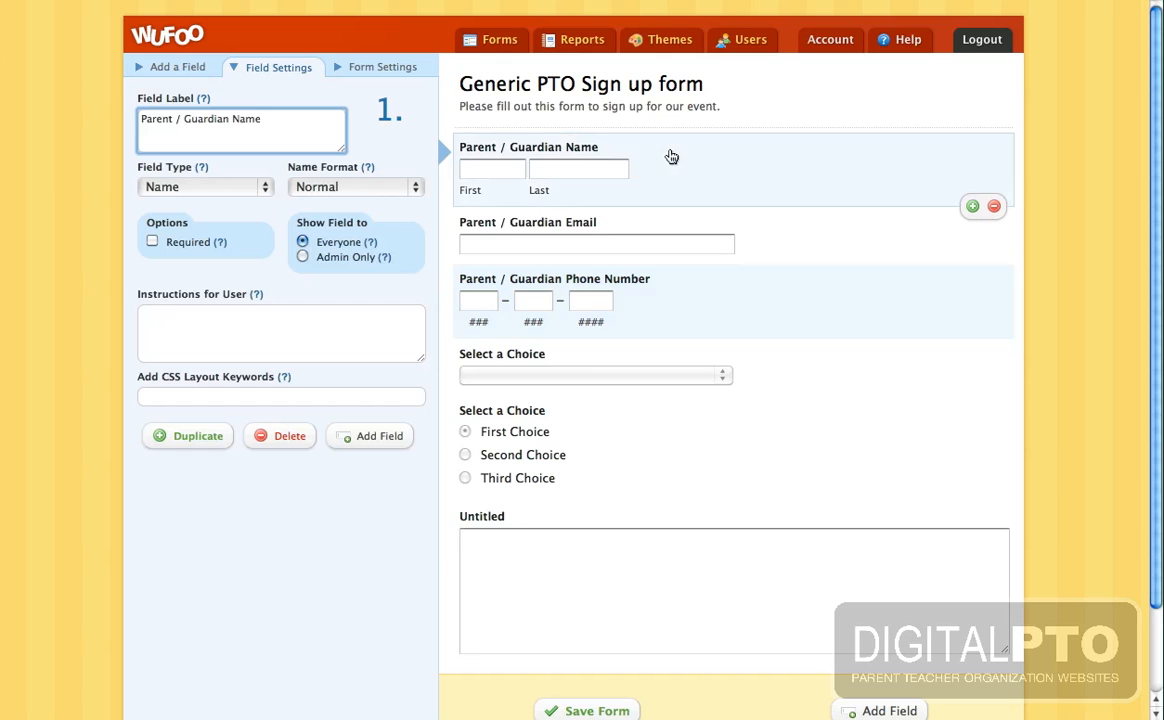
left_click(152, 241)
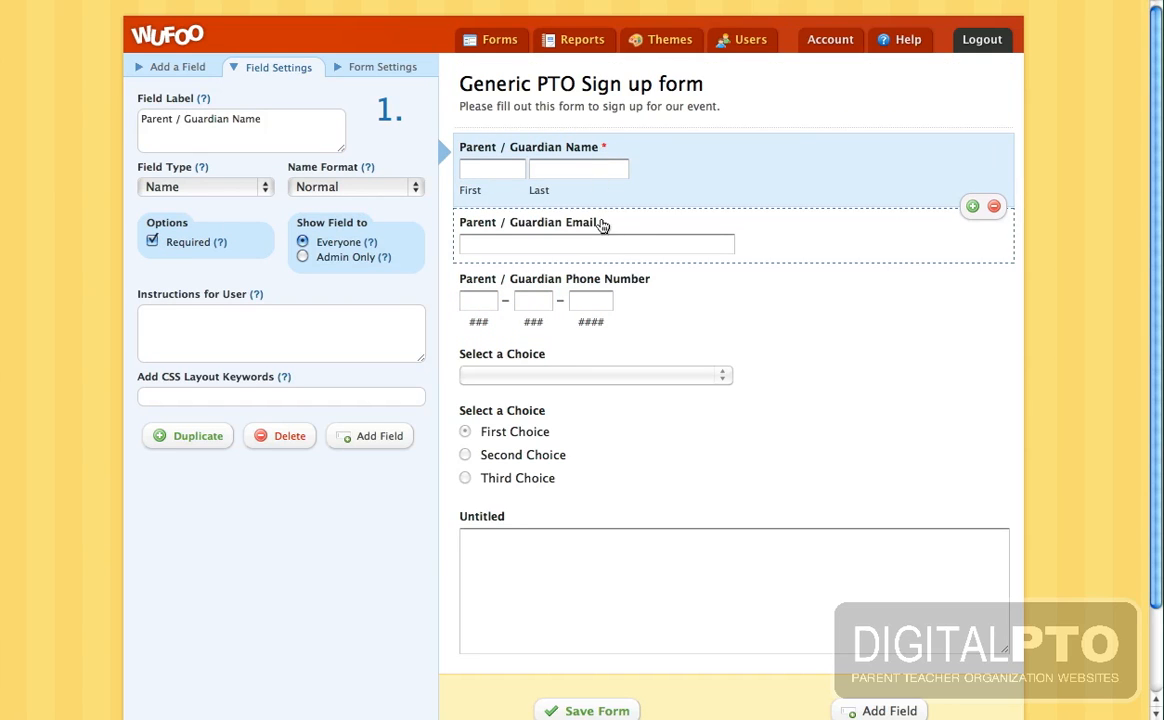
left_click(602, 228)
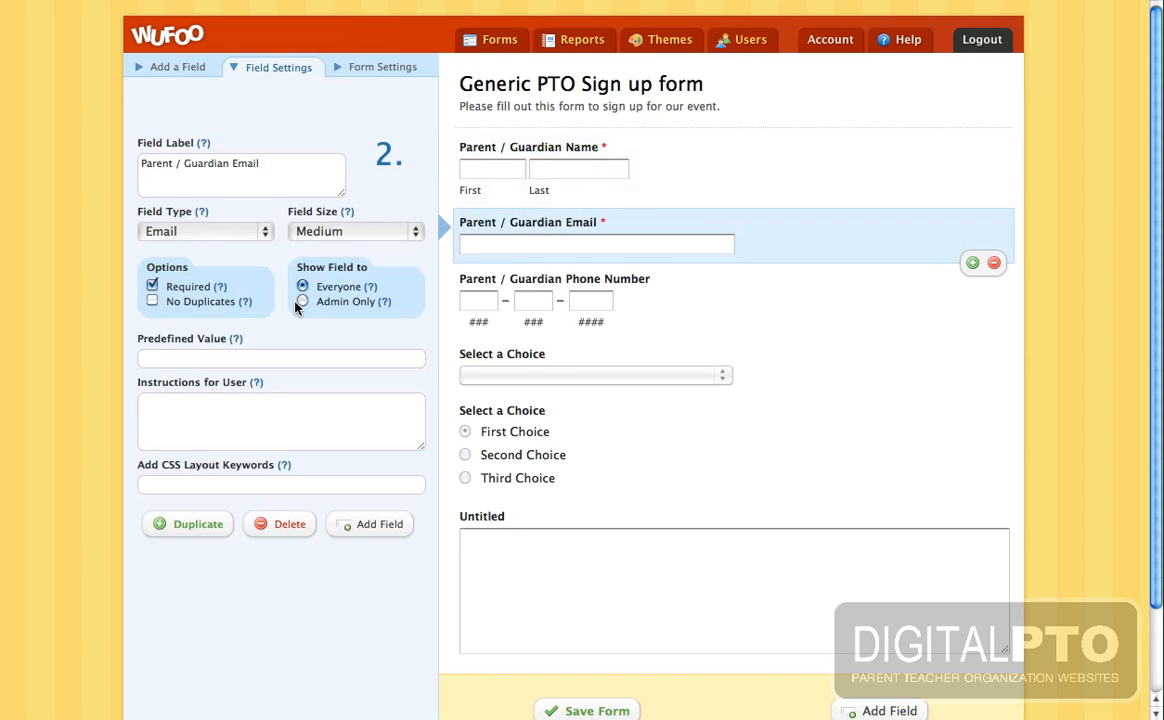
left_click(603, 272)
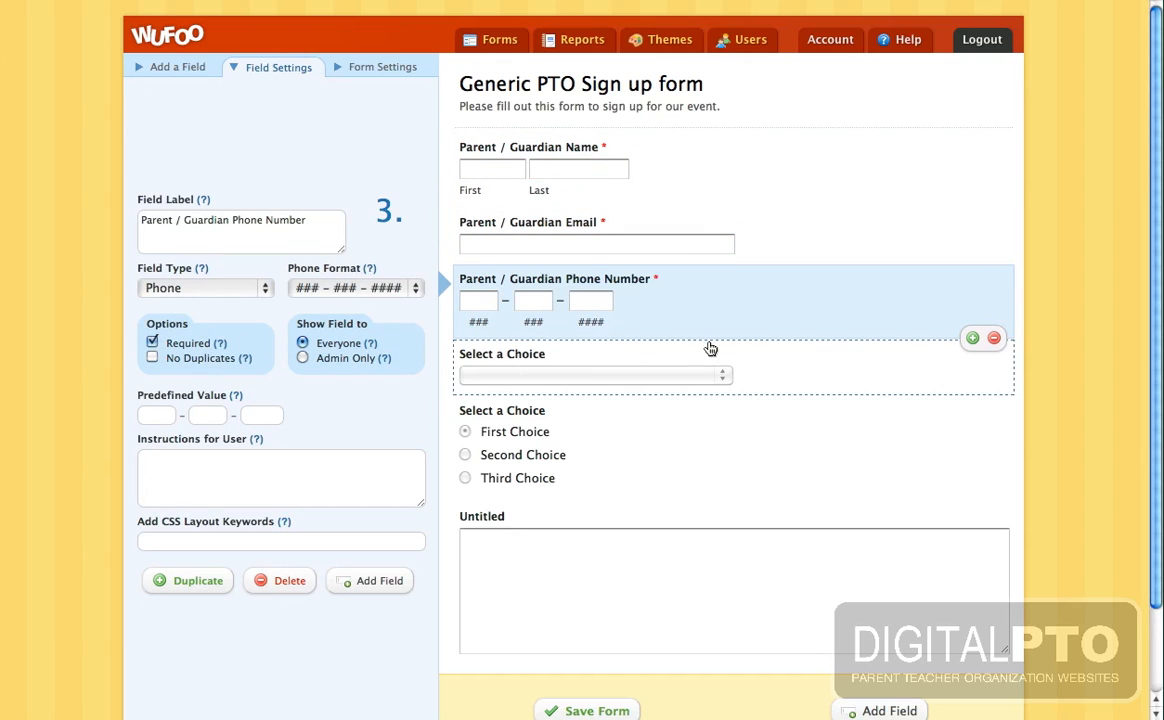
- Relabel the dropdown field 'How was your day today?'
left_click(623, 362)
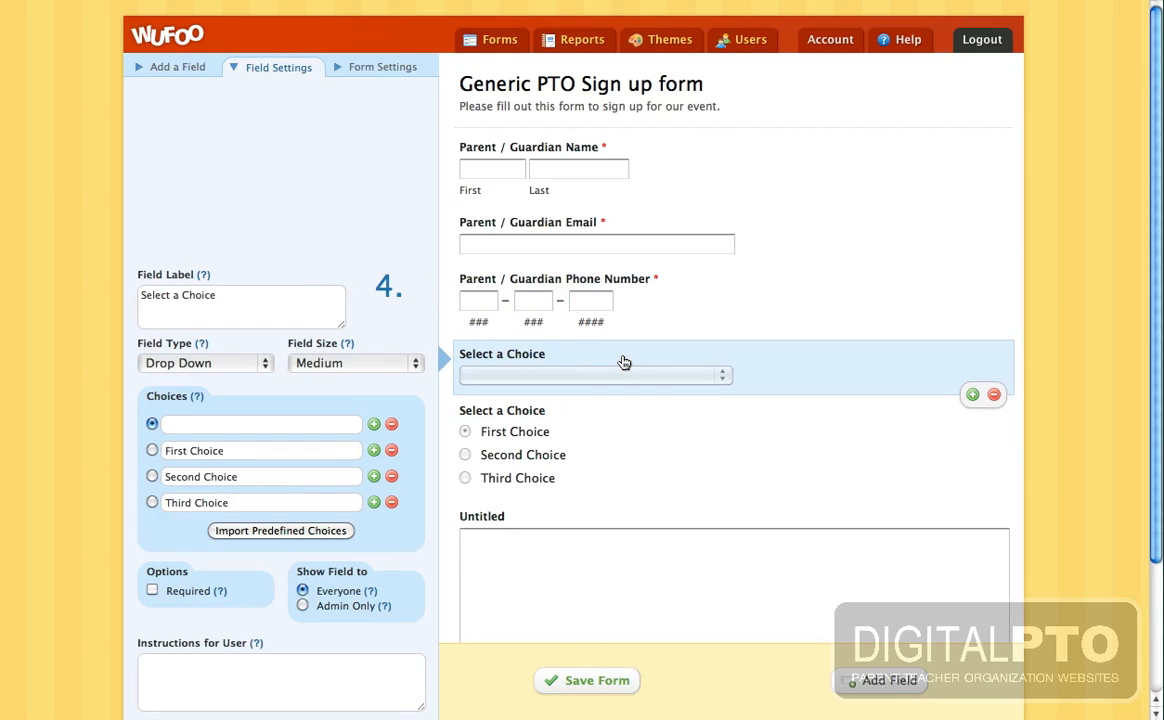
left_click(251, 301)
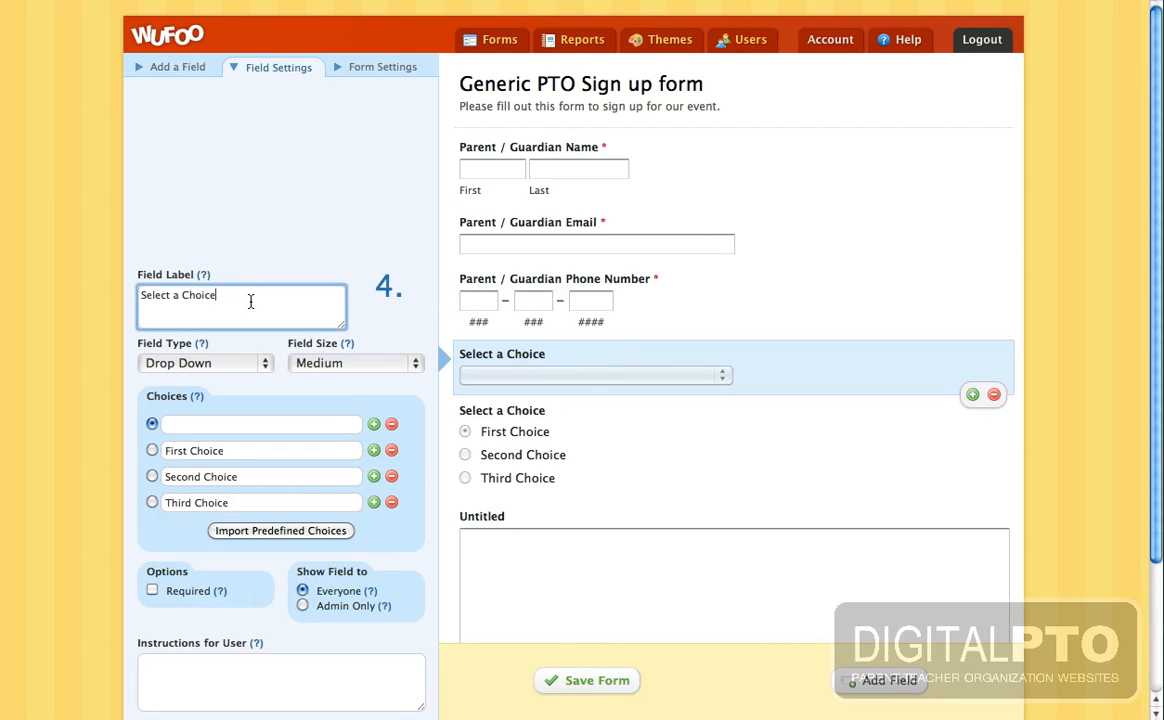
triple_click(251, 301)
type("How aw")
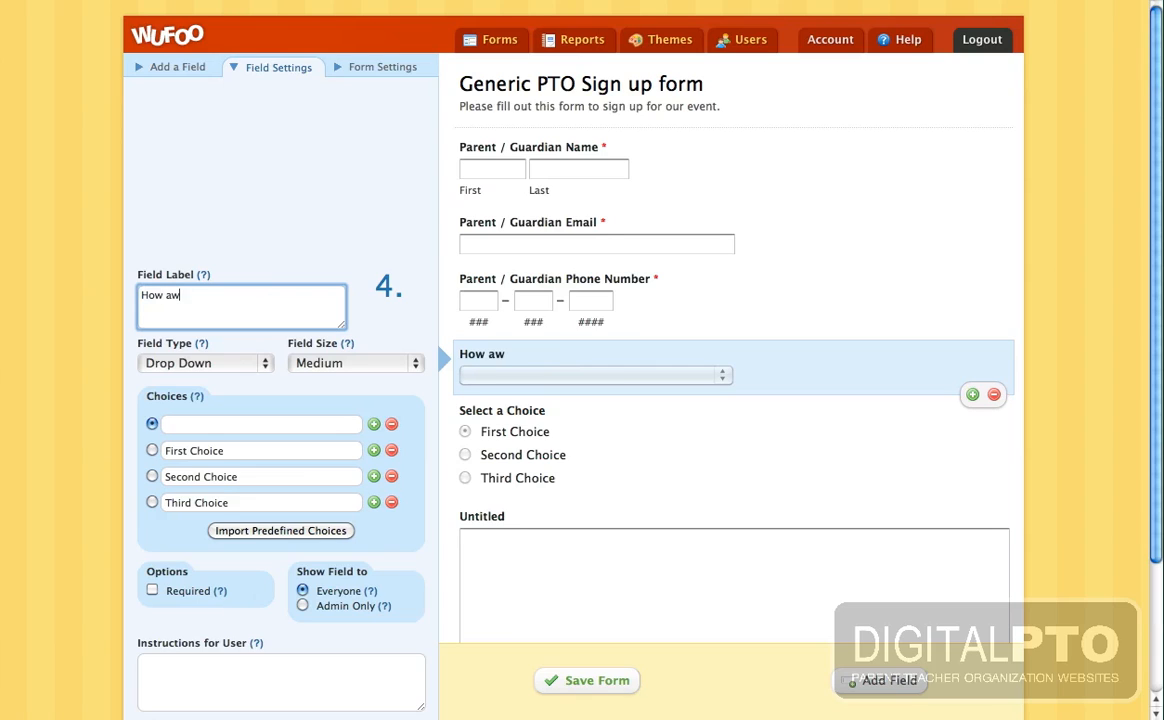
type("s")
key("BackSpace")
key("BackSpace")
key("BackSpace")
type("was your day today?")
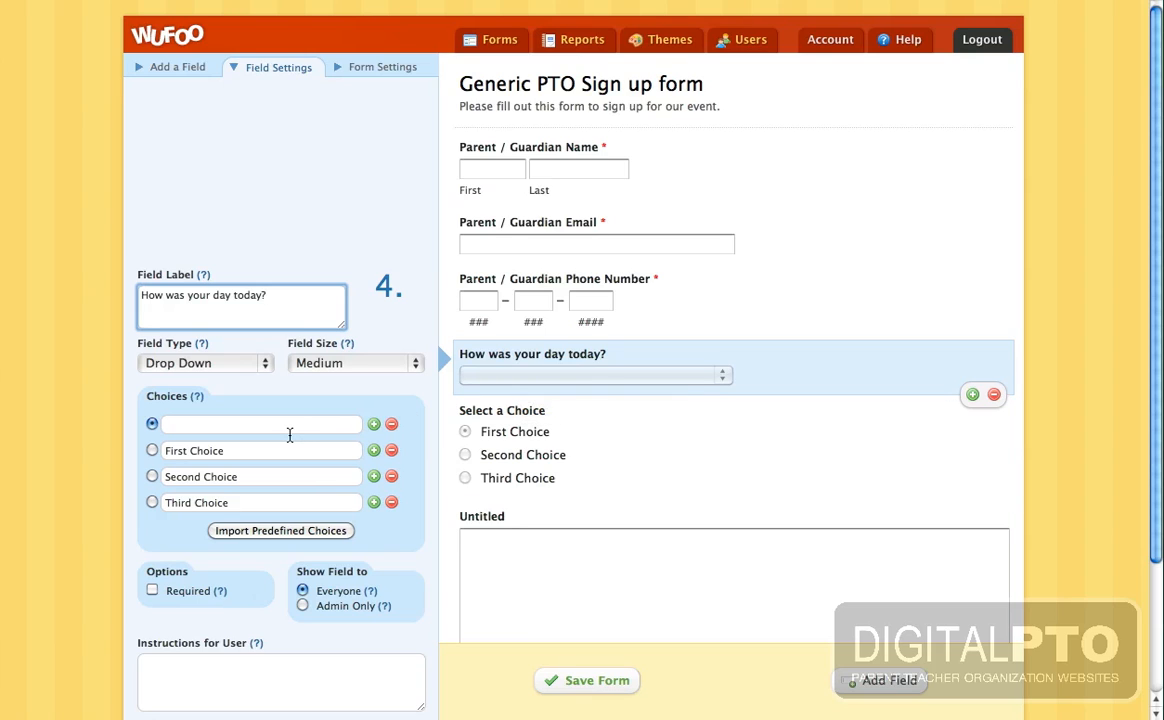
- Make the dropdown's first choice 'Select an Option' and mark the question required
left_click(207, 425)
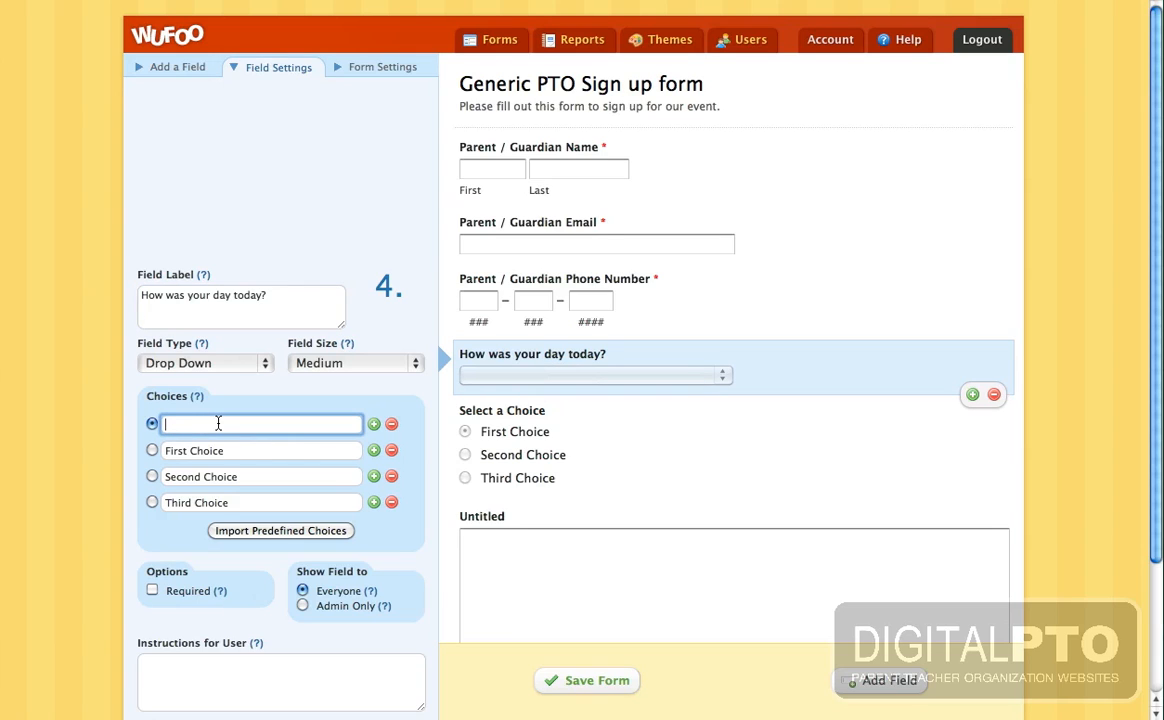
left_click(152, 591)
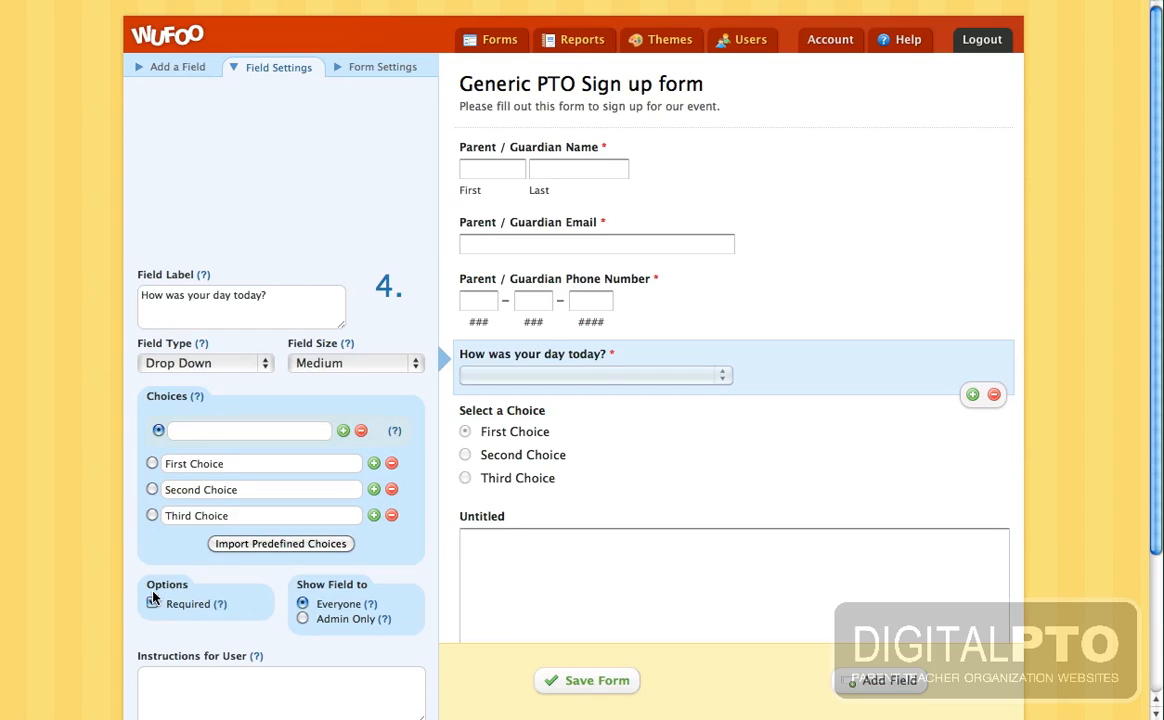
left_click(262, 431)
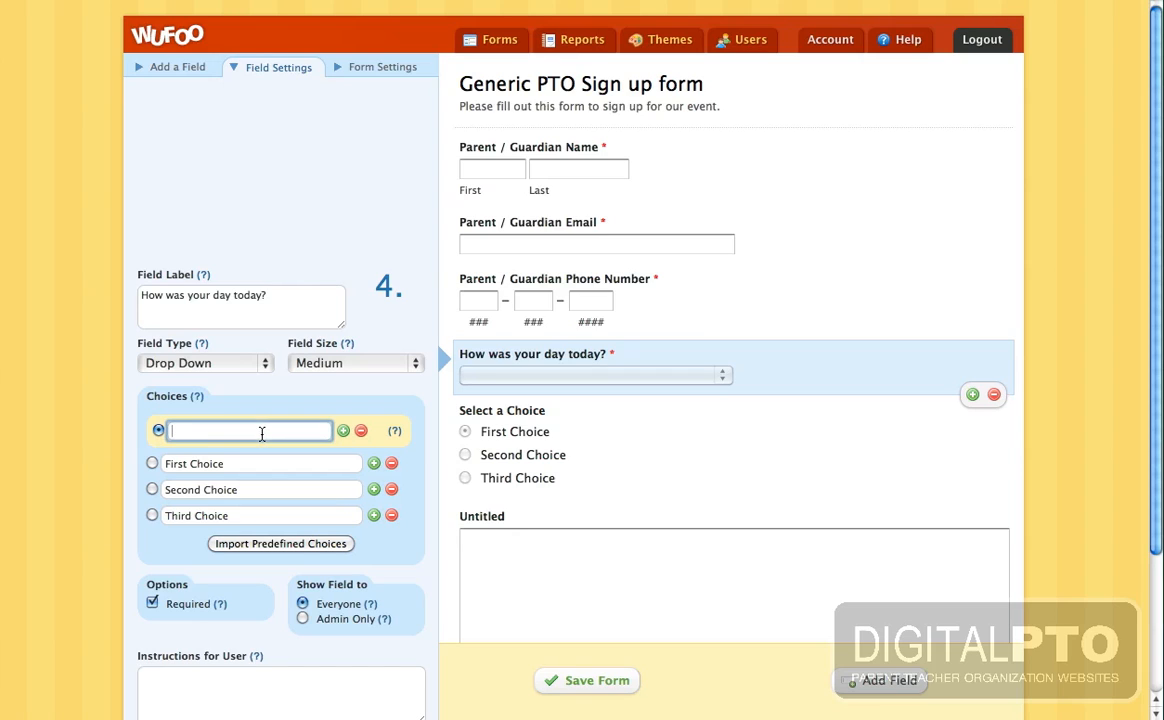
type("Seleect an Option")
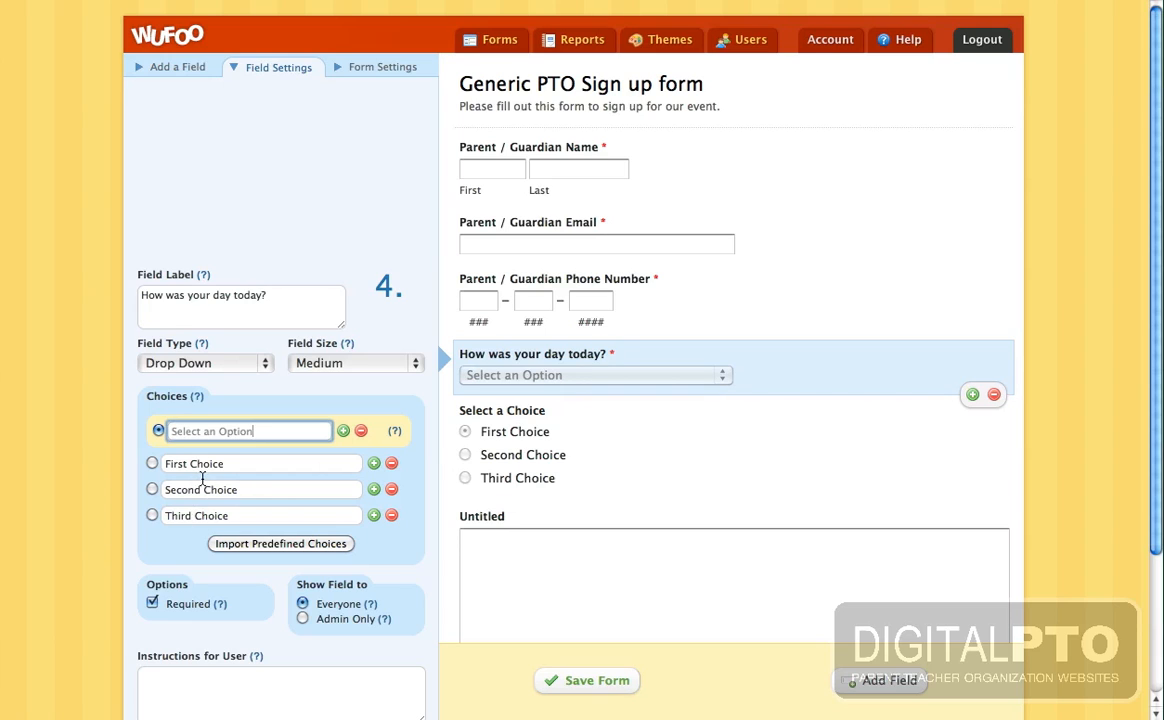
left_click(185, 600)
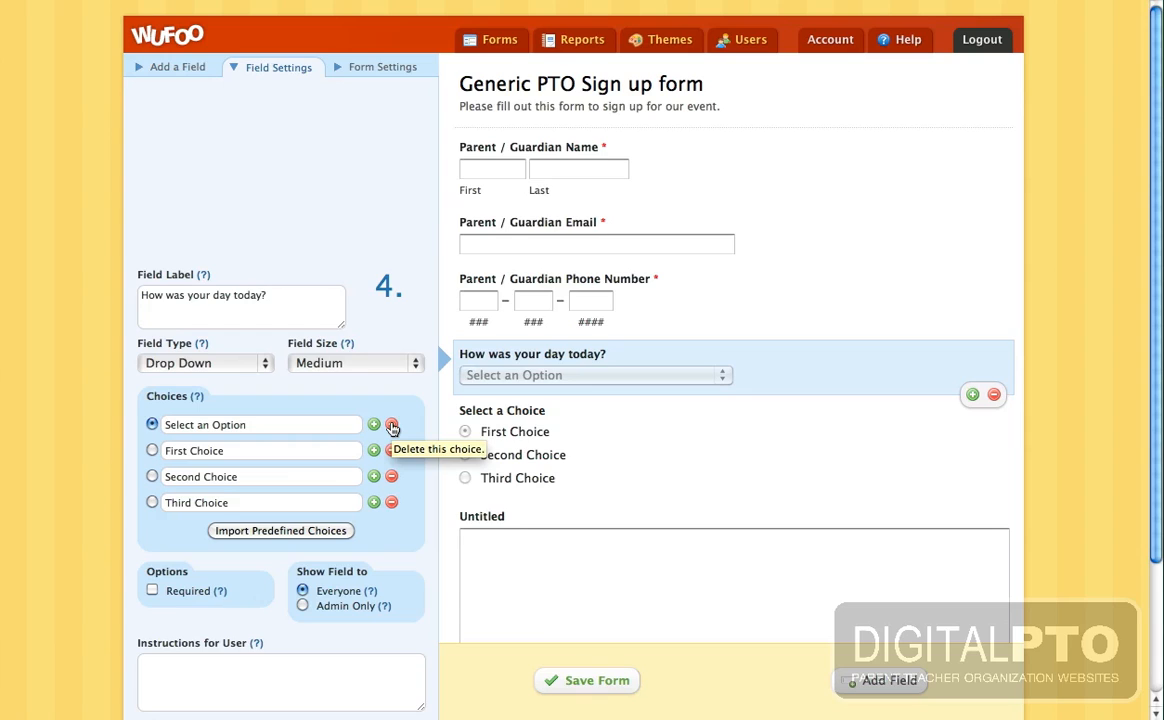
left_click(152, 592)
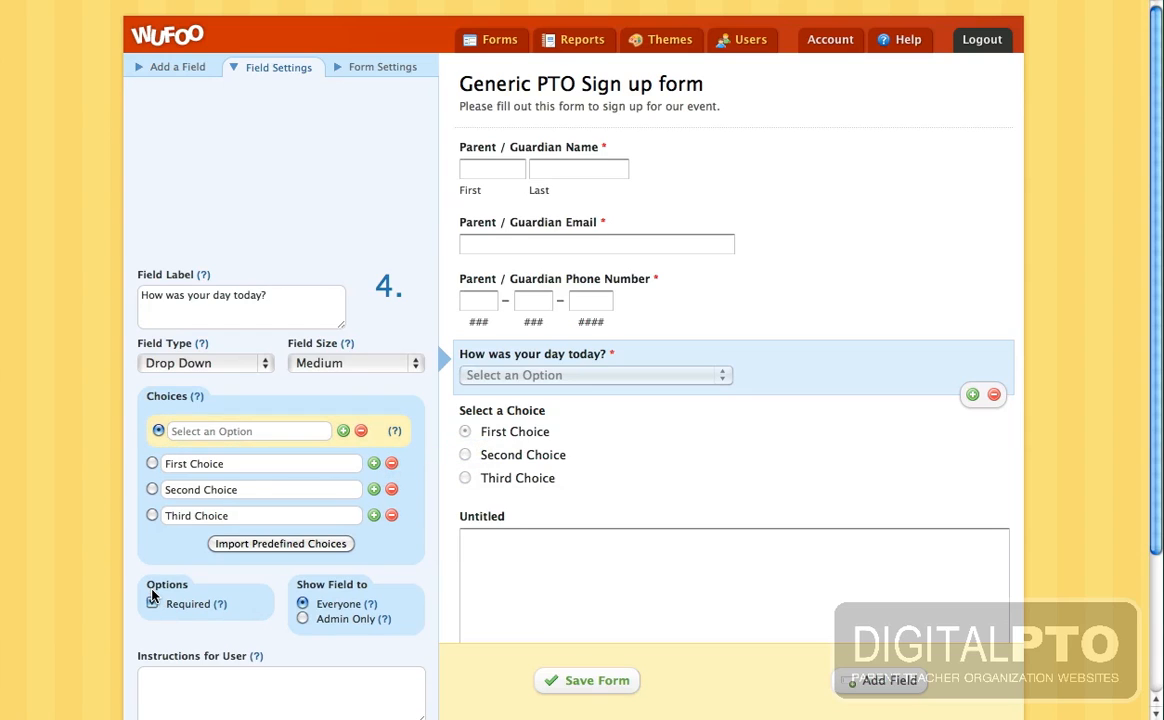
- Change the three answers to 'It's been a great day', 'I'm tired, so it's ok...', 'Not my ideal day.'
left_click(243, 466)
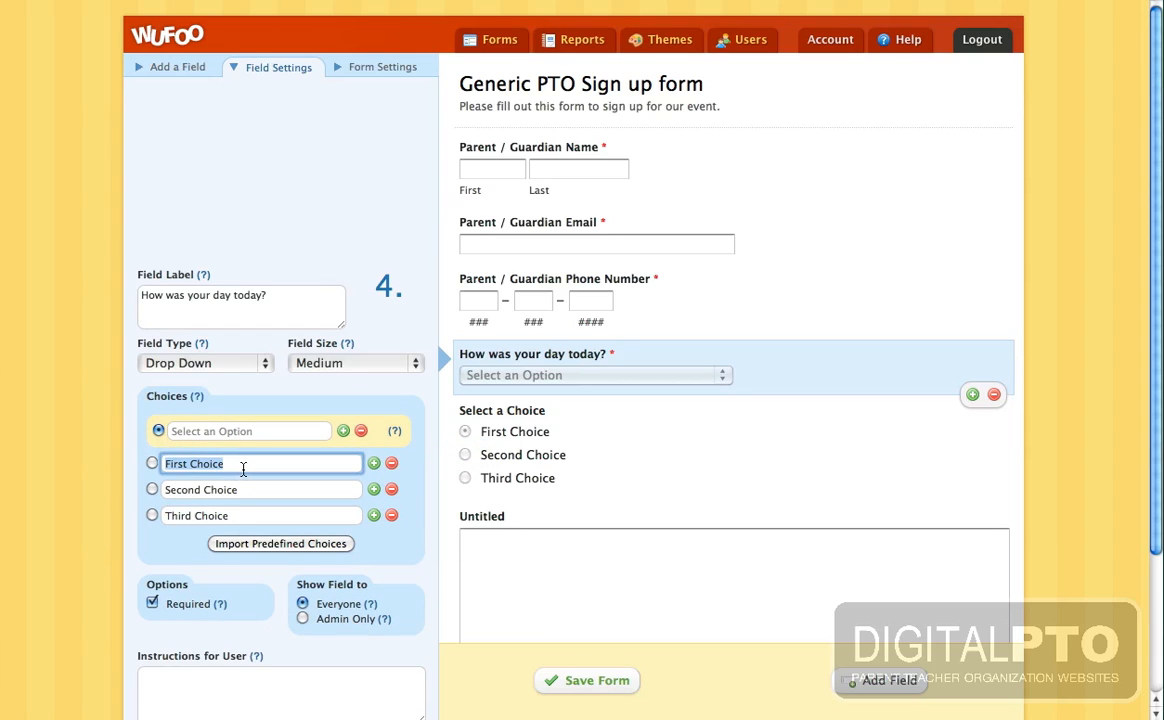
type("It's been a great day")
left_click(249, 490)
type("I'm tired,")
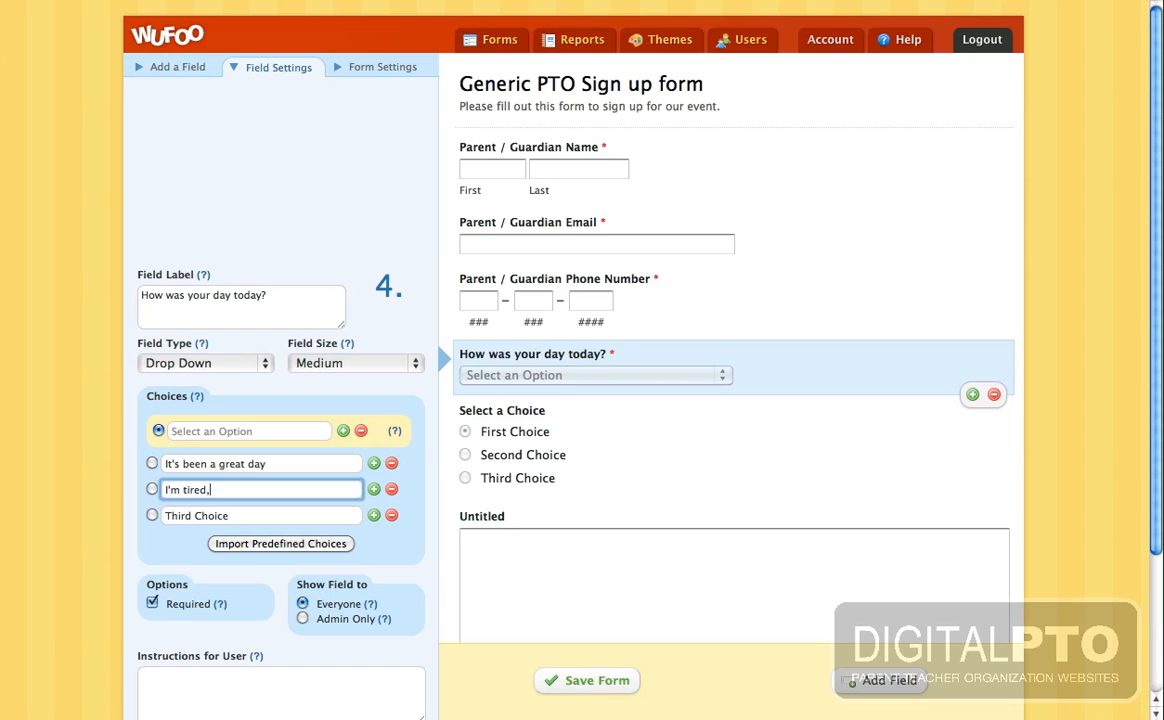
type(" so it's ok...")
left_click(251, 515)
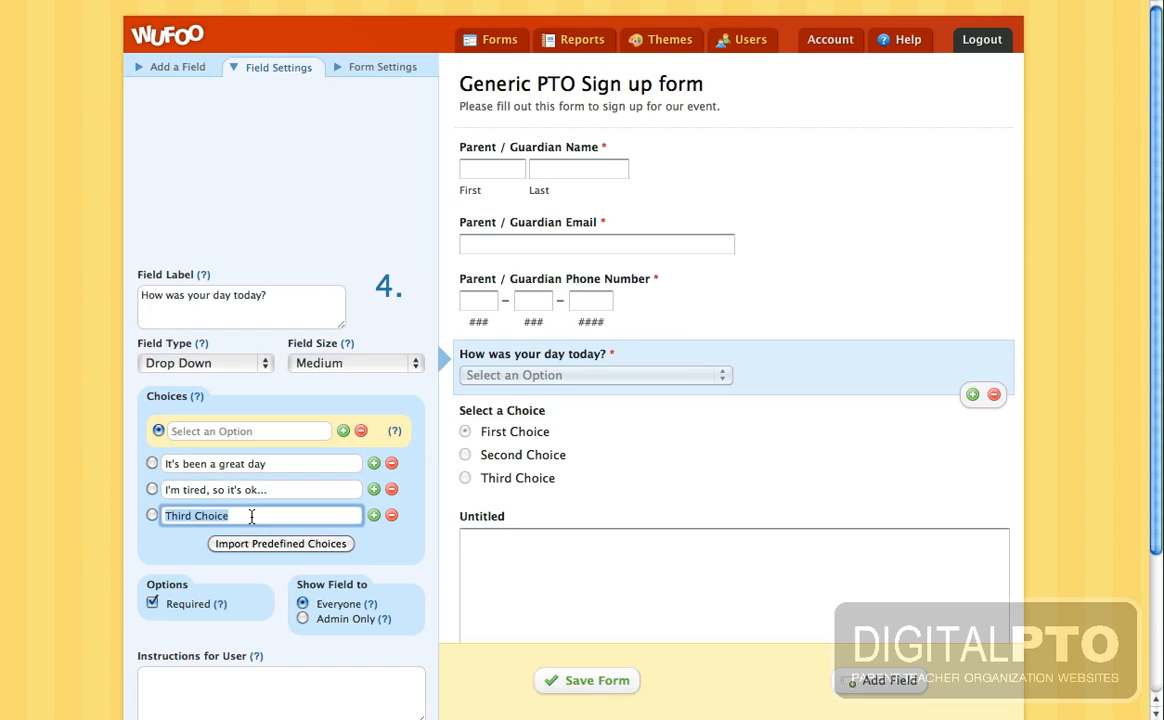
type("Not my ideal day.")
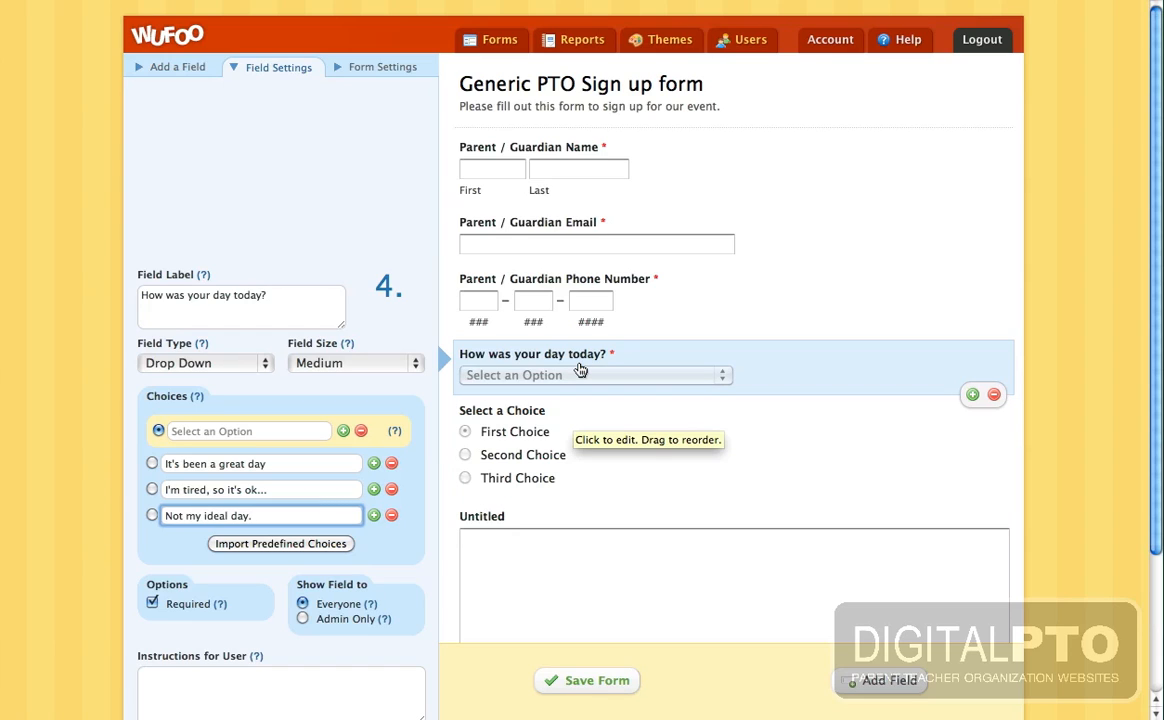
- Add the answers 'My Worst Day ever.' at the end and 'Best Day Ever!' second
left_click(373, 516)
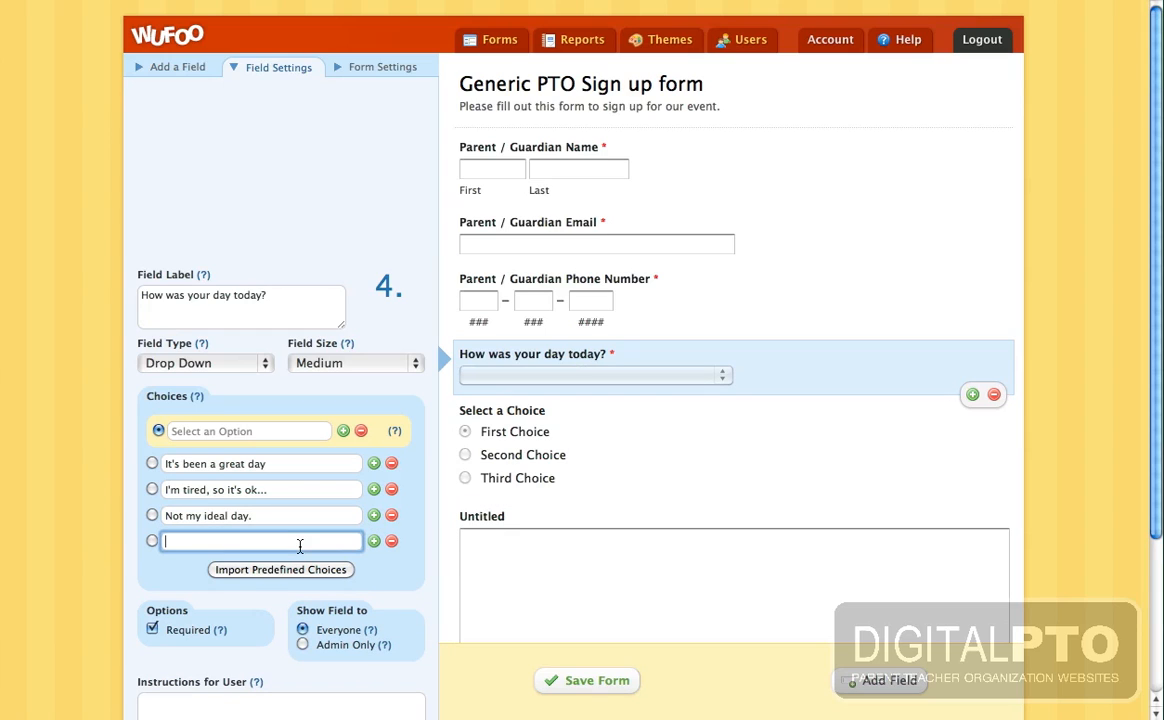
type("My Worst Day ever.")
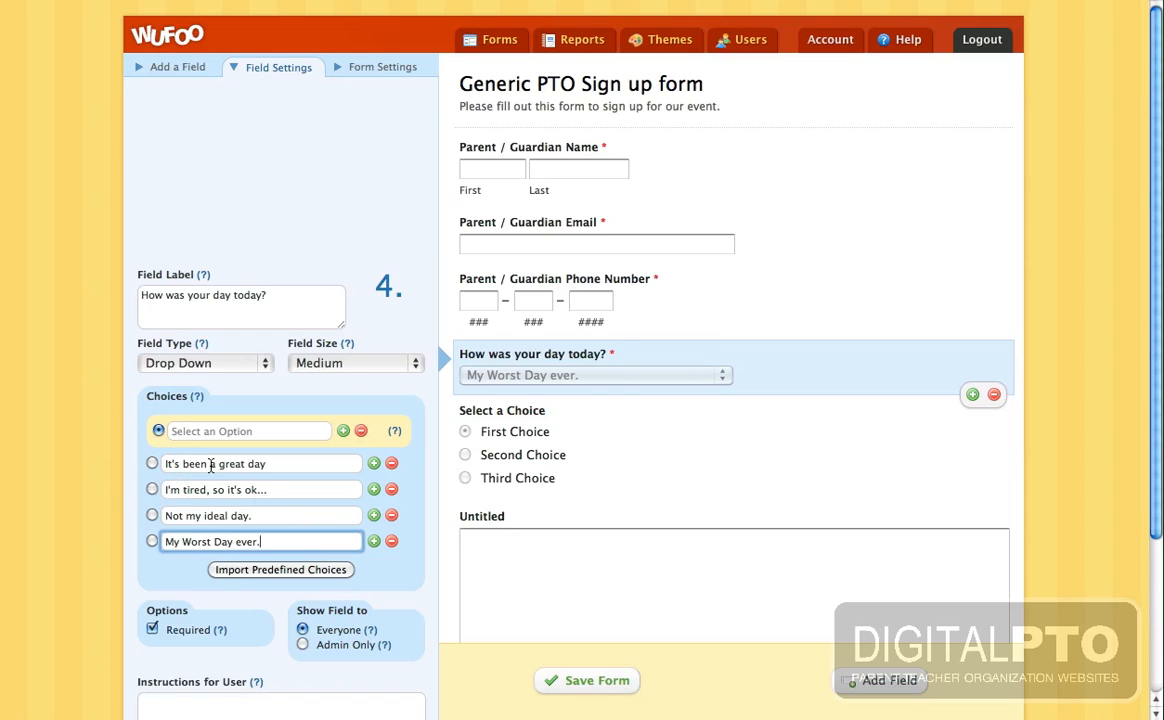
left_click(374, 465)
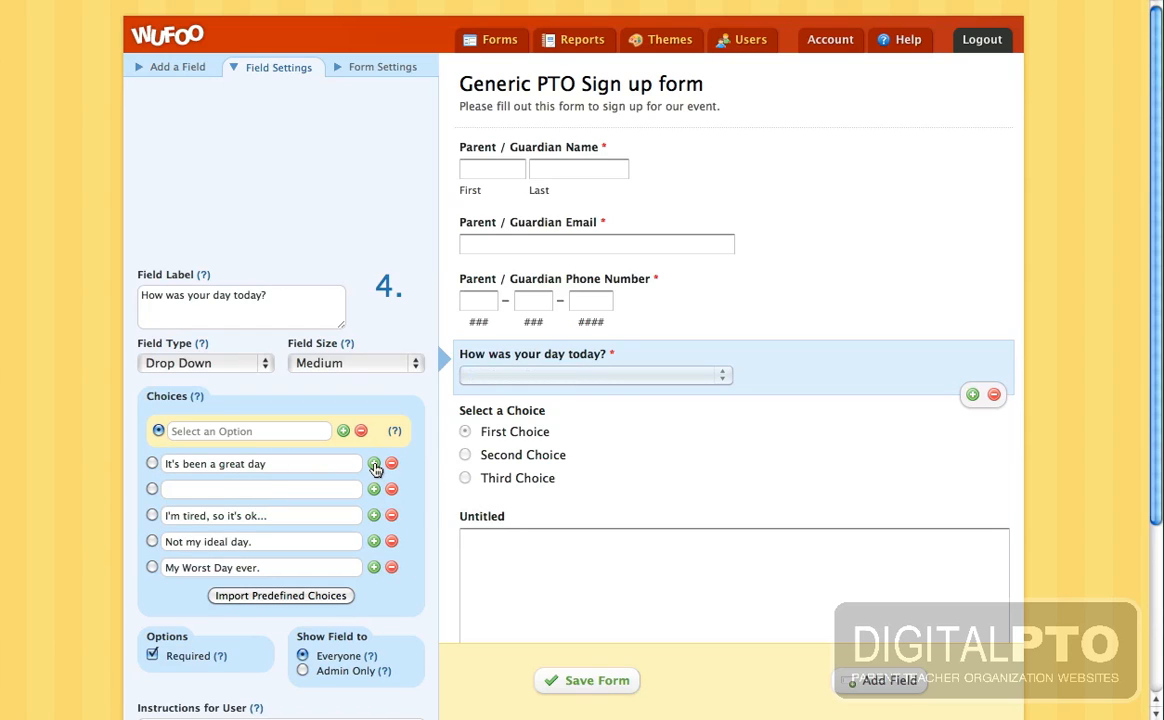
left_click(252, 489)
type("Best Day Ever!")
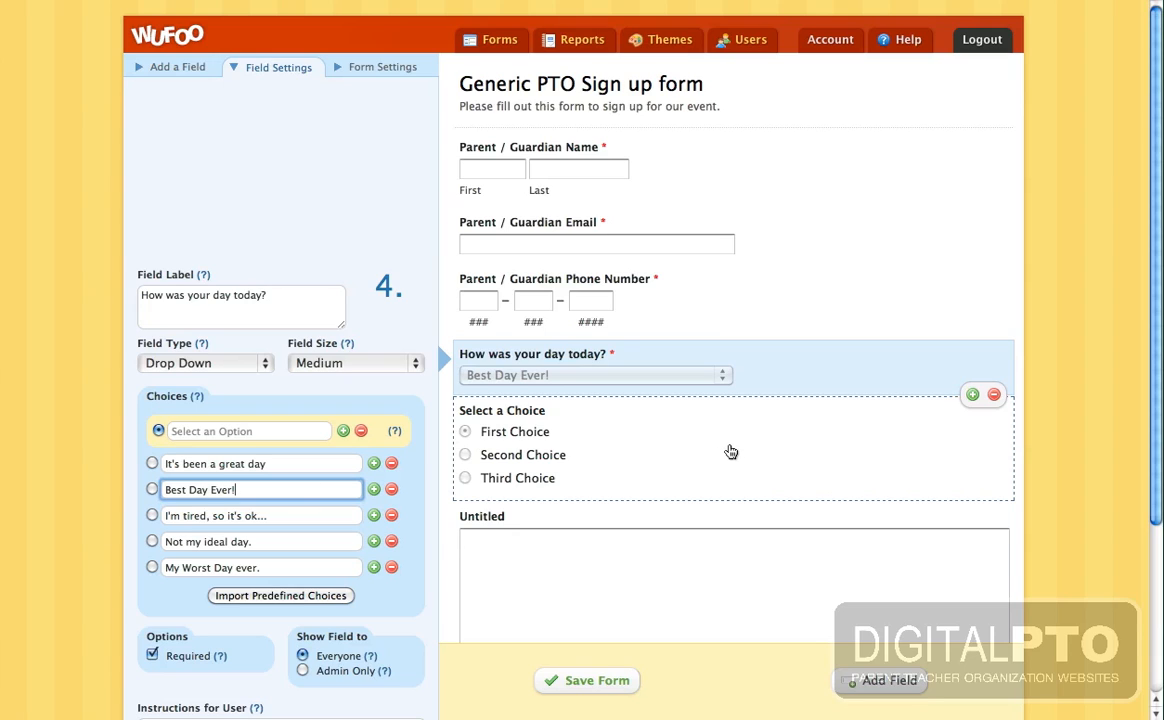
scroll(729, 452, "down", 3)
scroll(729, 452, "up", 2)
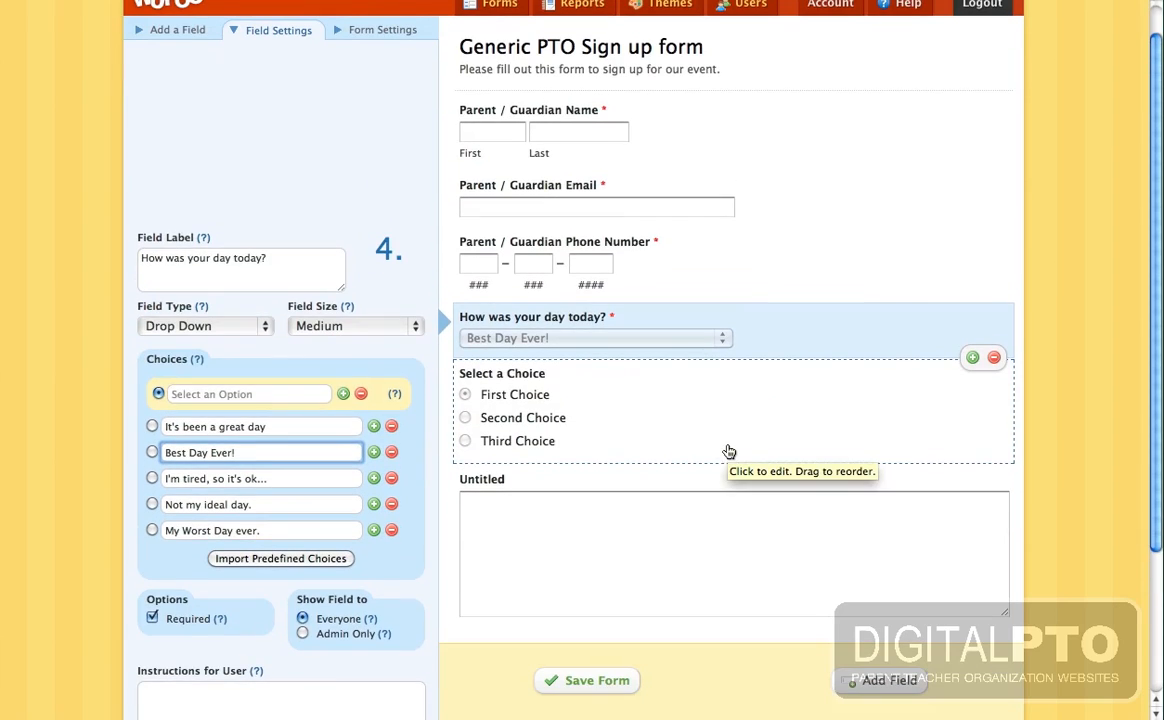
- Relabel the multiple-choice question 'How do you think tomorrow will be?'
left_click(637, 440)
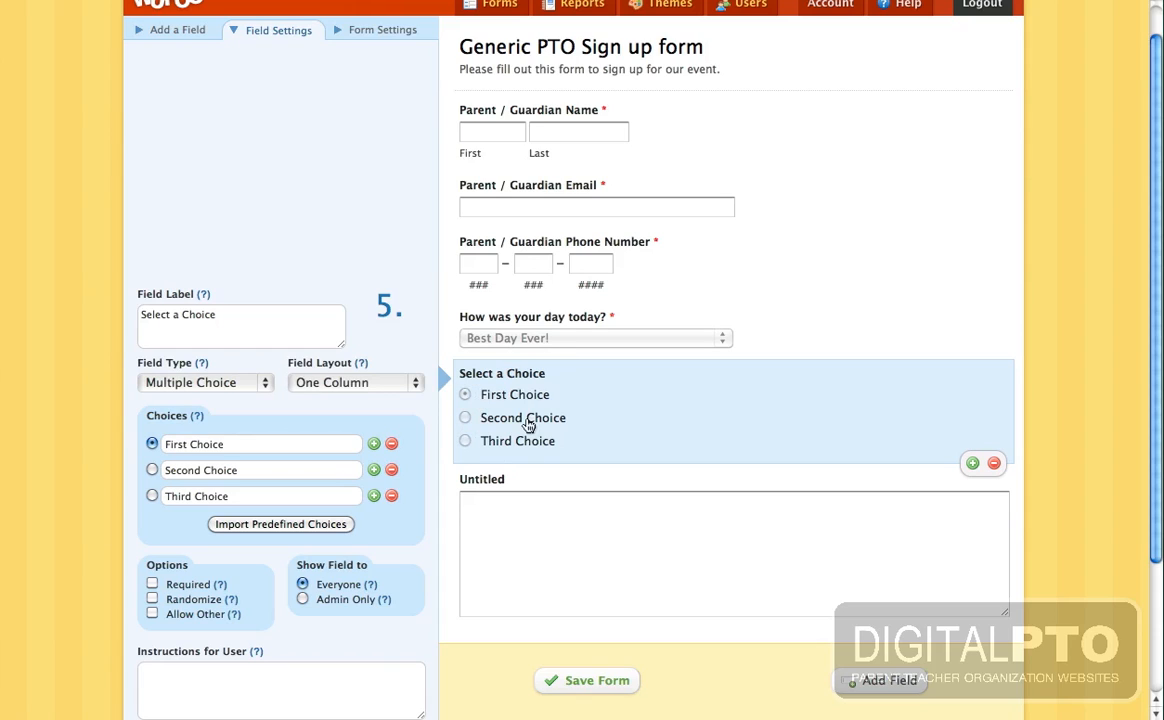
left_click_drag(247, 322, 120, 314)
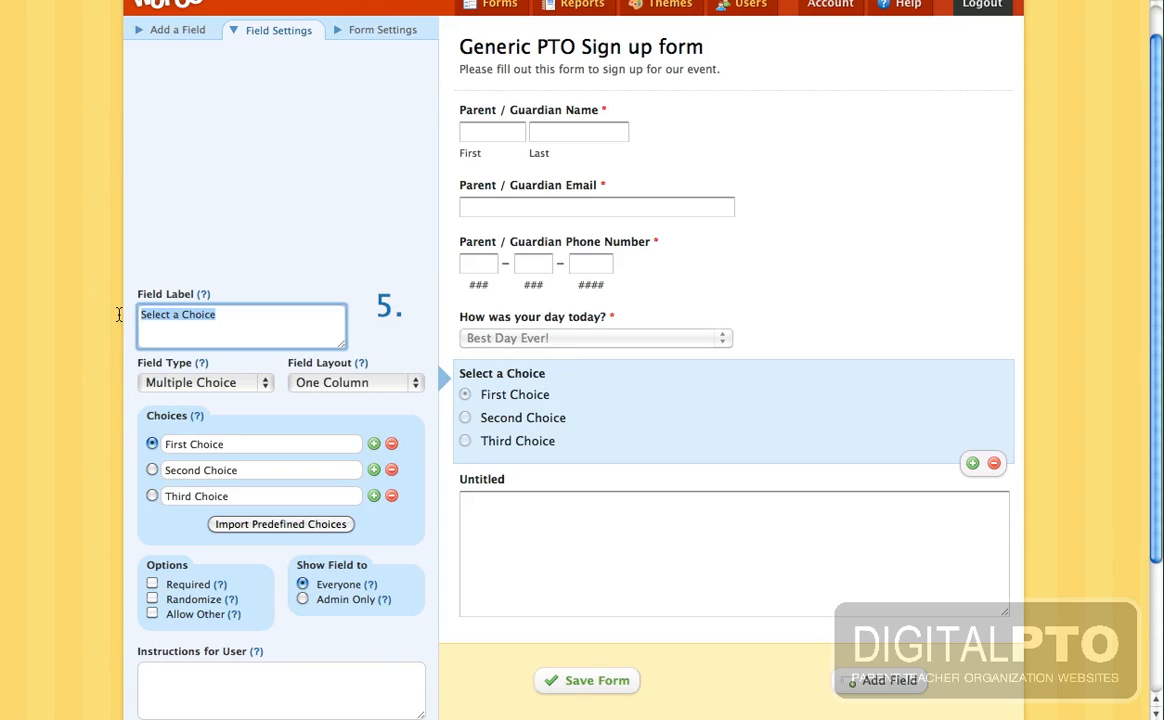
type("How do you t")
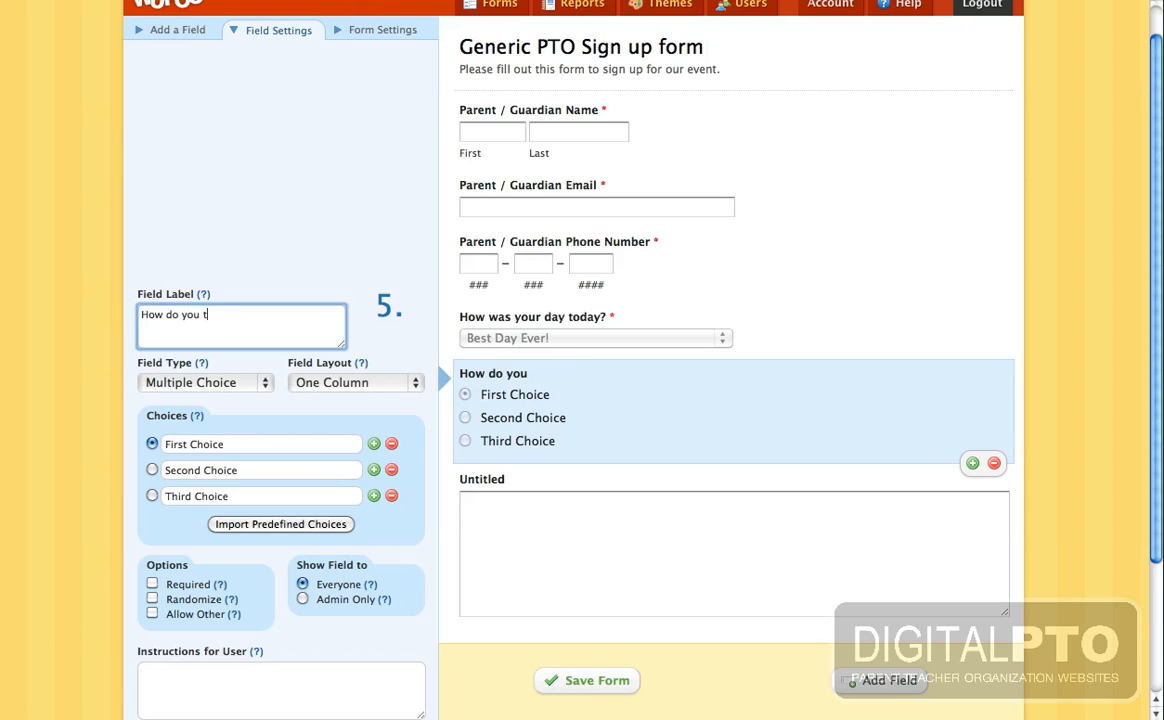
type("hing ")
type("tomorrow wit")
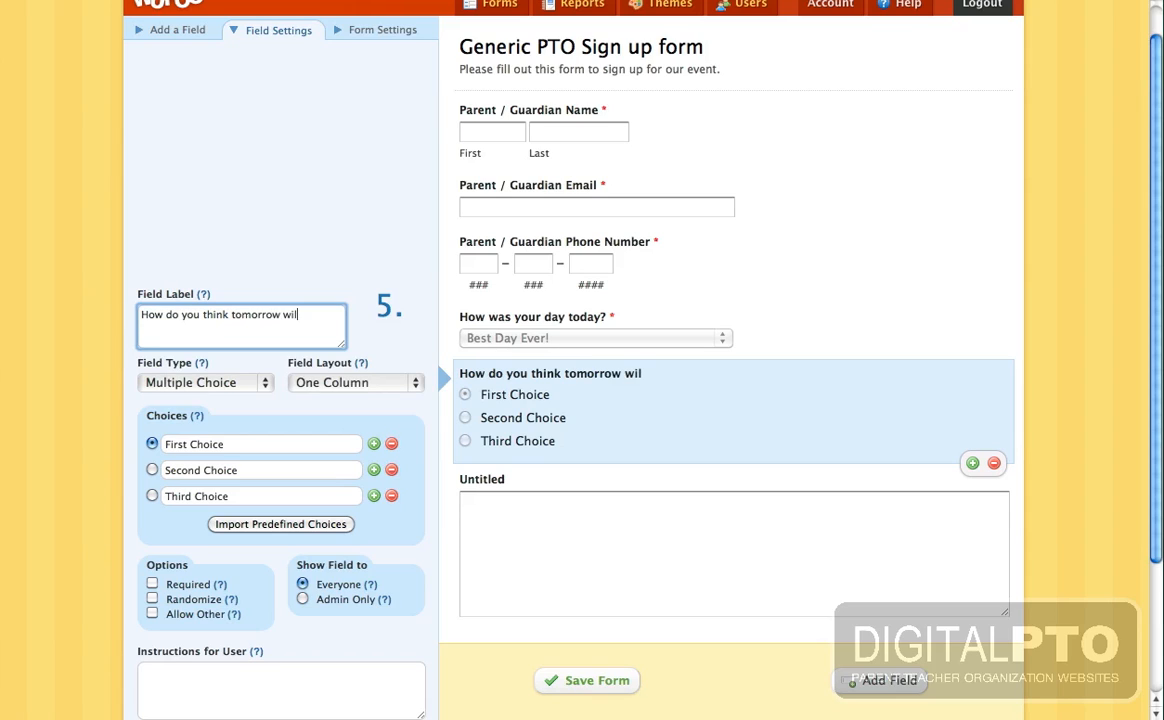
type("l be?")
- Set its answers to Great Day, Mediocre Day and I'm honestly not sure..
left_click(243, 444)
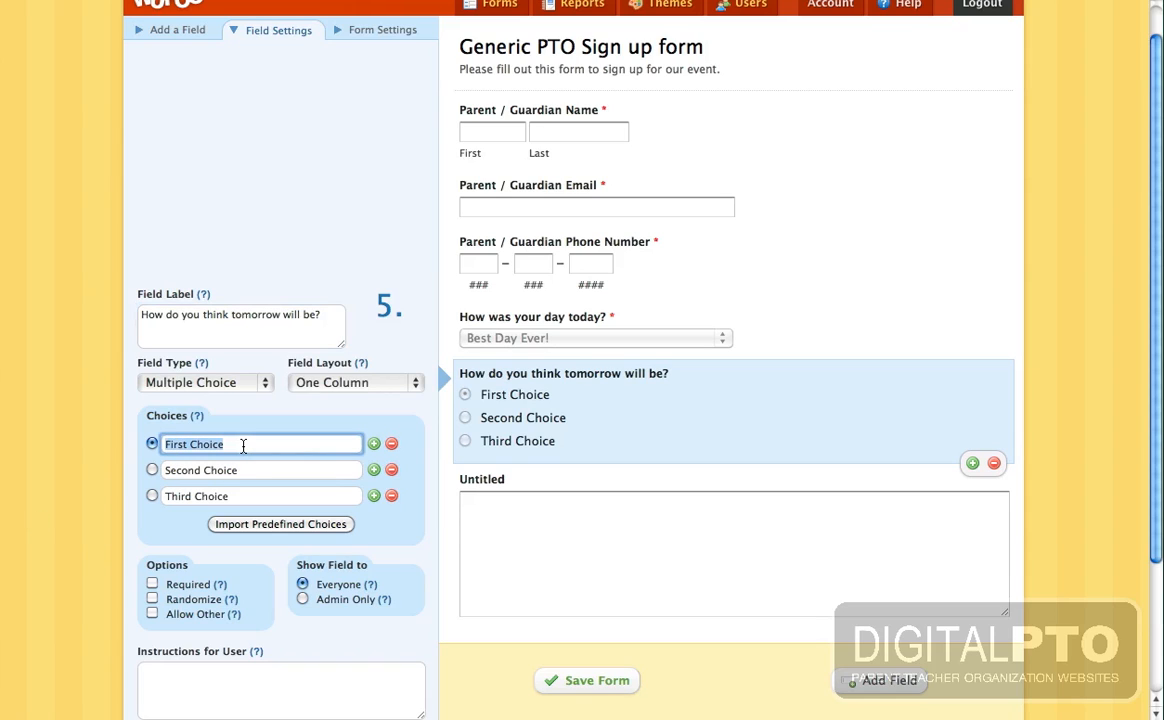
type("Great Day")
key("Tab")
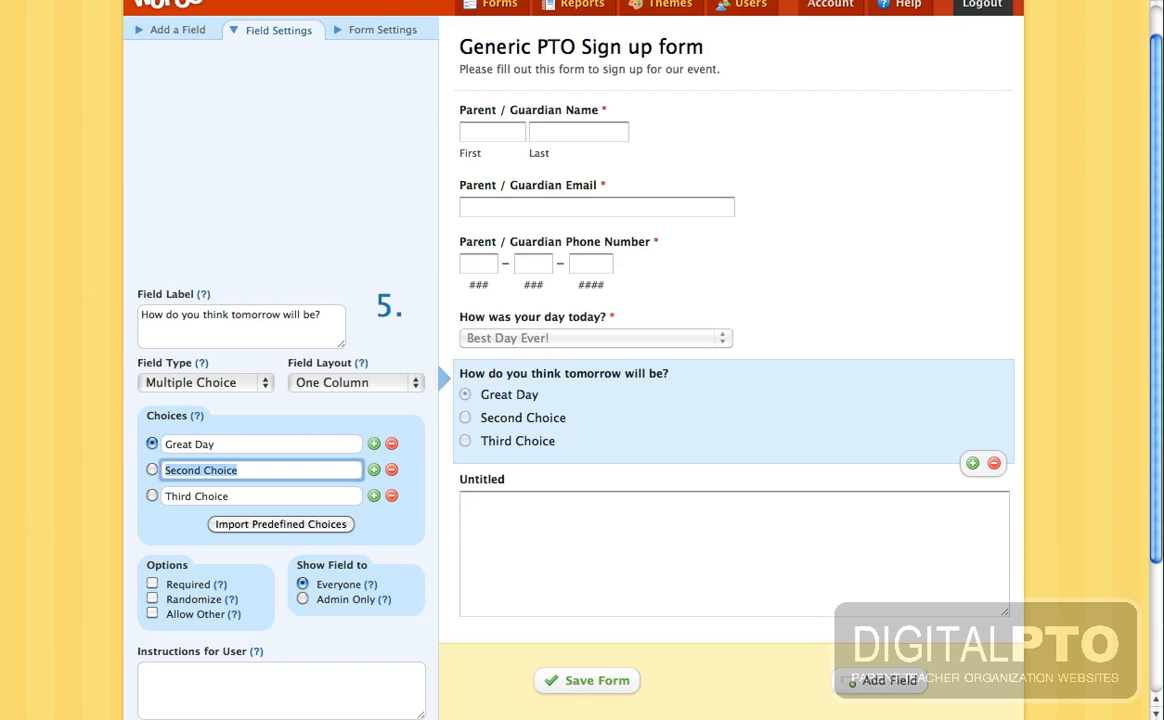
type("Mediocre ")
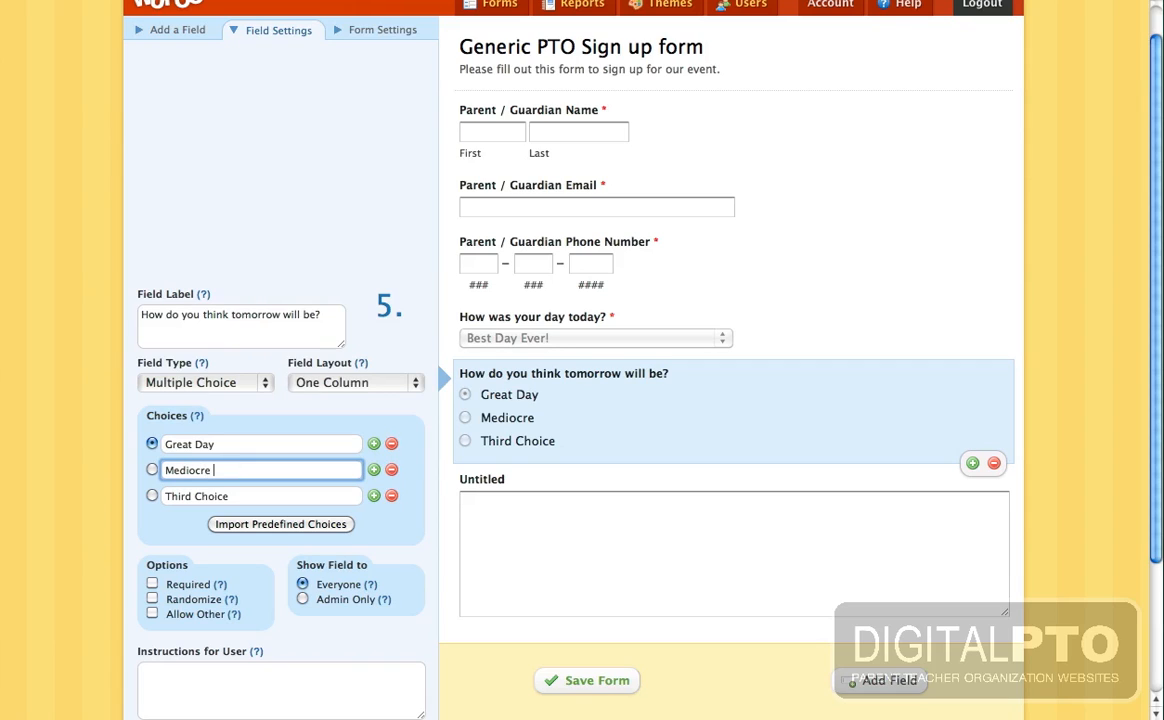
type("Day")
key("Tab")
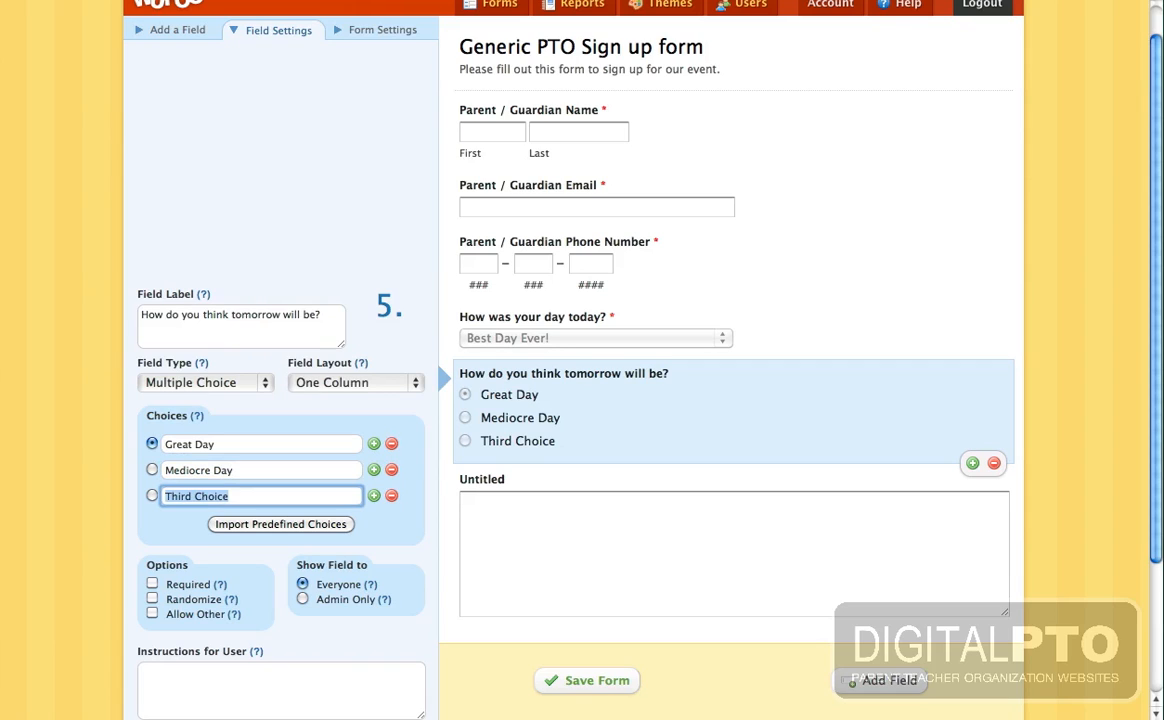
type("I'm honestly n")
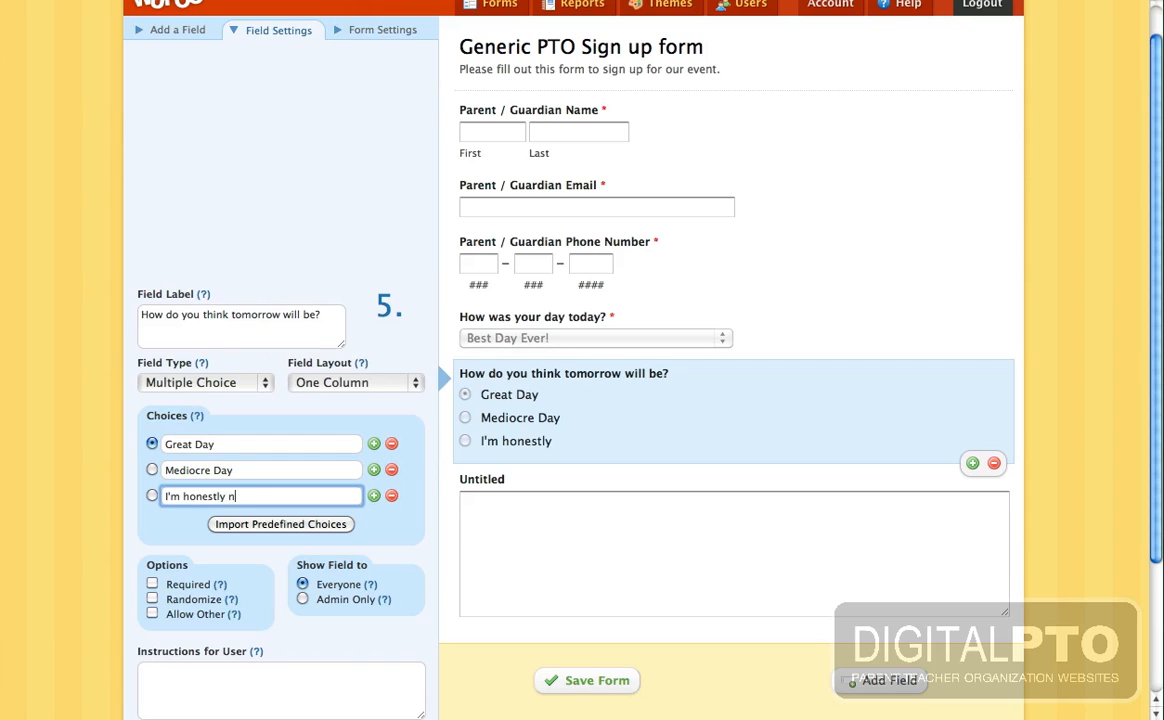
type("ot sure...")
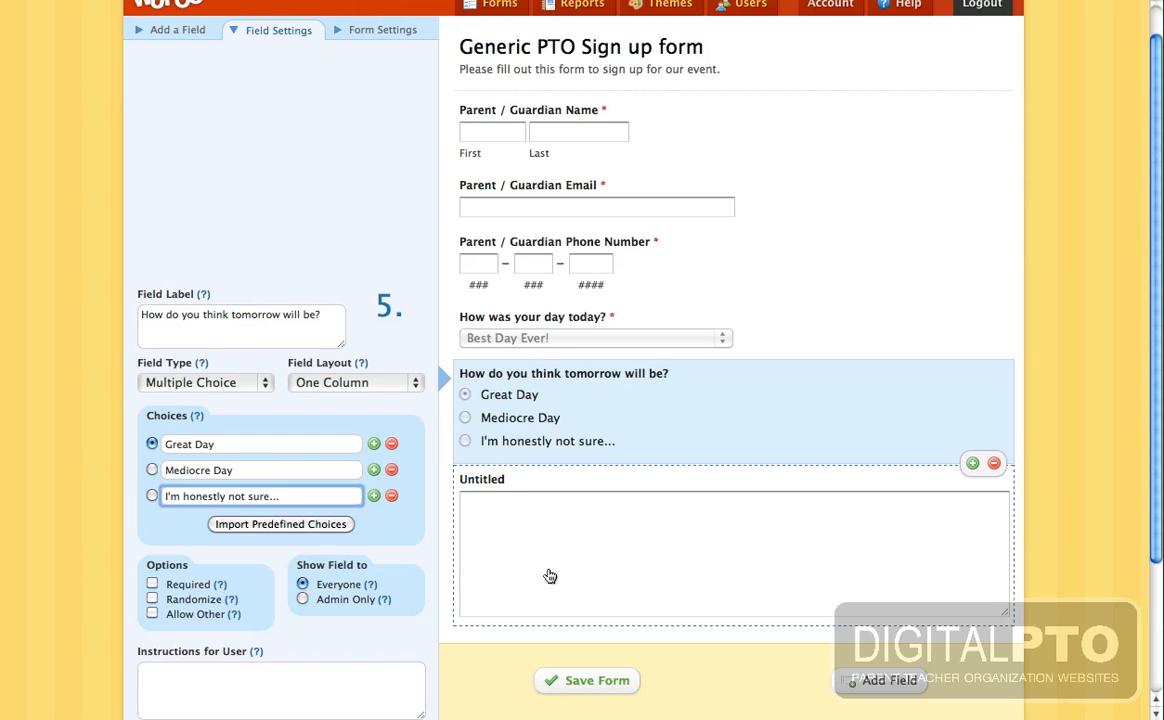
- Change the Untitled paragraph field's label to 'Any other comments for us?'
left_click(547, 490)
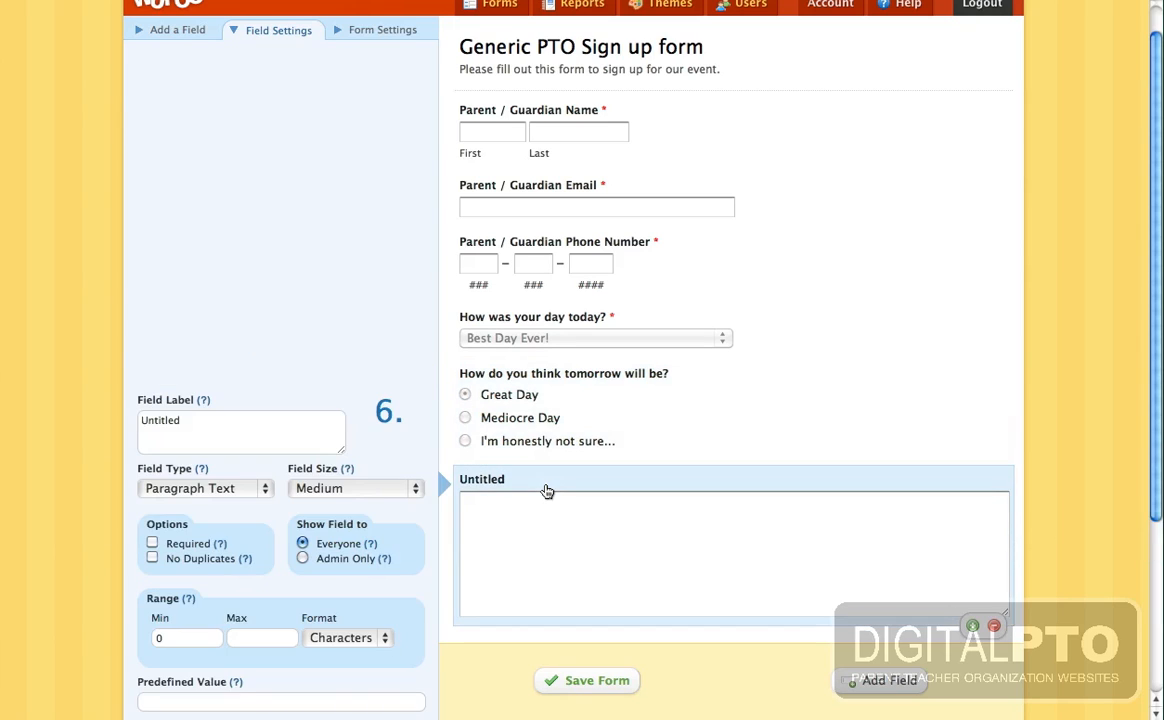
left_click(221, 426)
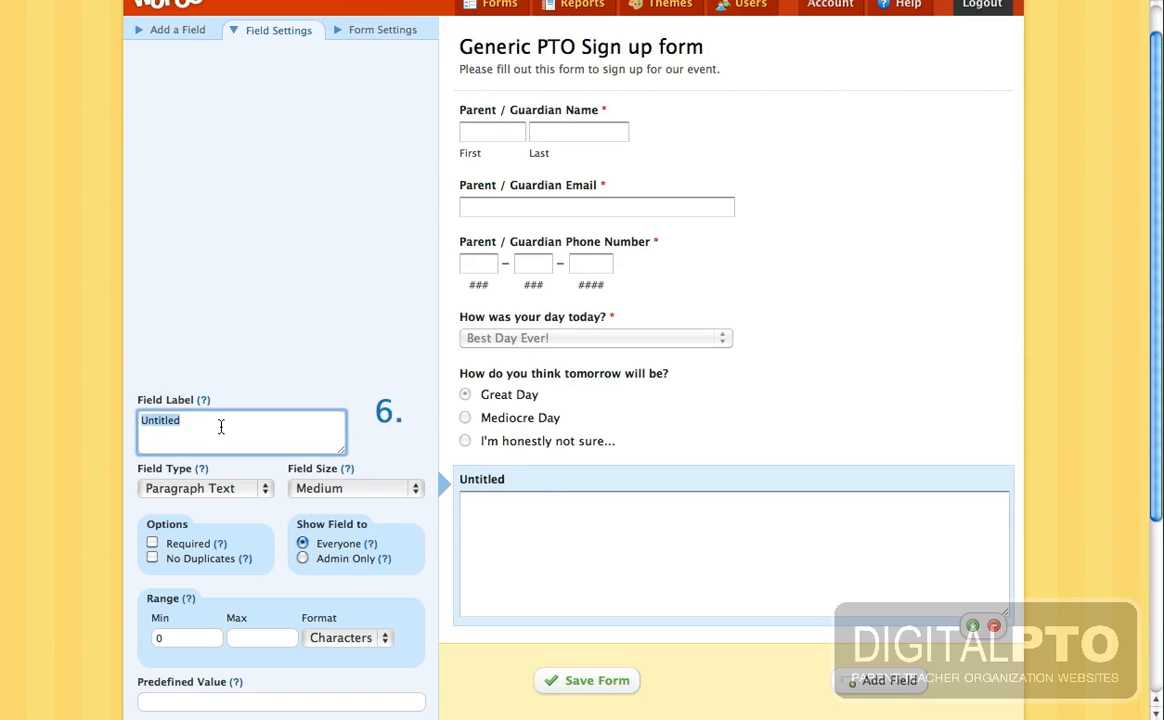
type("Any ofh")
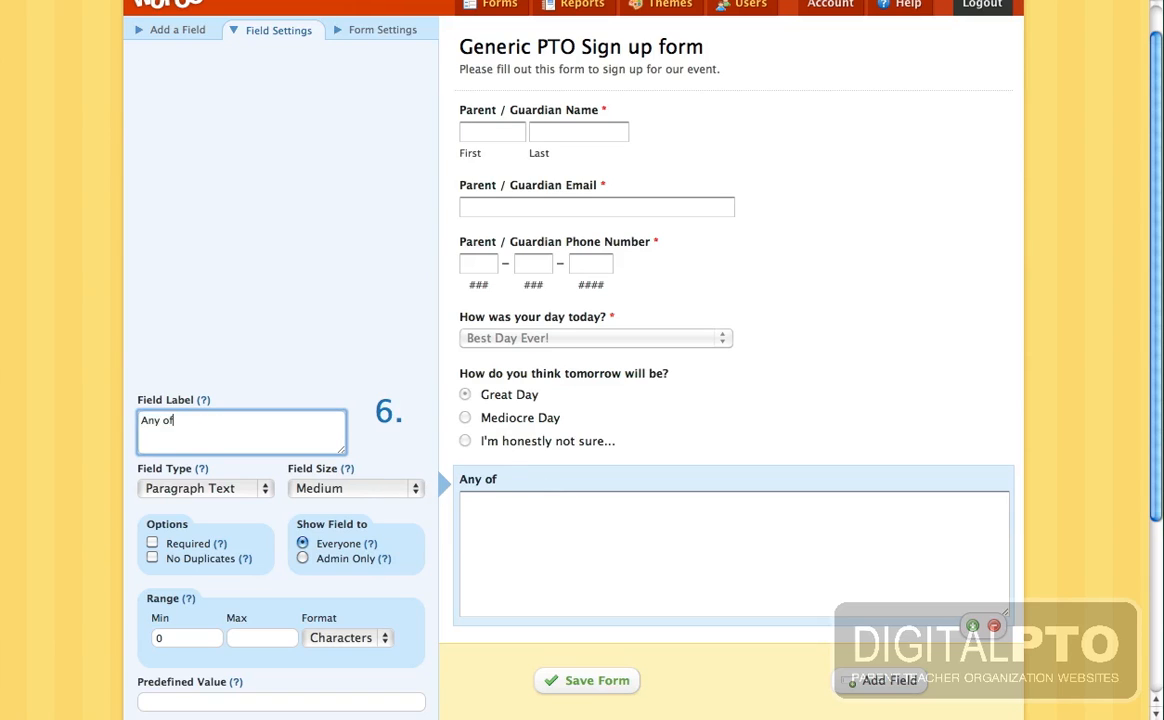
key("BackSpace")
key("BackSpace")
type("ther comments for us?")
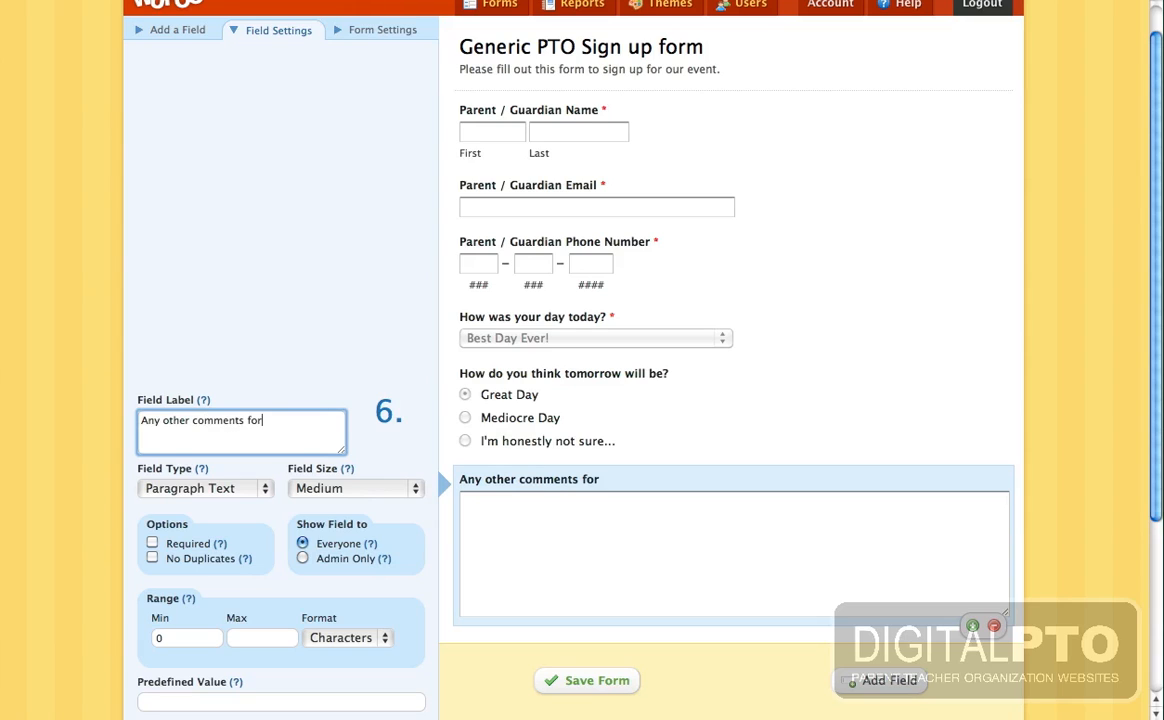
left_click(1097, 272)
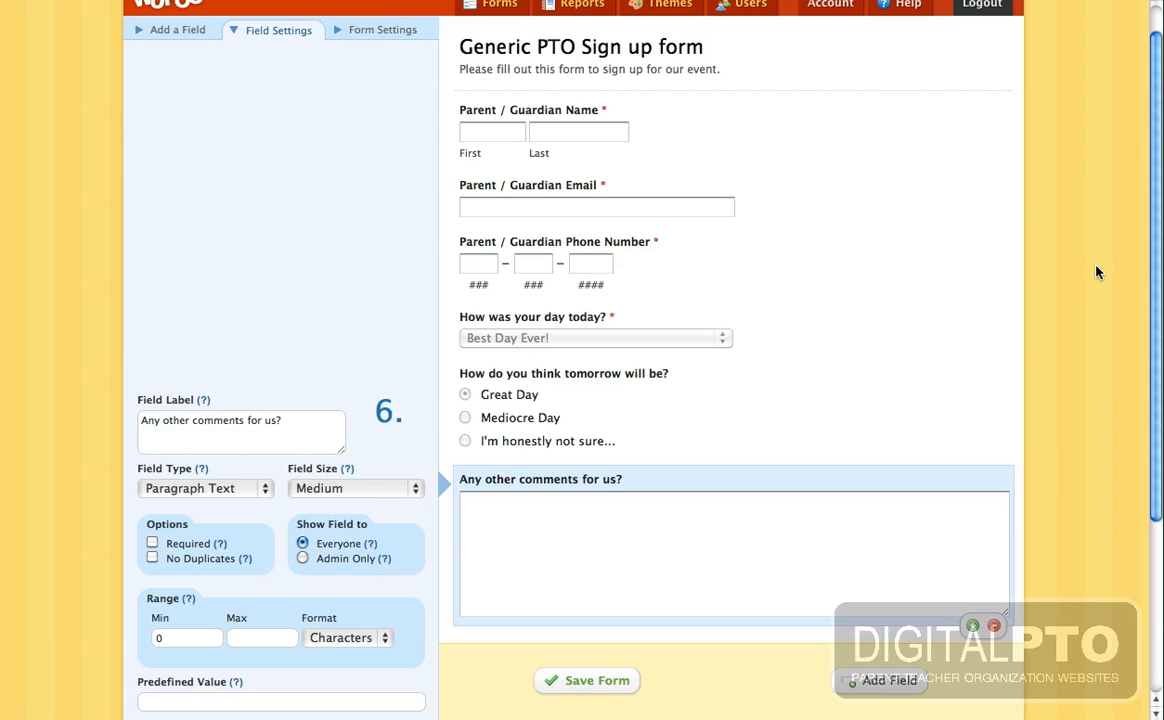
- Place a Checkboxes field below the Parent / Guardian Phone Number field, removing the copy added at the end
left_click(176, 30)
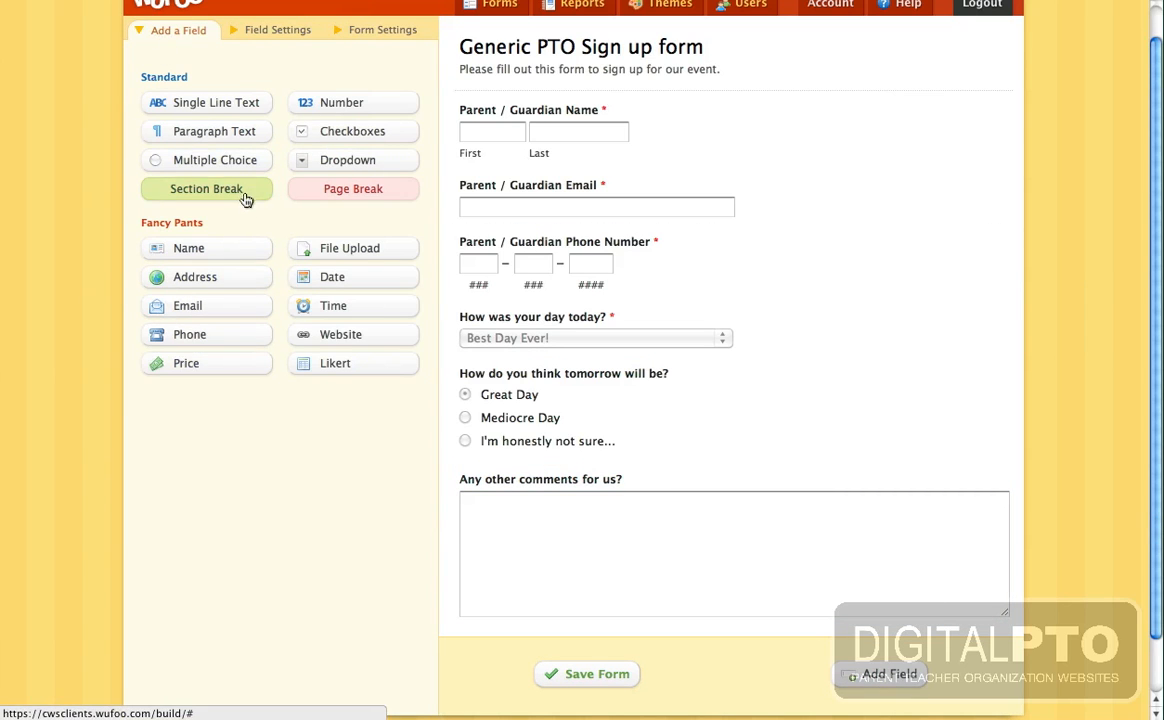
left_click(349, 134)
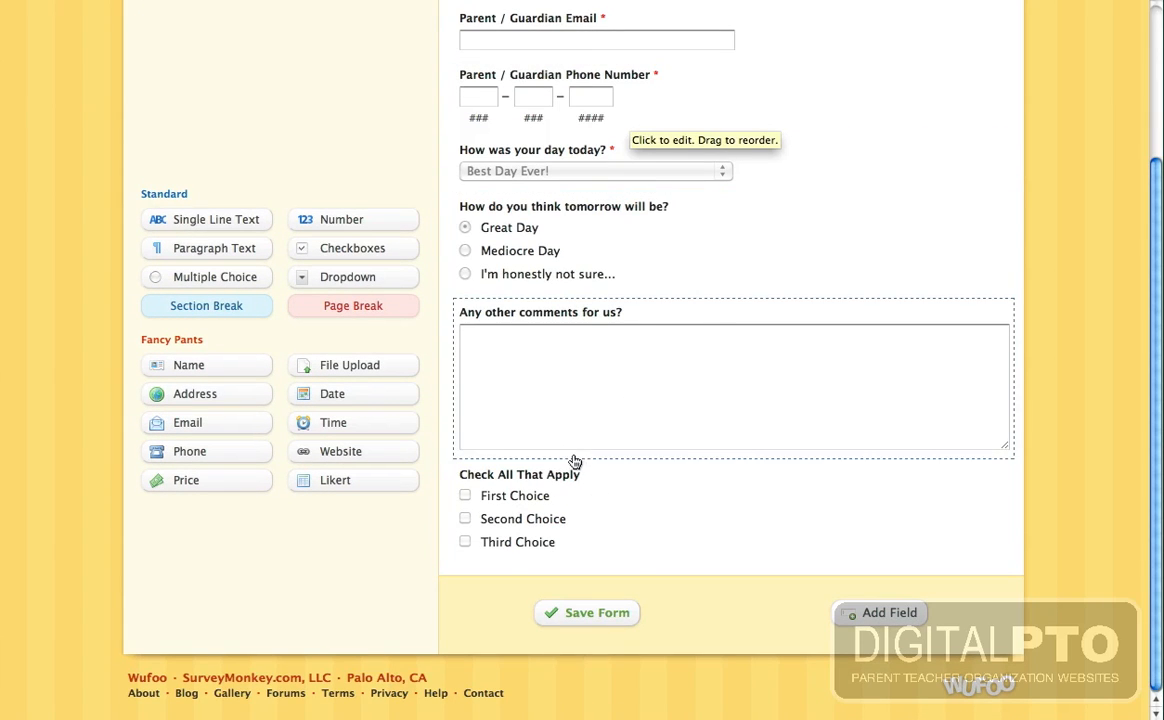
left_click(618, 501)
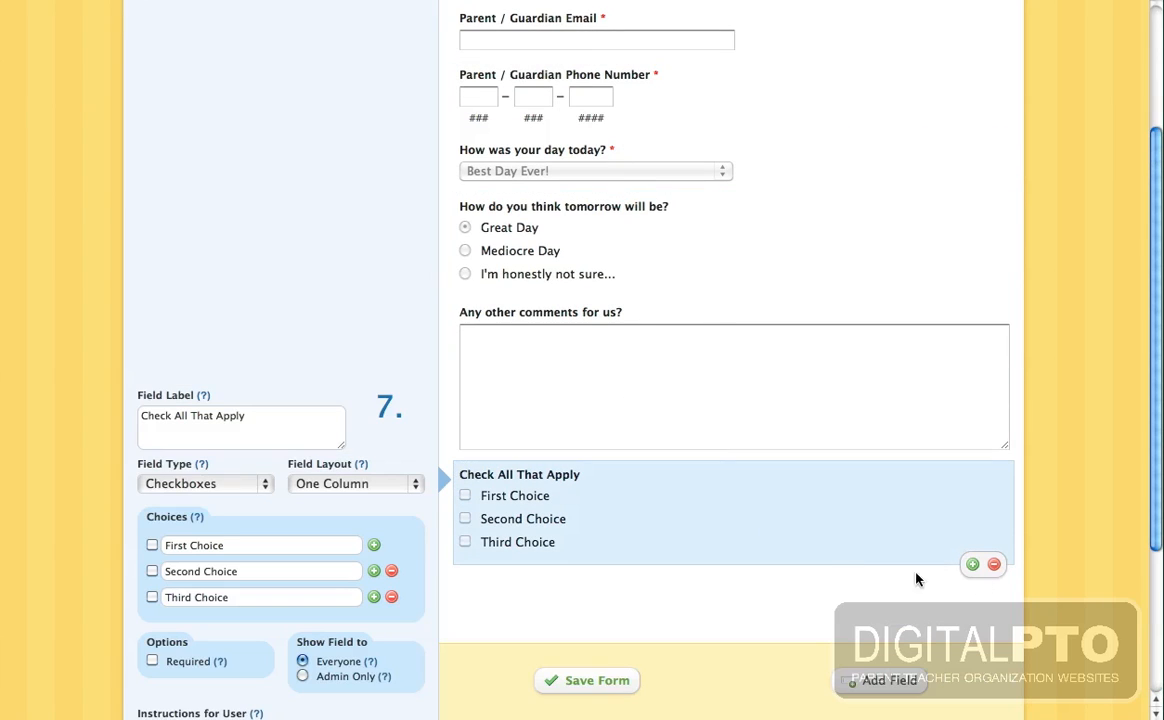
left_click(995, 566)
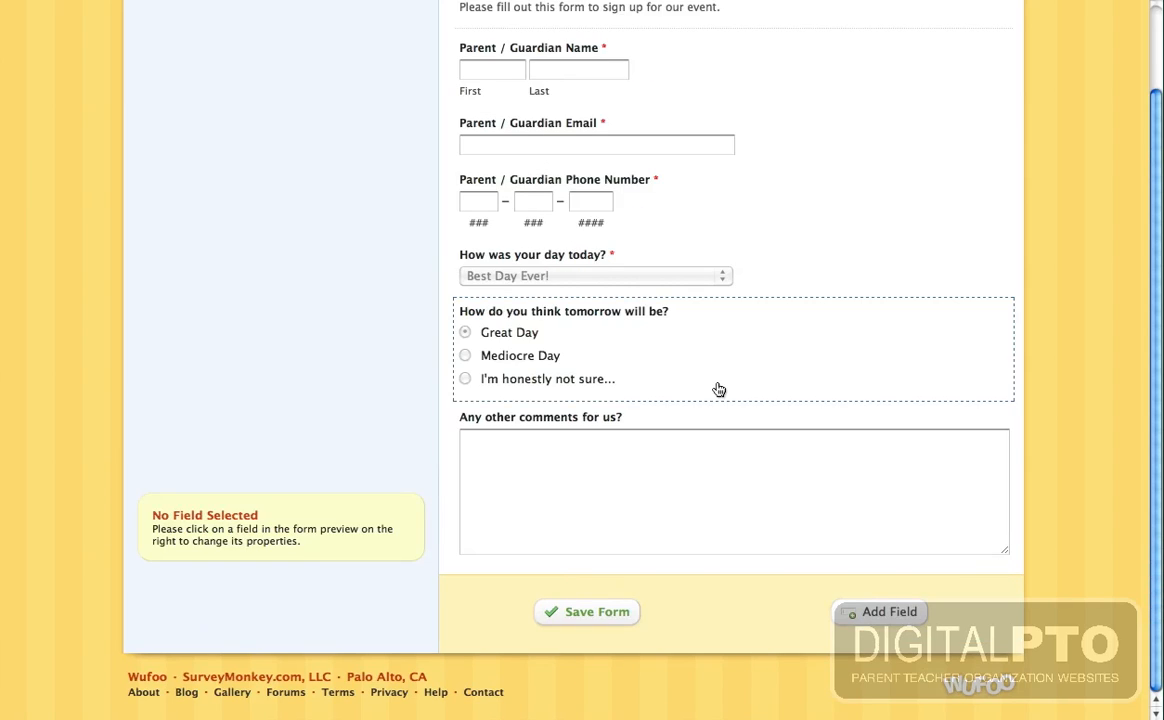
scroll(650, 350, "up", 3)
left_click(178, 67)
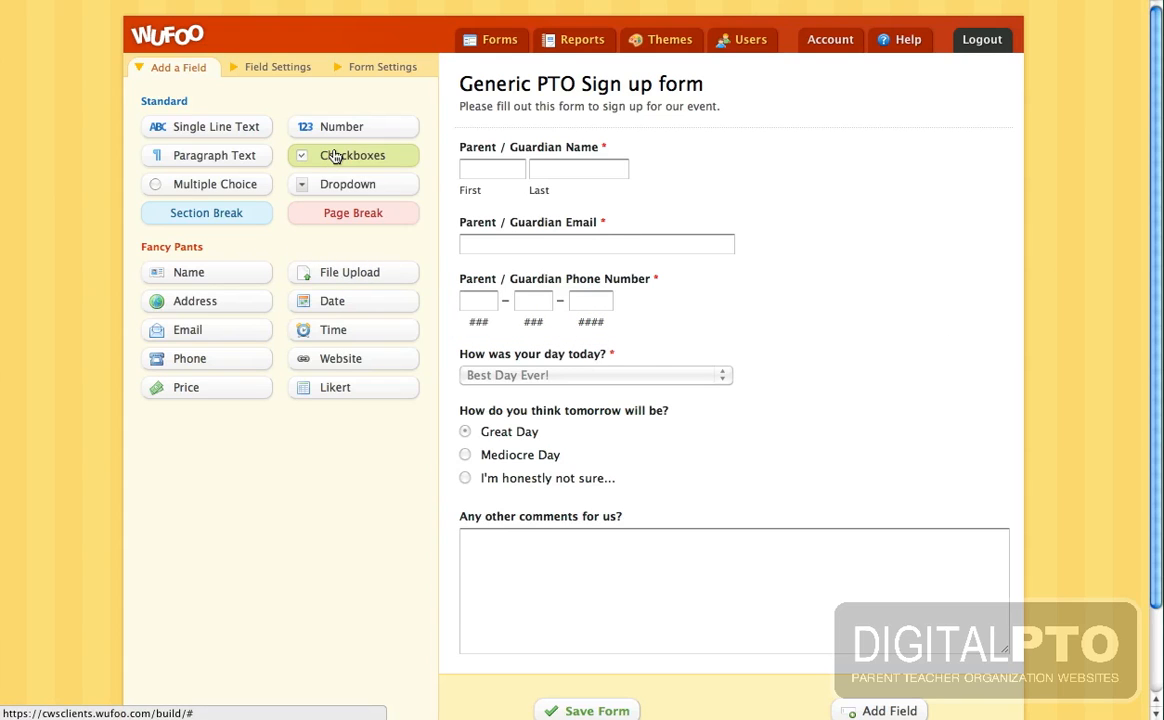
left_click_drag(336, 157, 501, 347)
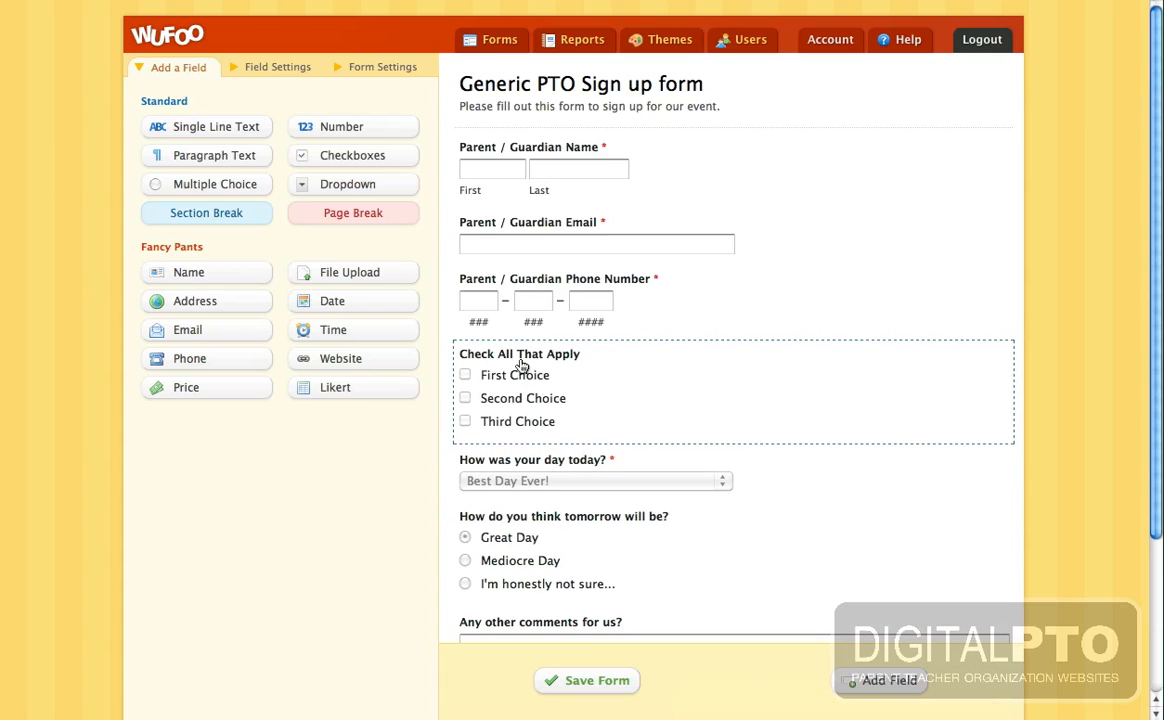
- Change the checkbox question's label to 'What's your favorite day(s) of the week? (multiple options are ok)'
left_click(521, 364)
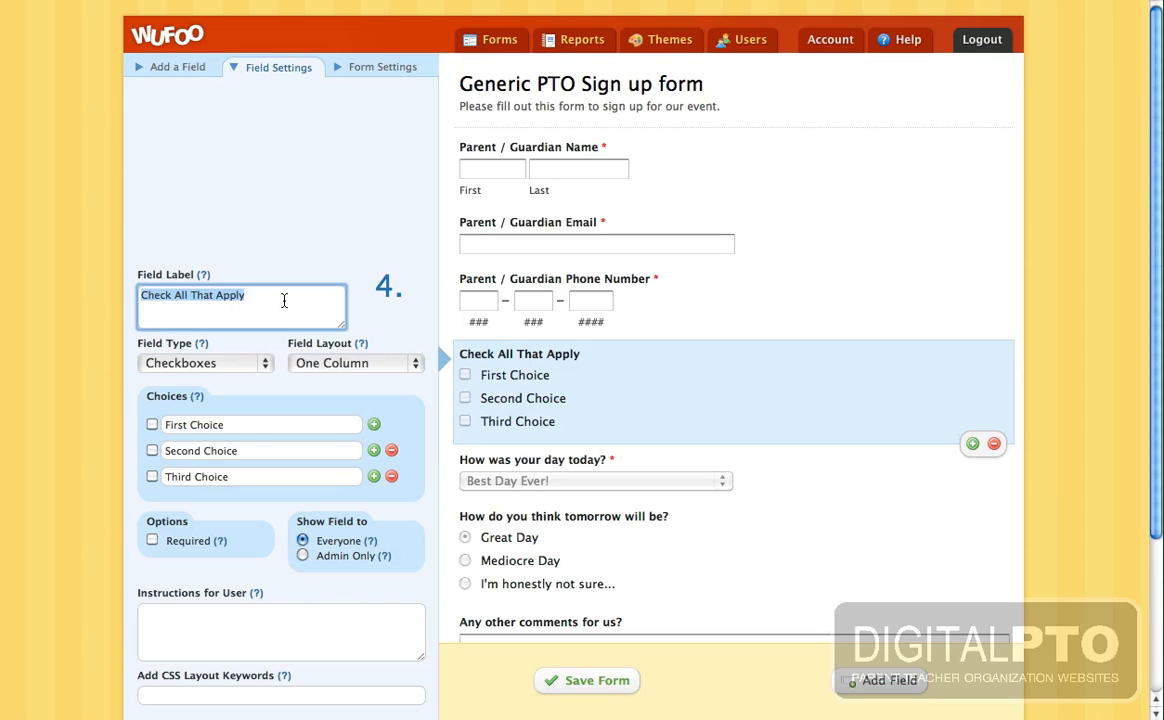
key("BackSpace")
type("W")
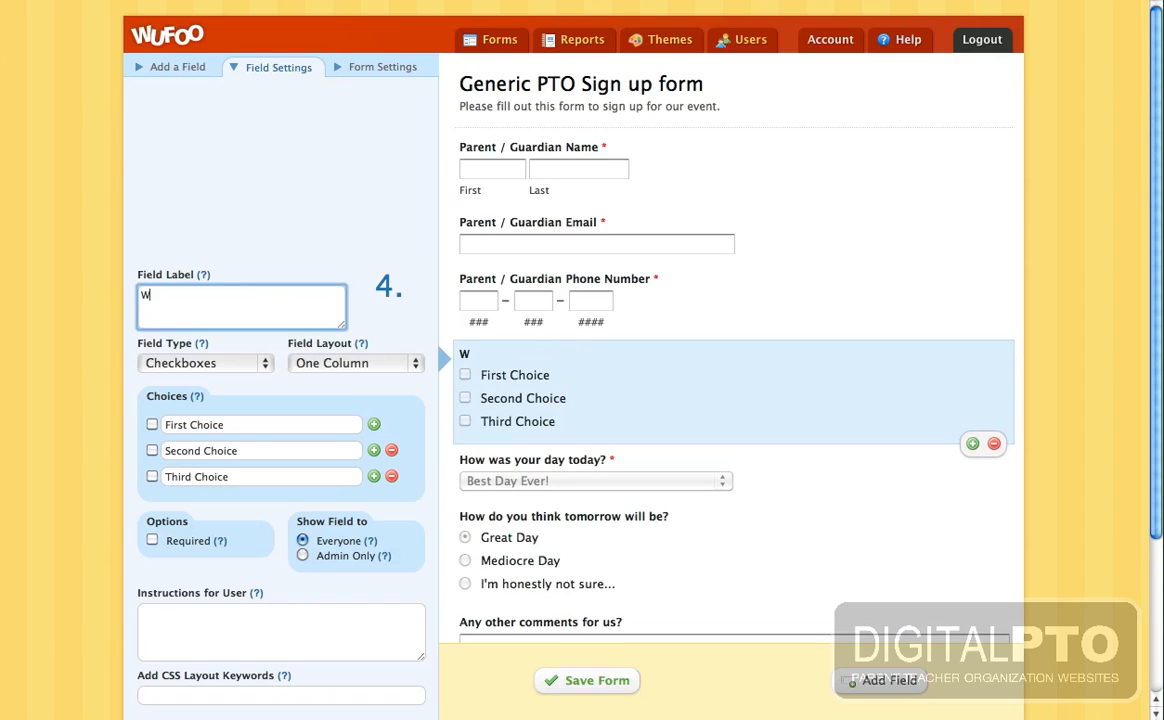
type("hat's your favor")
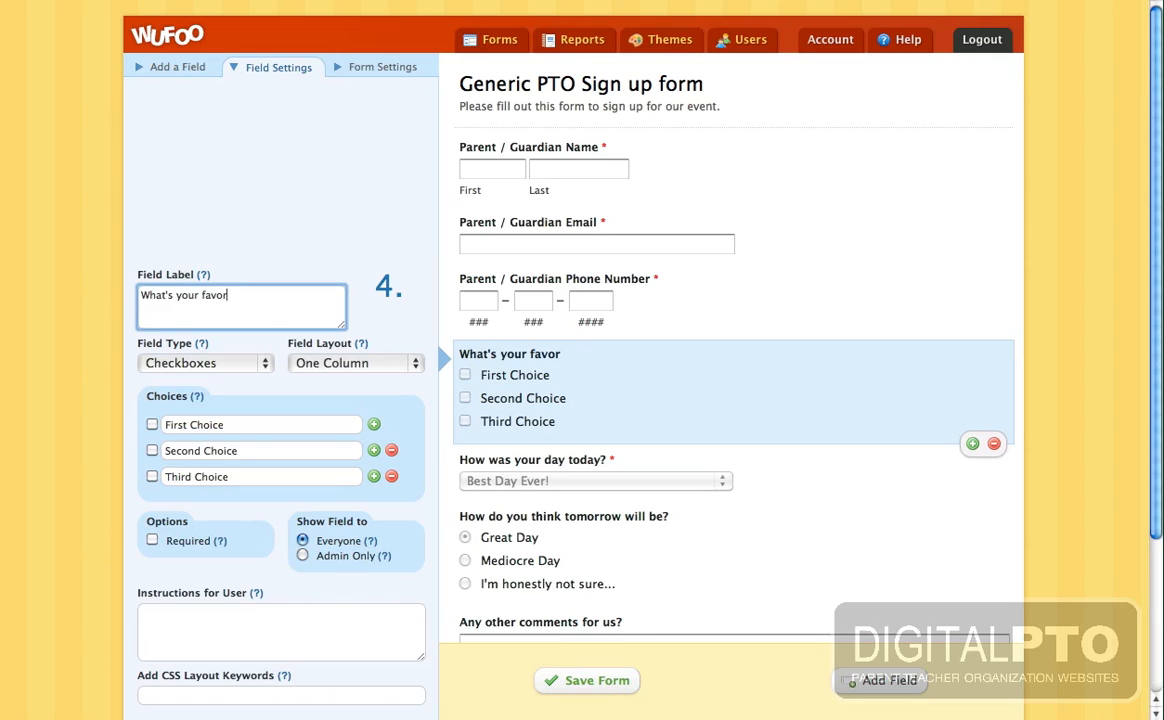
type("ite day(s) of the week")
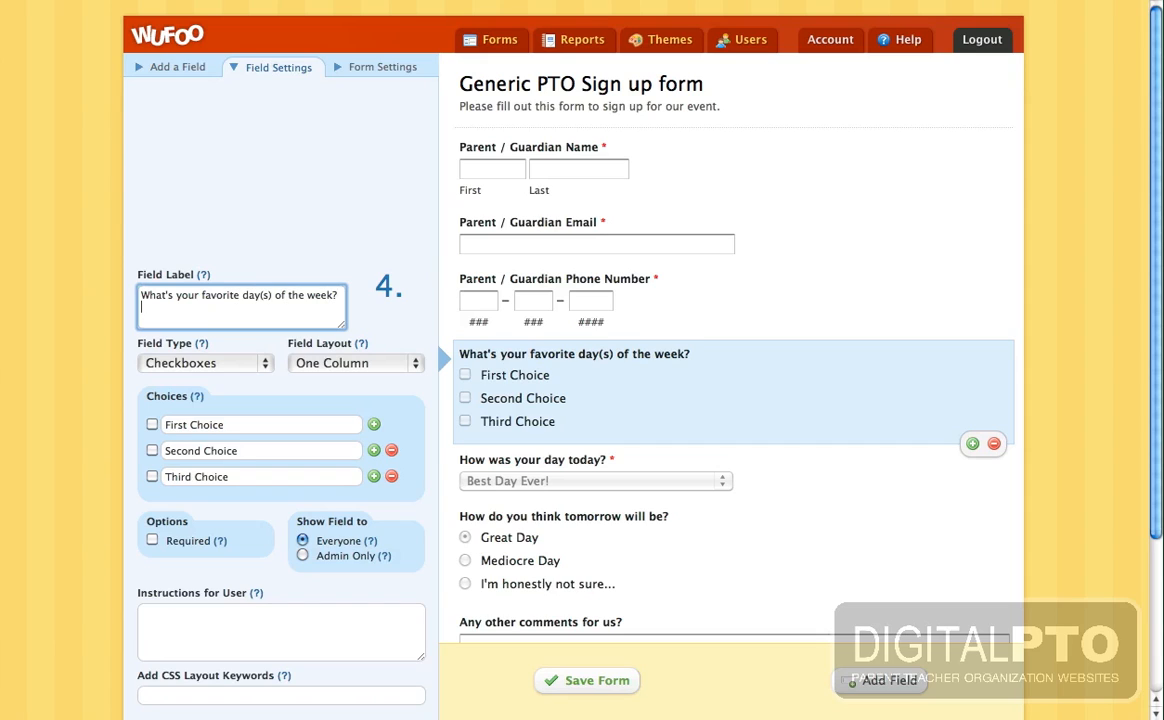
type("? (multiple ")
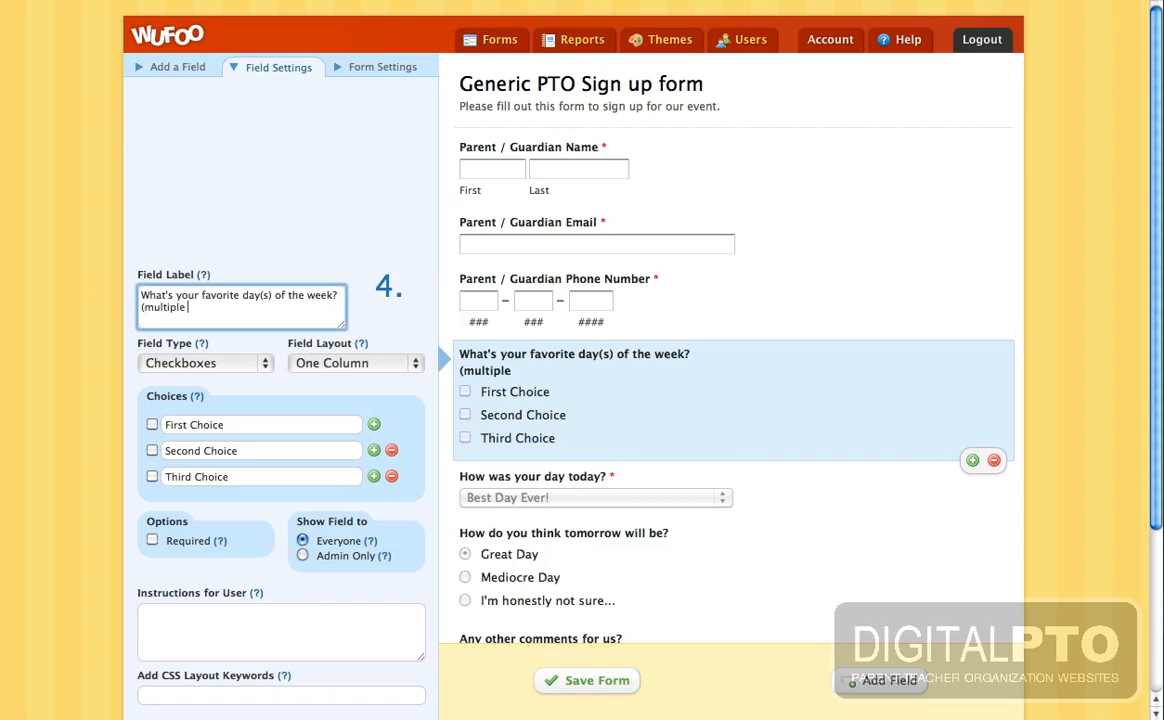
type("options are ok")
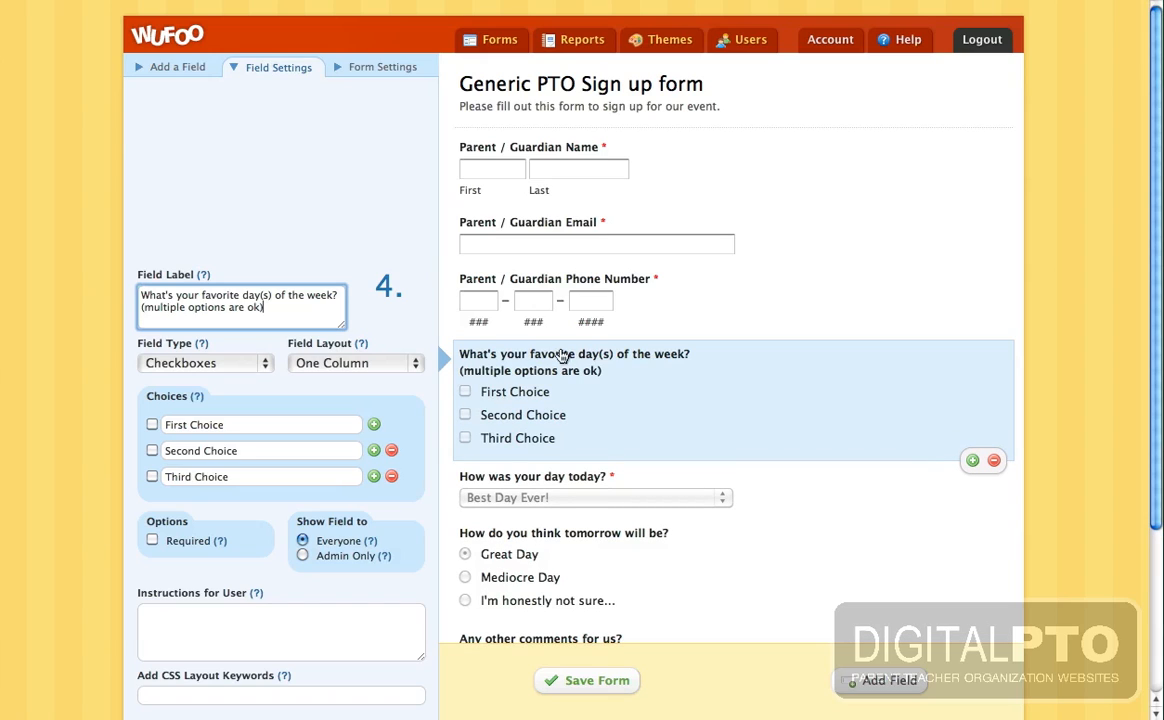
- Rename the first three choices to Sun, Mon and Tues
left_click(256, 425)
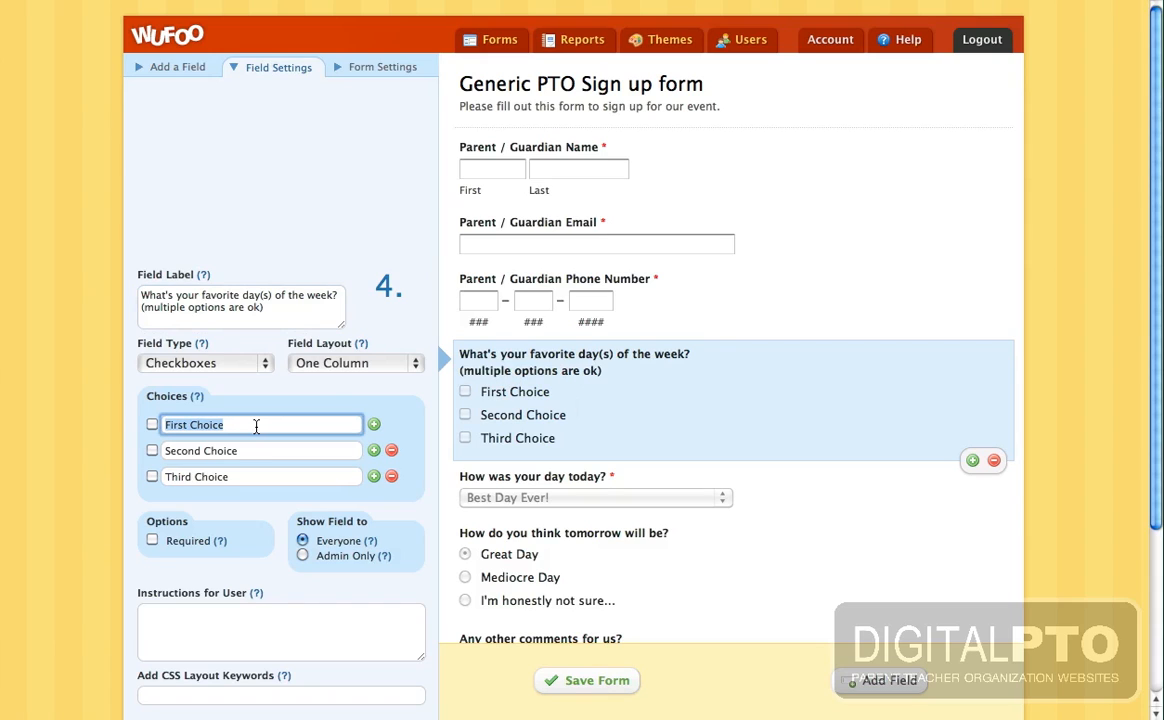
type("Sun")
key("Tab")
type("M")
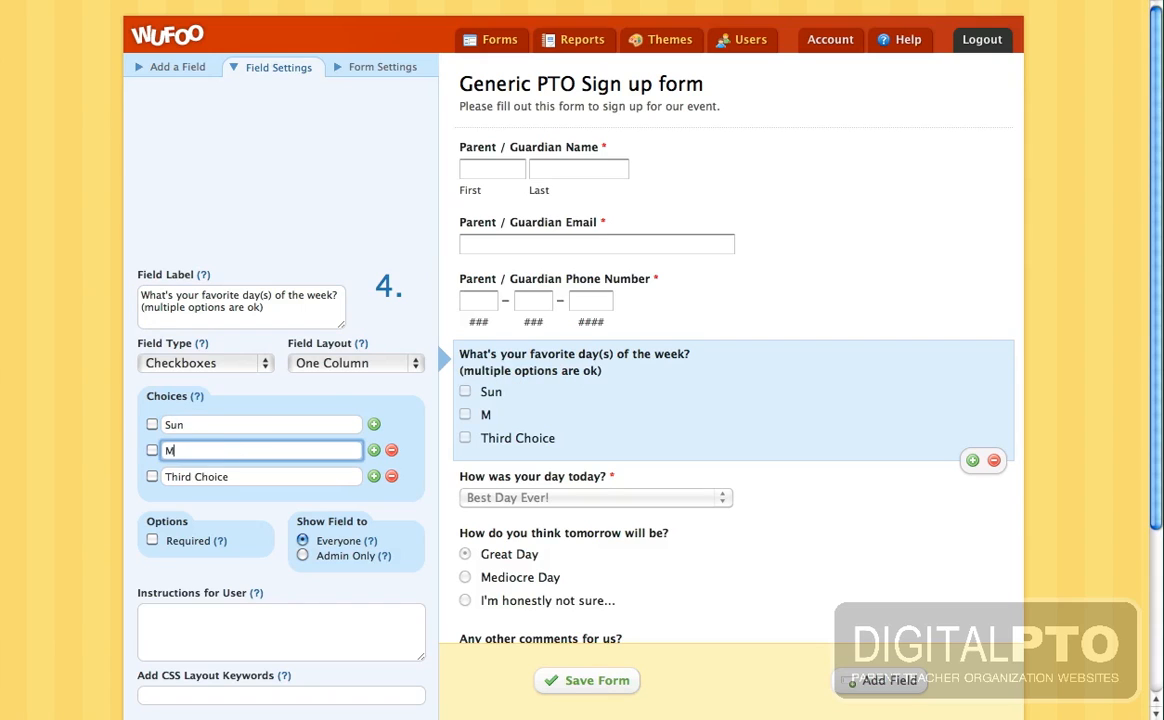
type("on")
key("Tab")
key("Tab")
type("Tues")
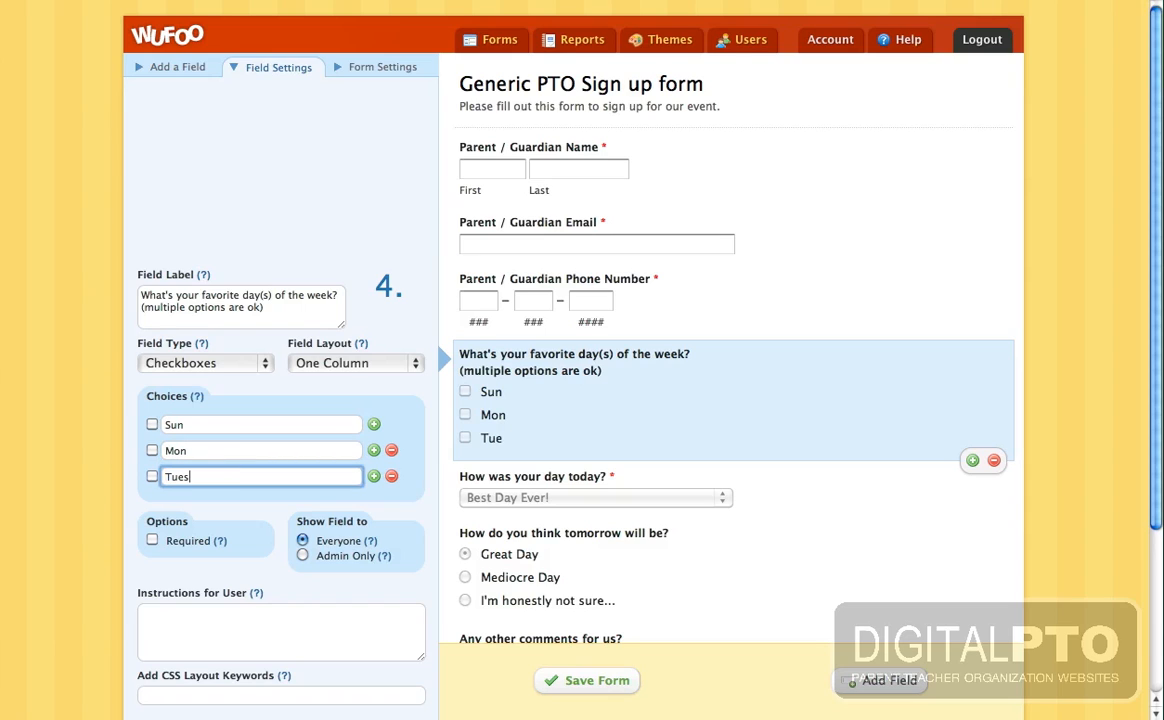
- Add four more choices and fill them with Wed, Thurs, Fr and Sat
left_click(373, 476)
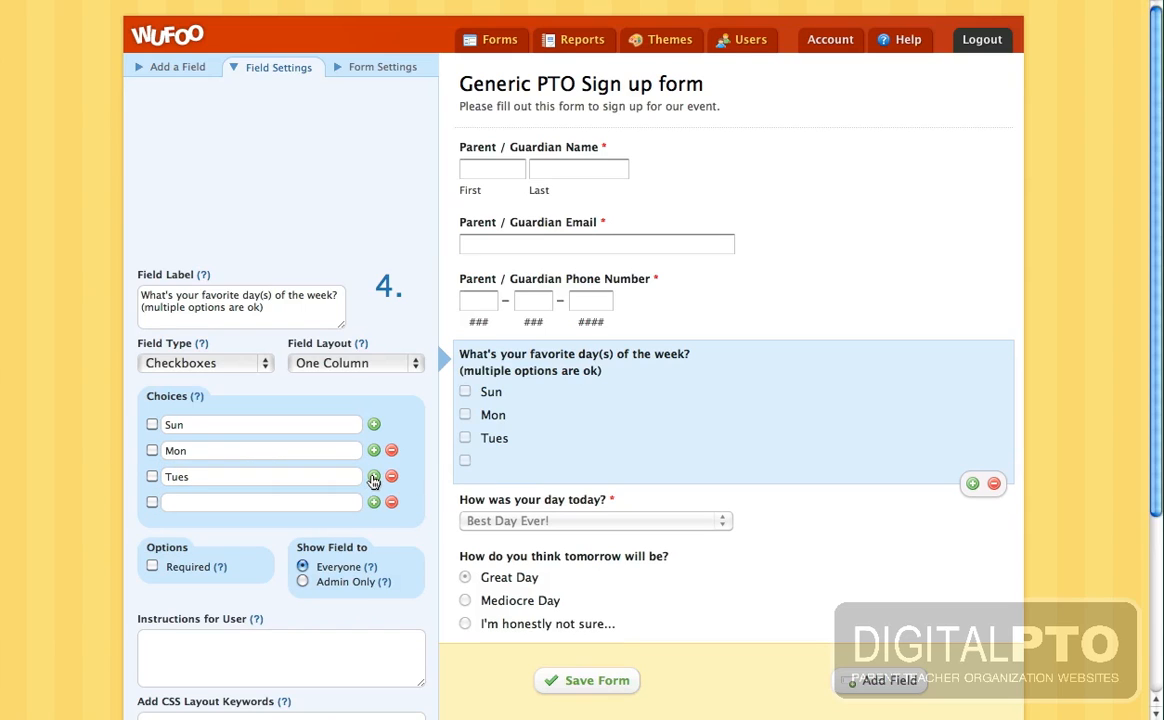
left_click(373, 503)
left_click(373, 529)
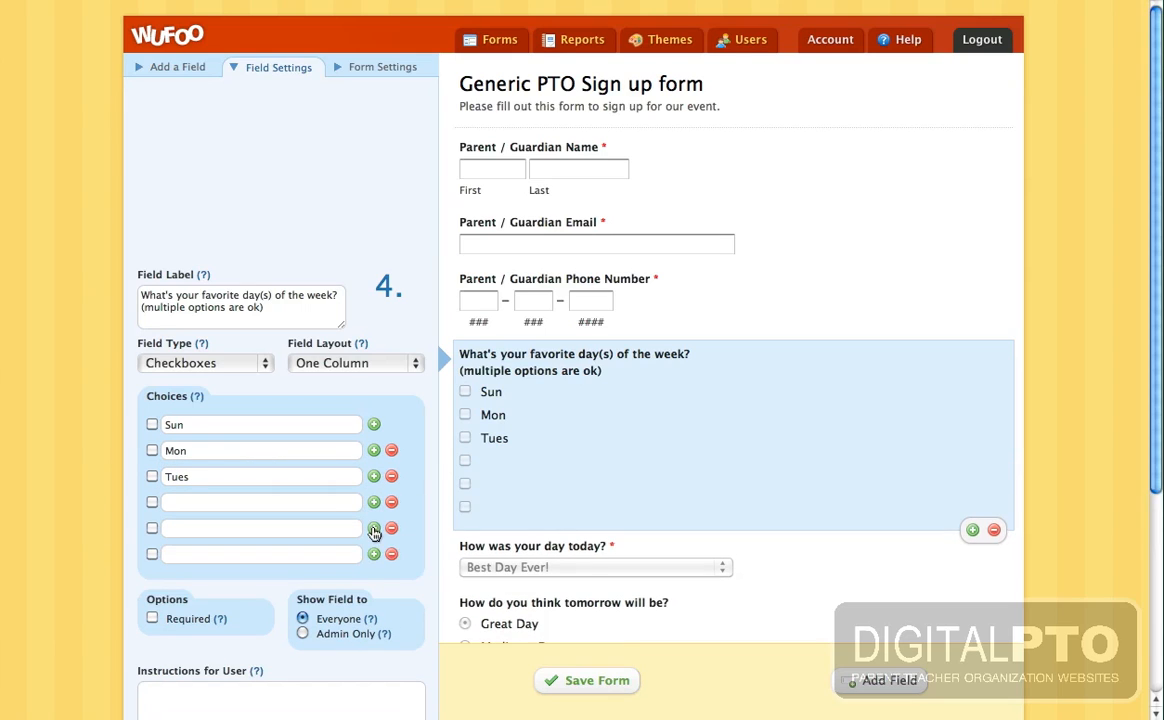
left_click(373, 555)
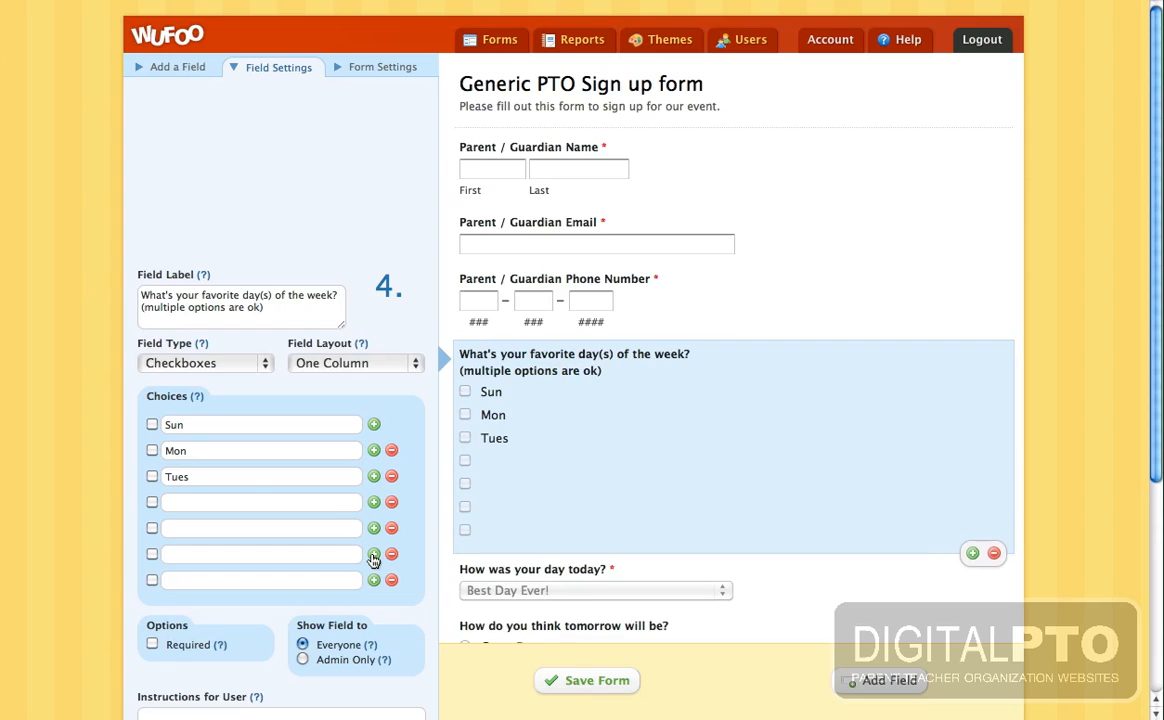
left_click(225, 502)
type("Wed")
key("Tab")
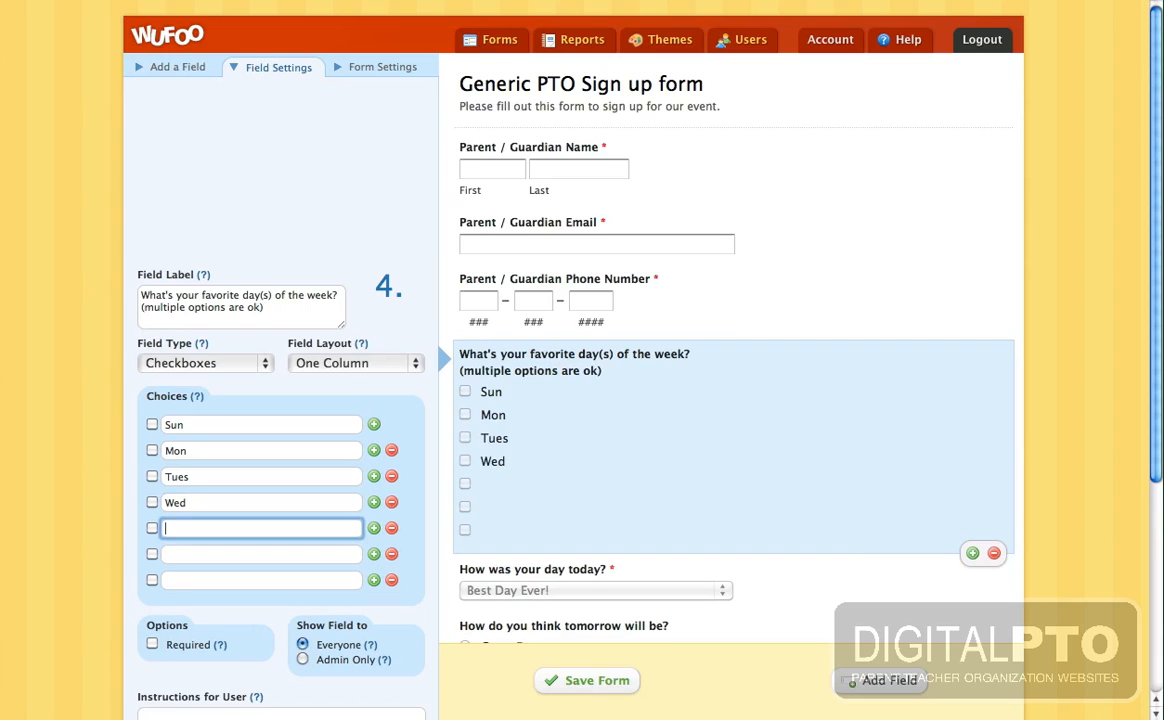
type("Thurs")
key("Tab")
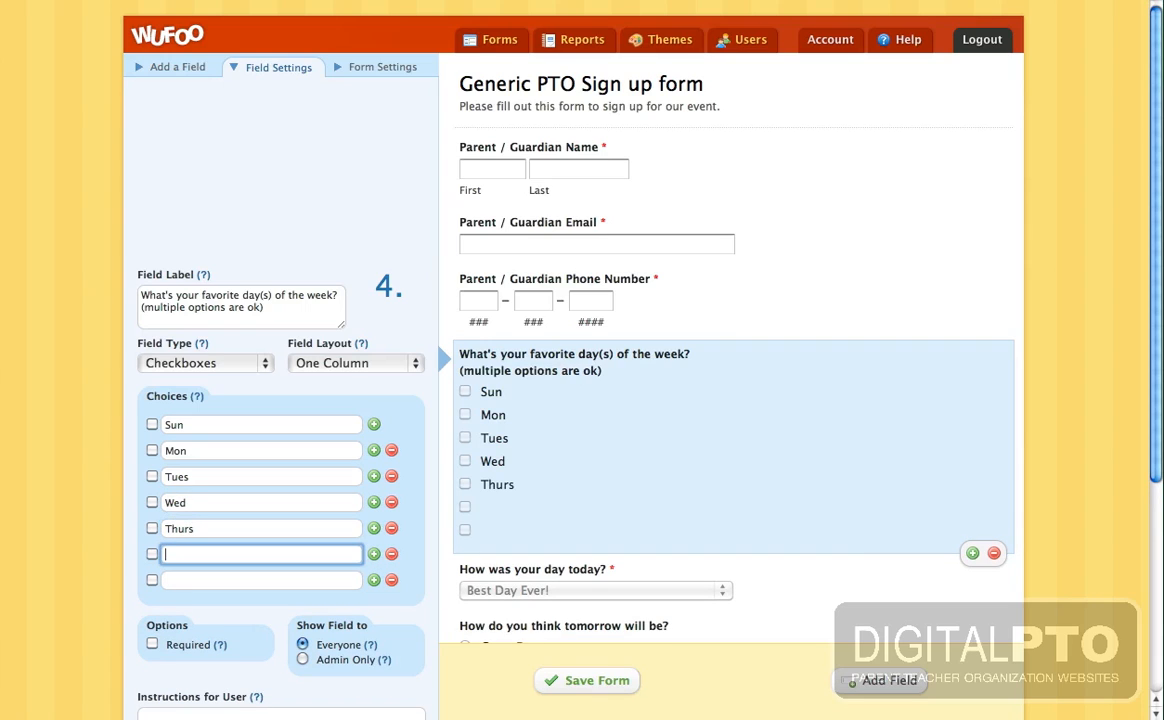
type("Fri")
key("Tab")
type("S")
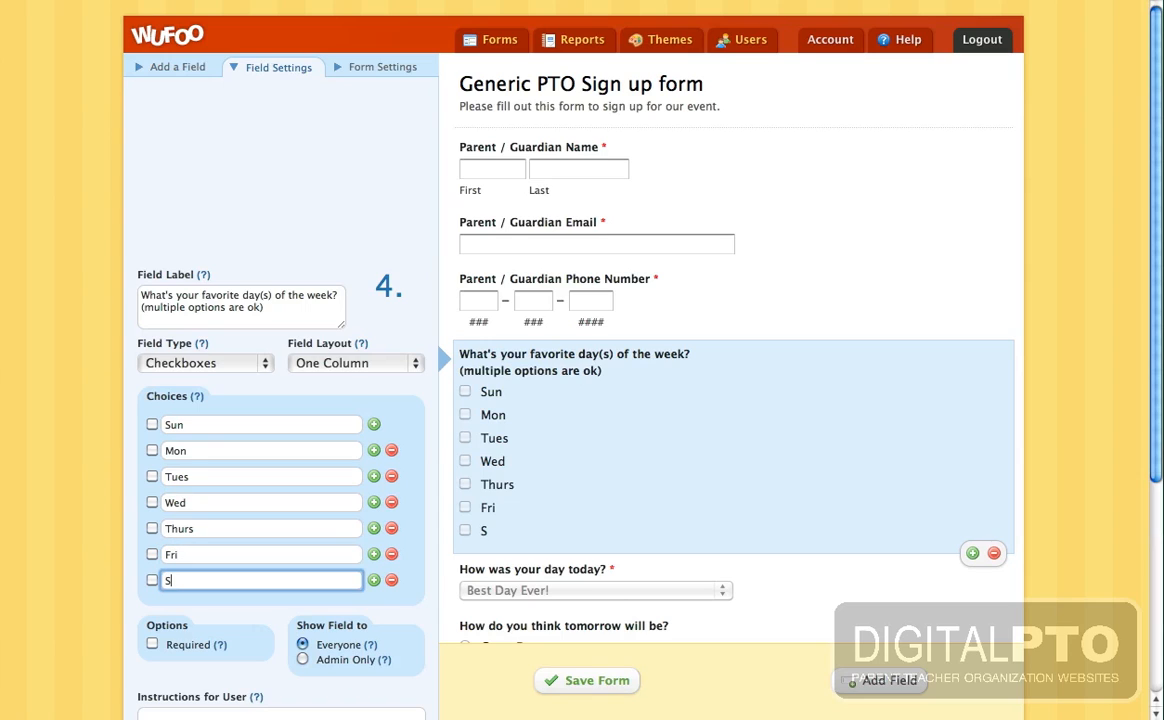
type("at")
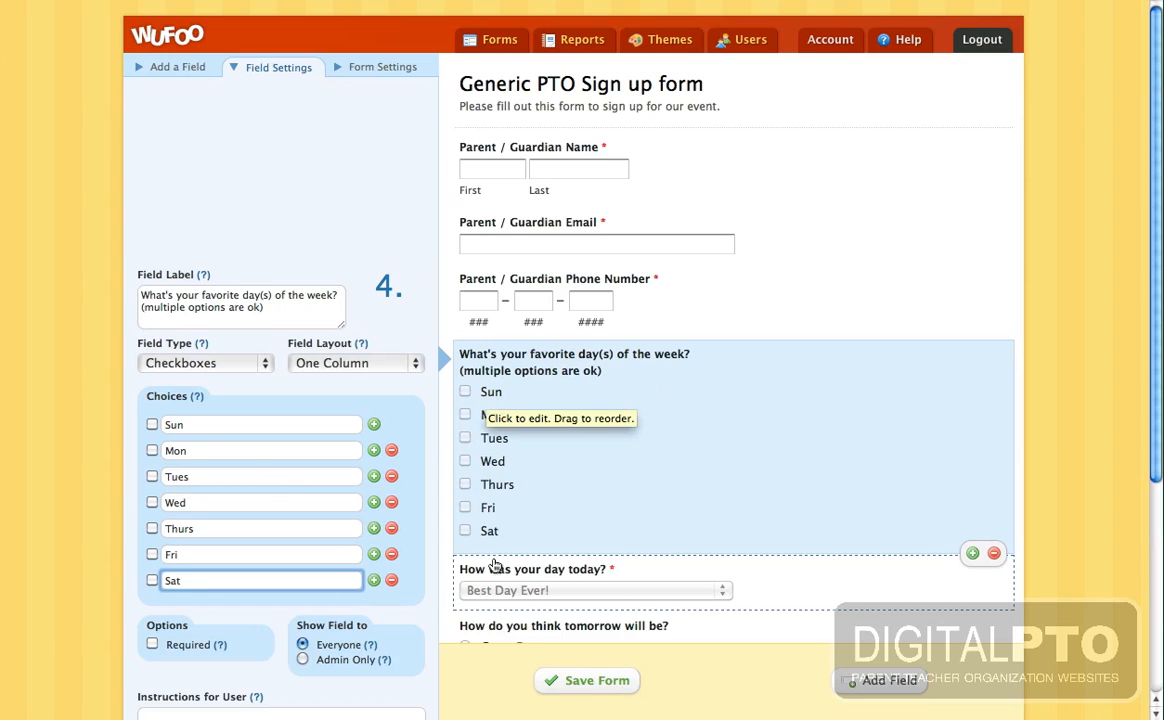
- Set the day choices' Field Layout to Side by Side, showing them in one row
scroll(428, 434, "down", 3)
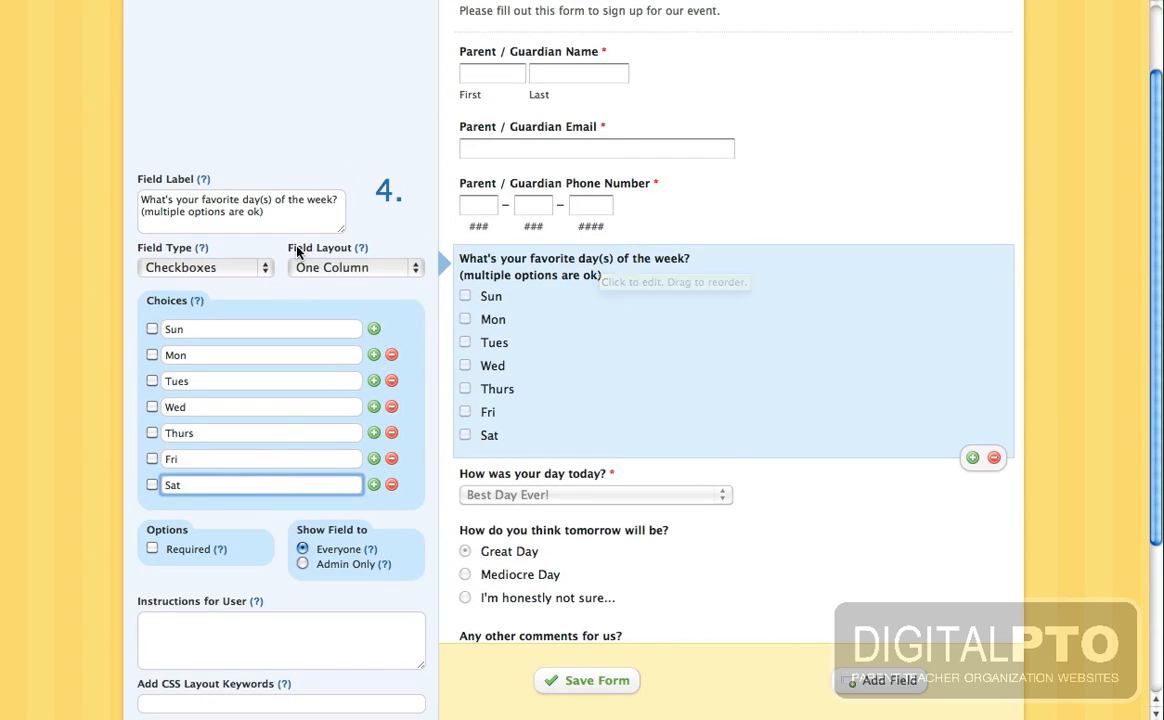
left_click(341, 270)
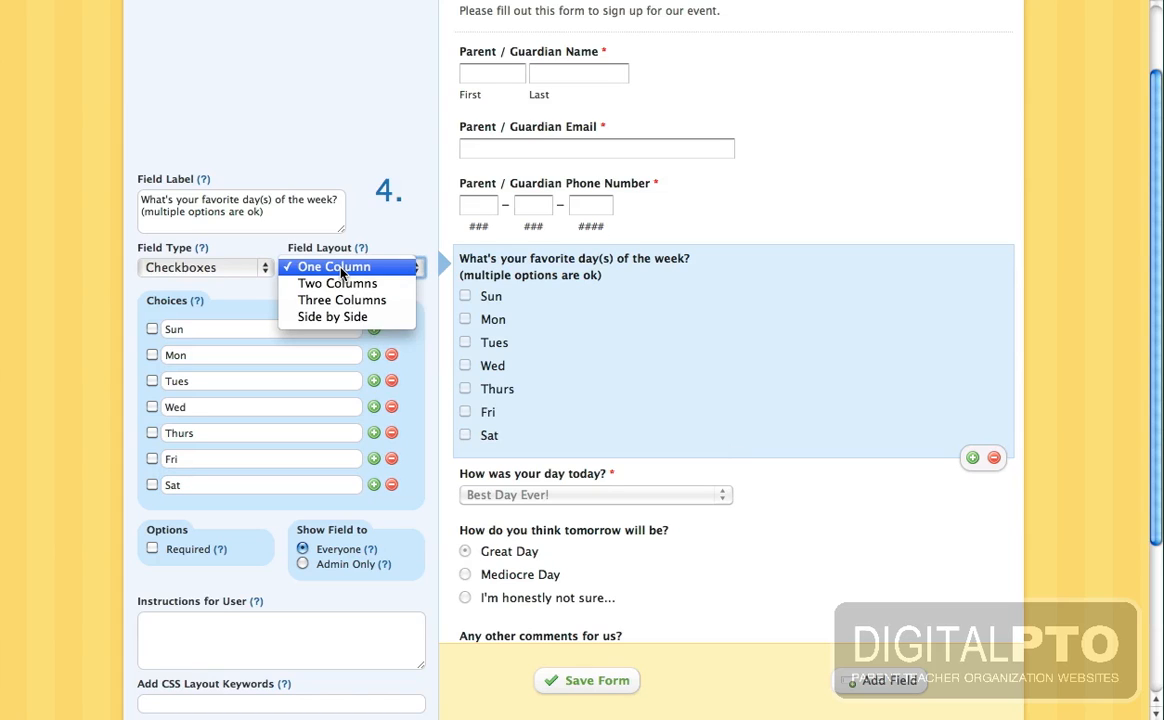
left_click(339, 285)
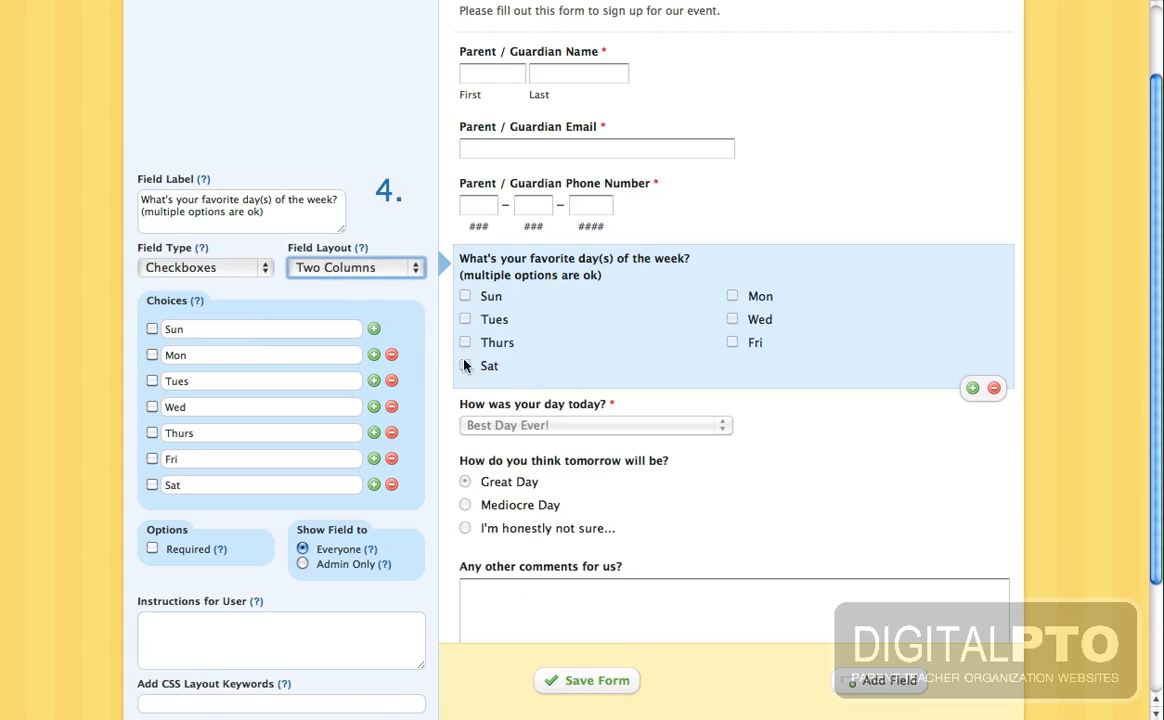
left_click(385, 266)
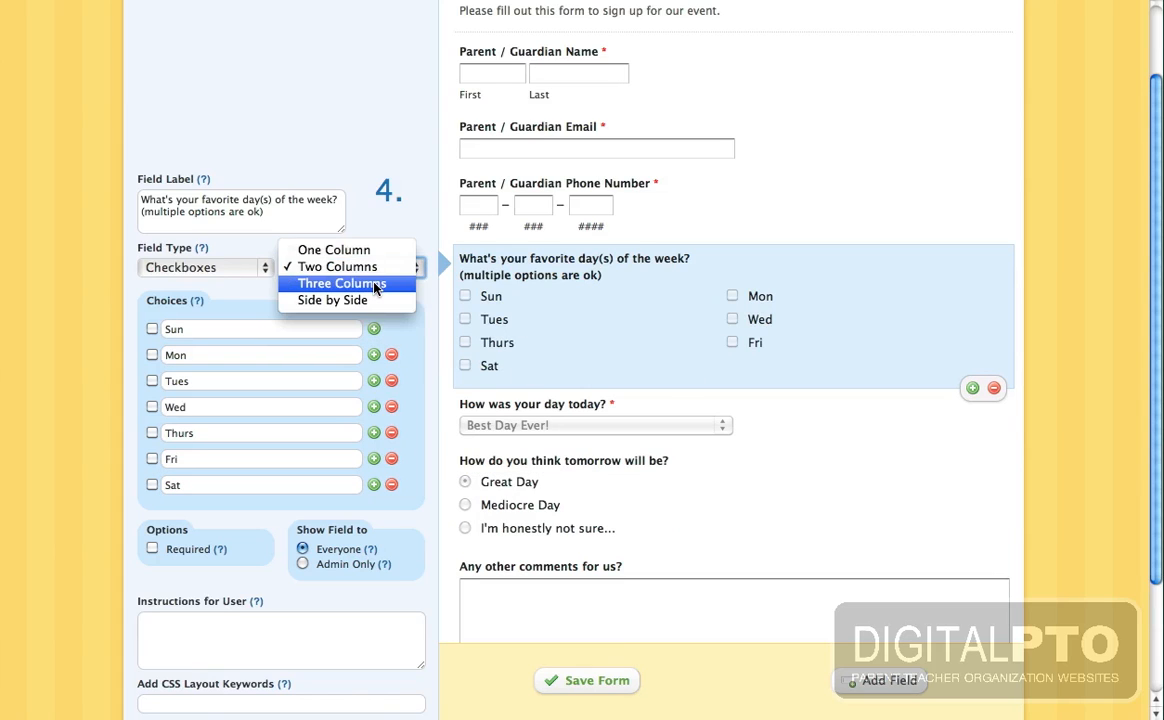
left_click(377, 287)
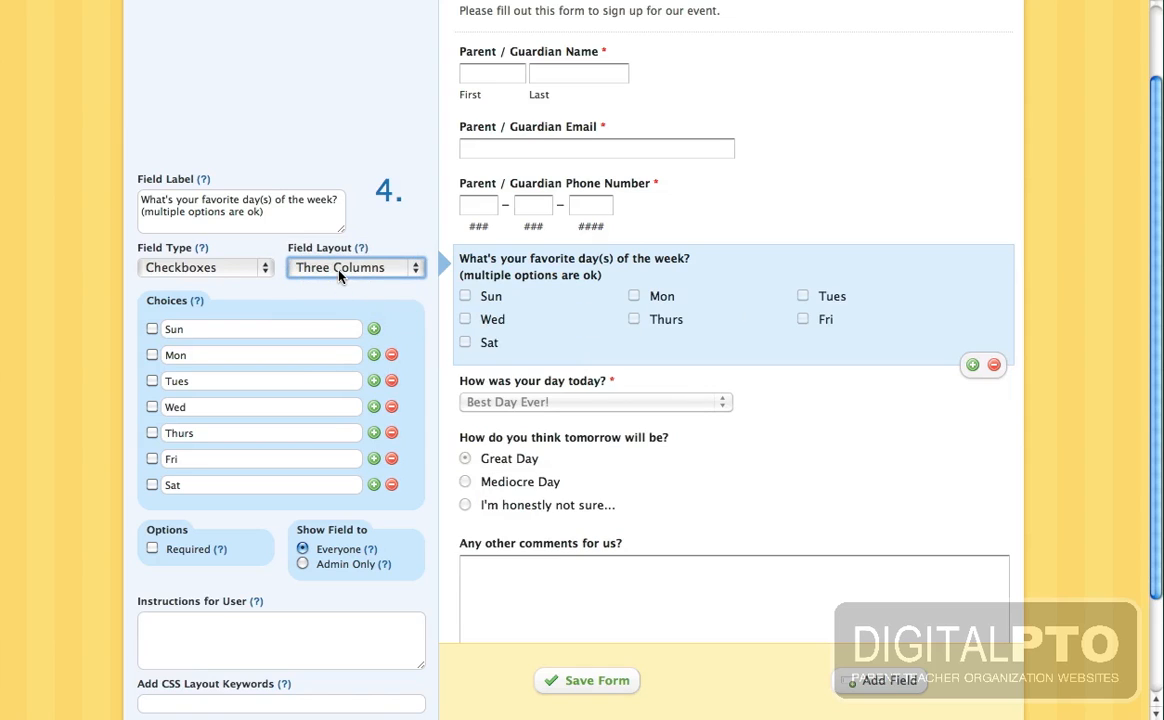
left_click(339, 270)
left_click(330, 284)
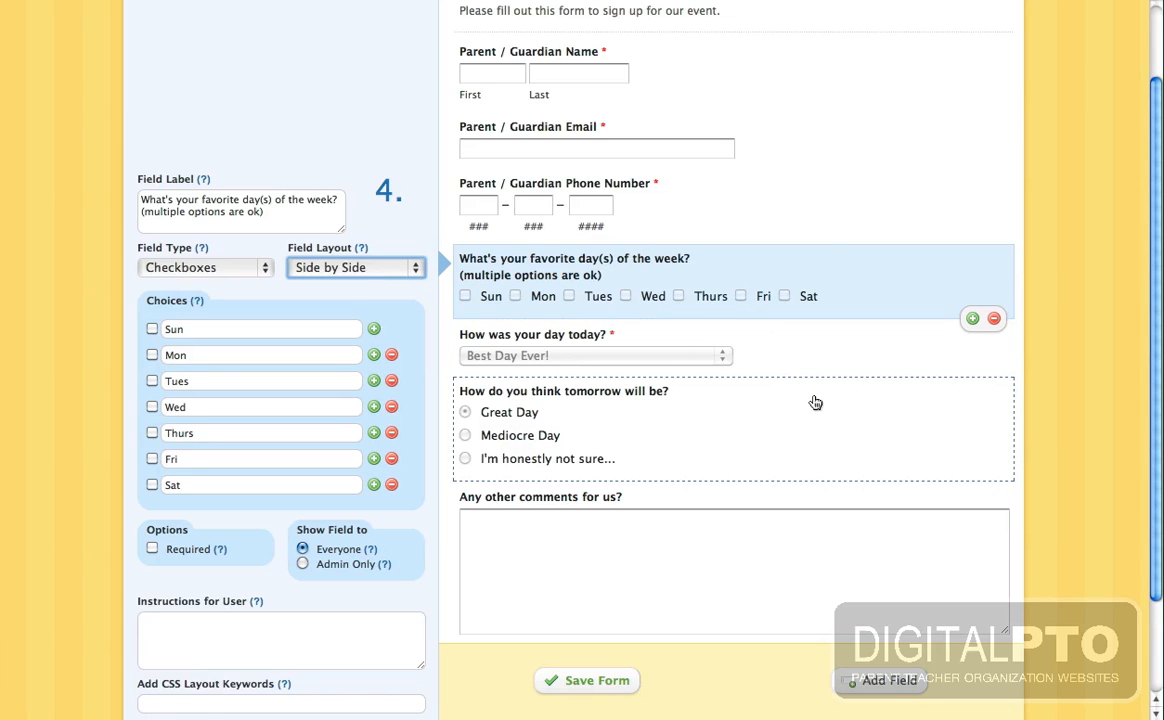
scroll(833, 248, "up", 2)
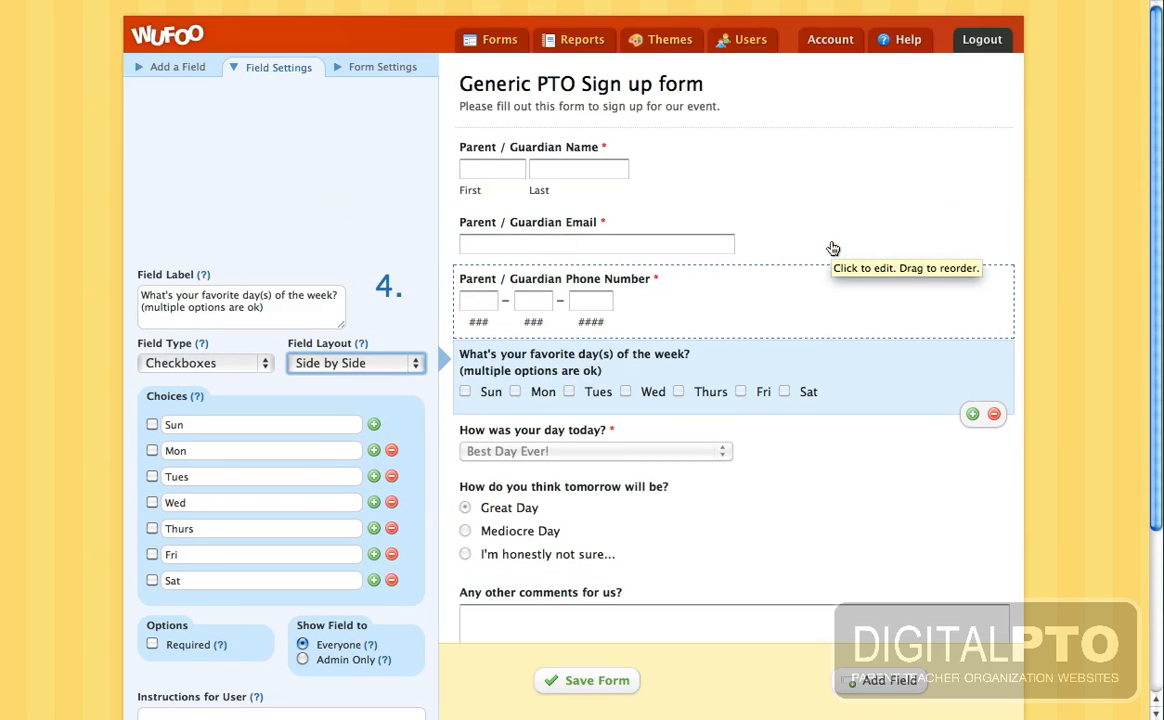
scroll(833, 248, "down", 4)
scroll(833, 248, "up", 4)
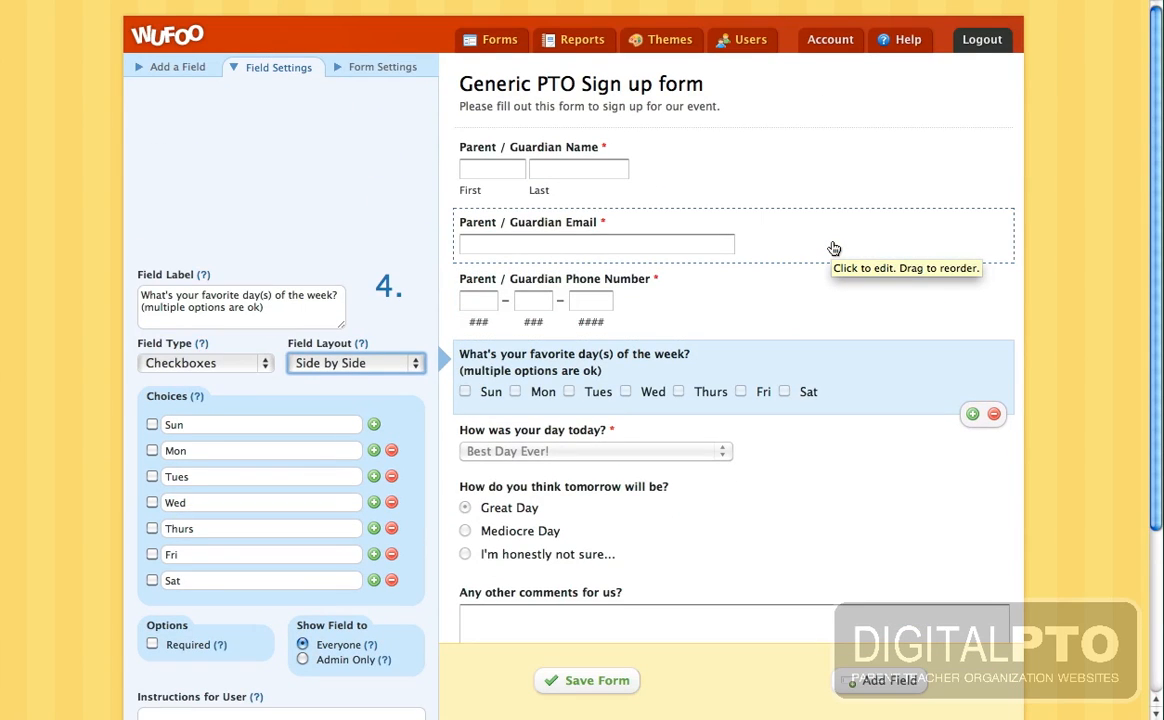
left_click(360, 68)
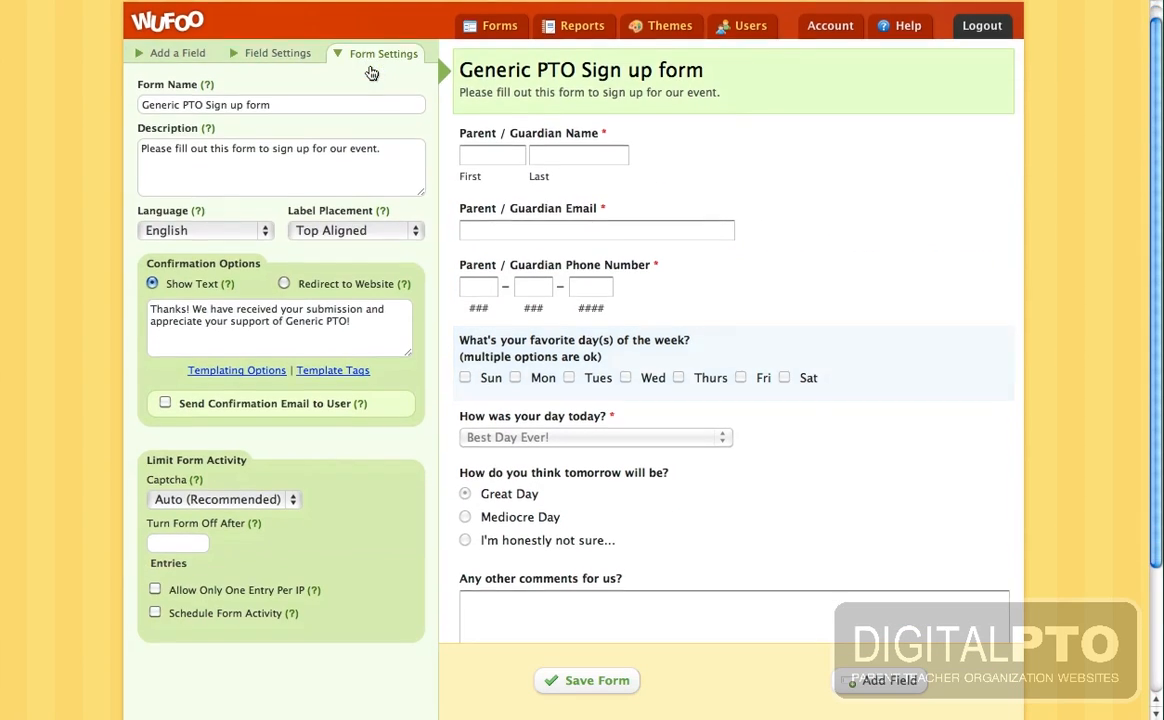
scroll(246, 114, "down", 3)
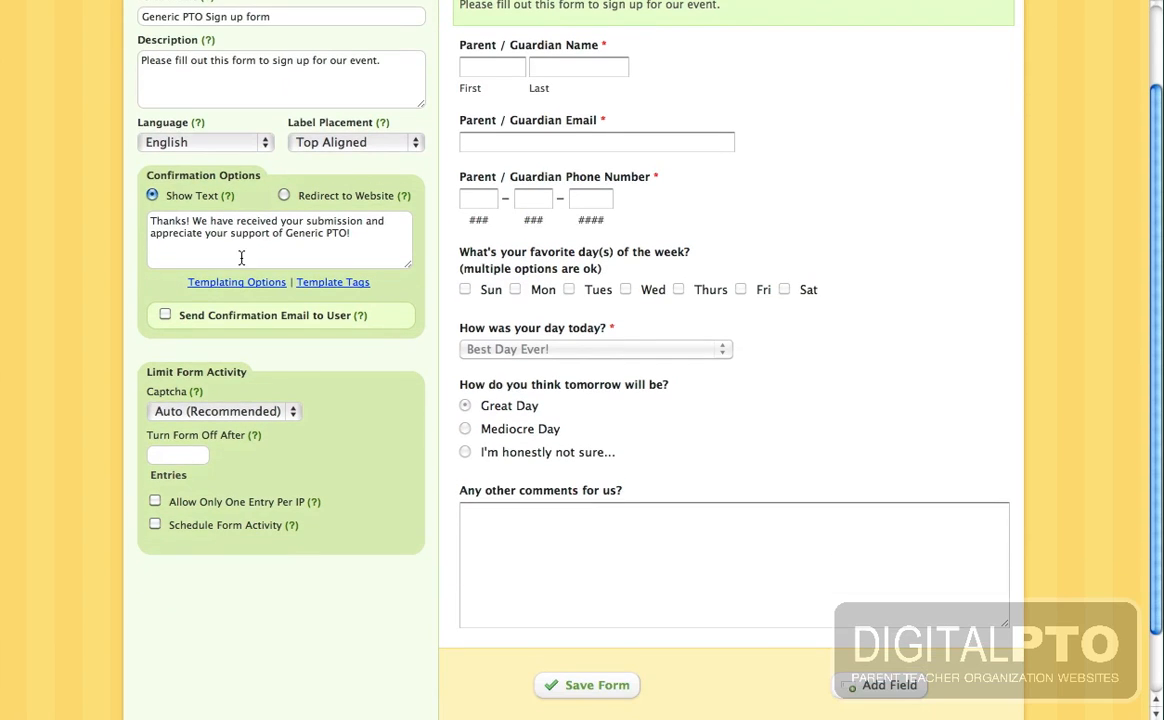
left_click(165, 315)
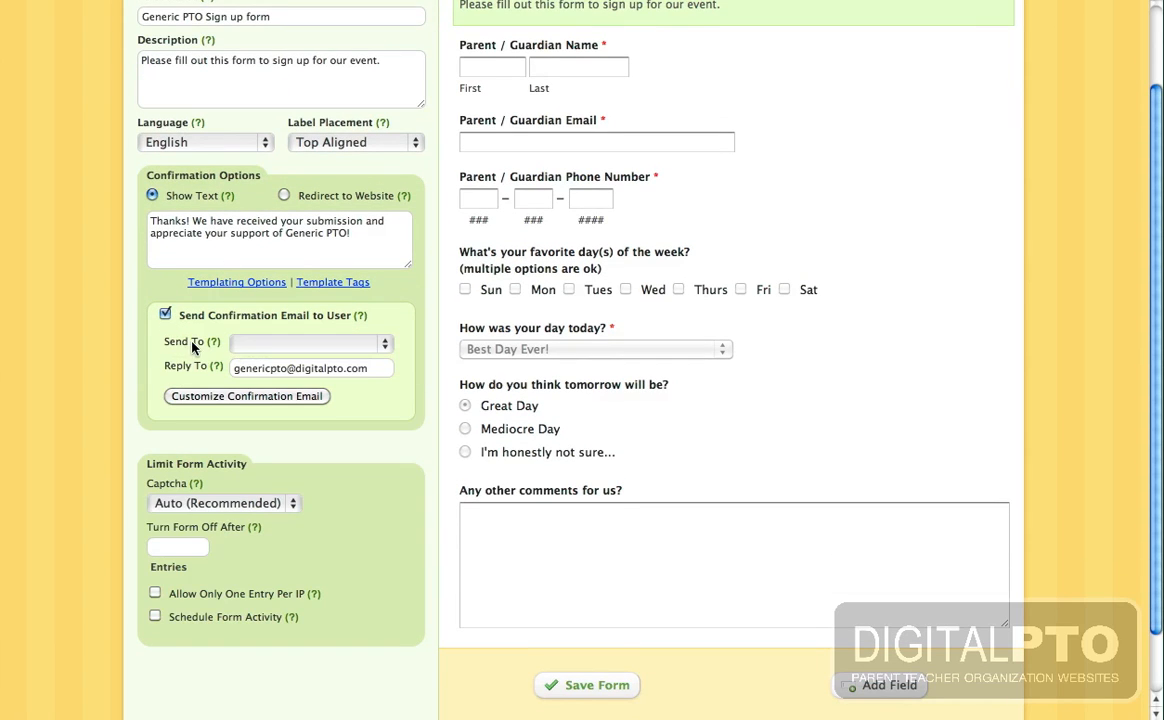
left_click(275, 343)
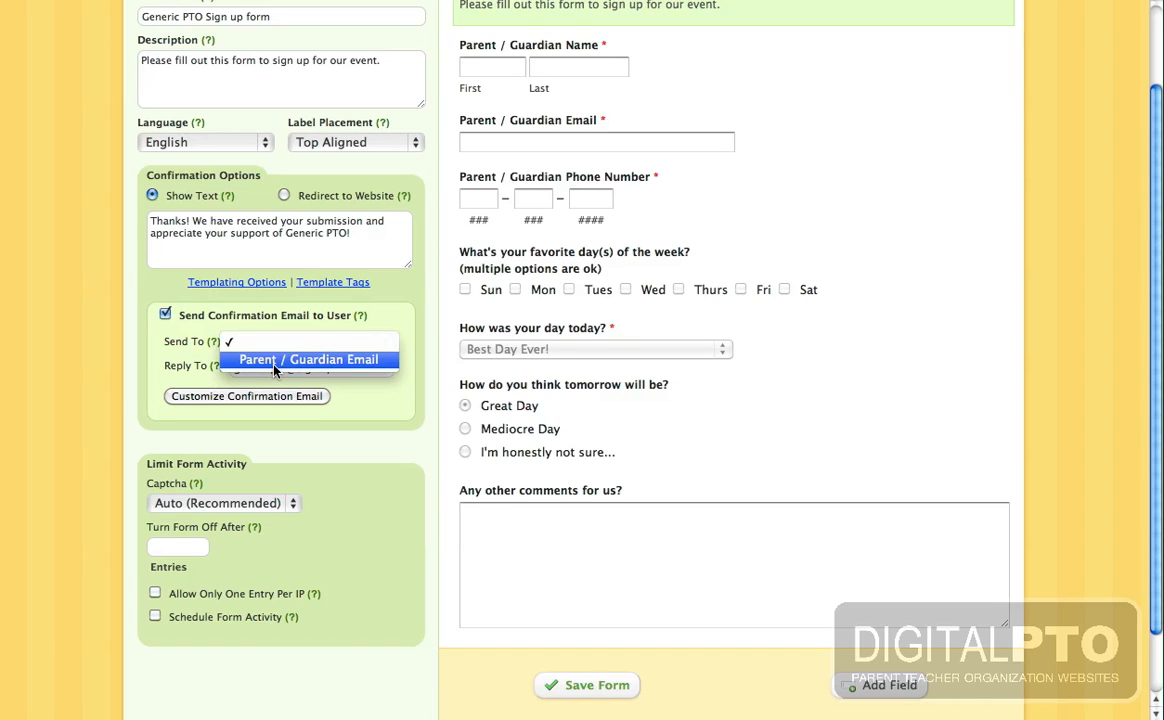
left_click(275, 365)
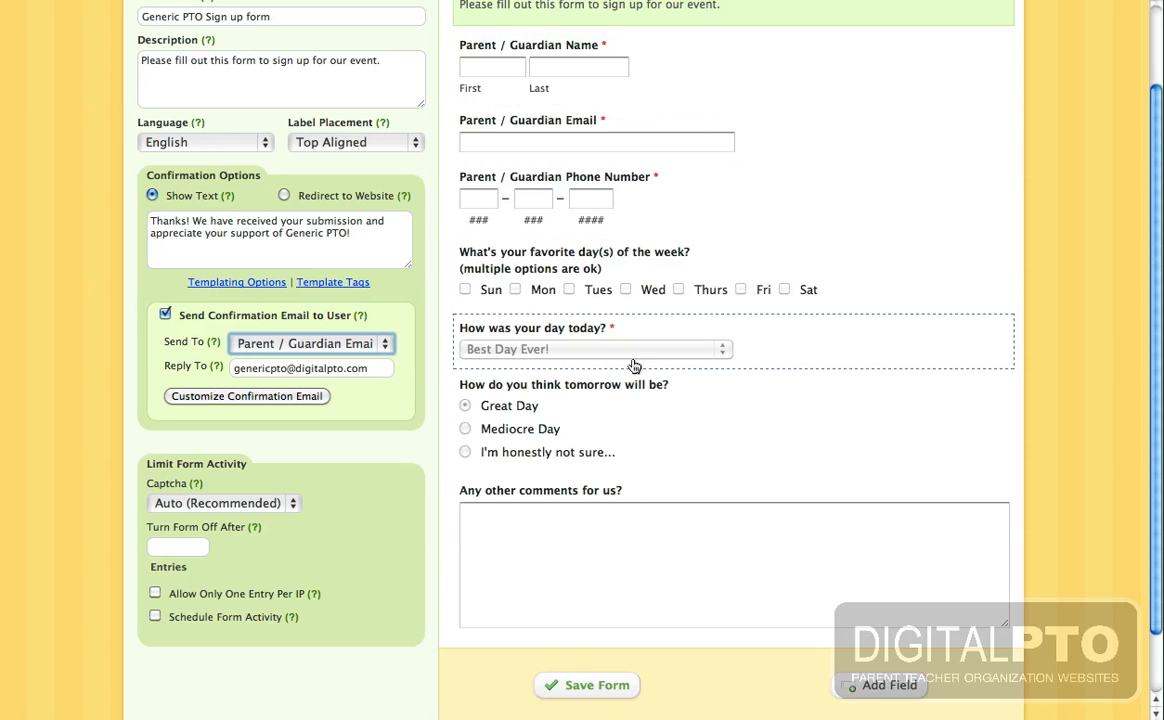
scroll(634, 400, "down", 2)
scroll(683, 220, "up", 5)
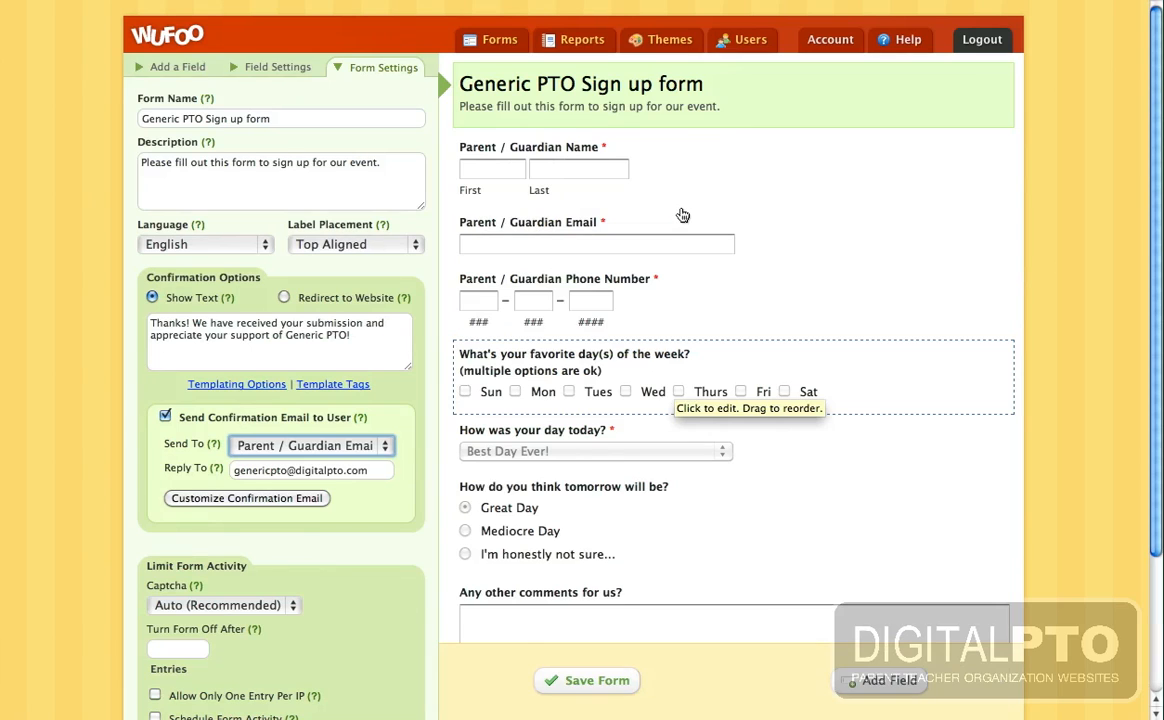
- Save the form, then choose 'Setup email notifications for this form' from the saved dialog
left_click(590, 684)
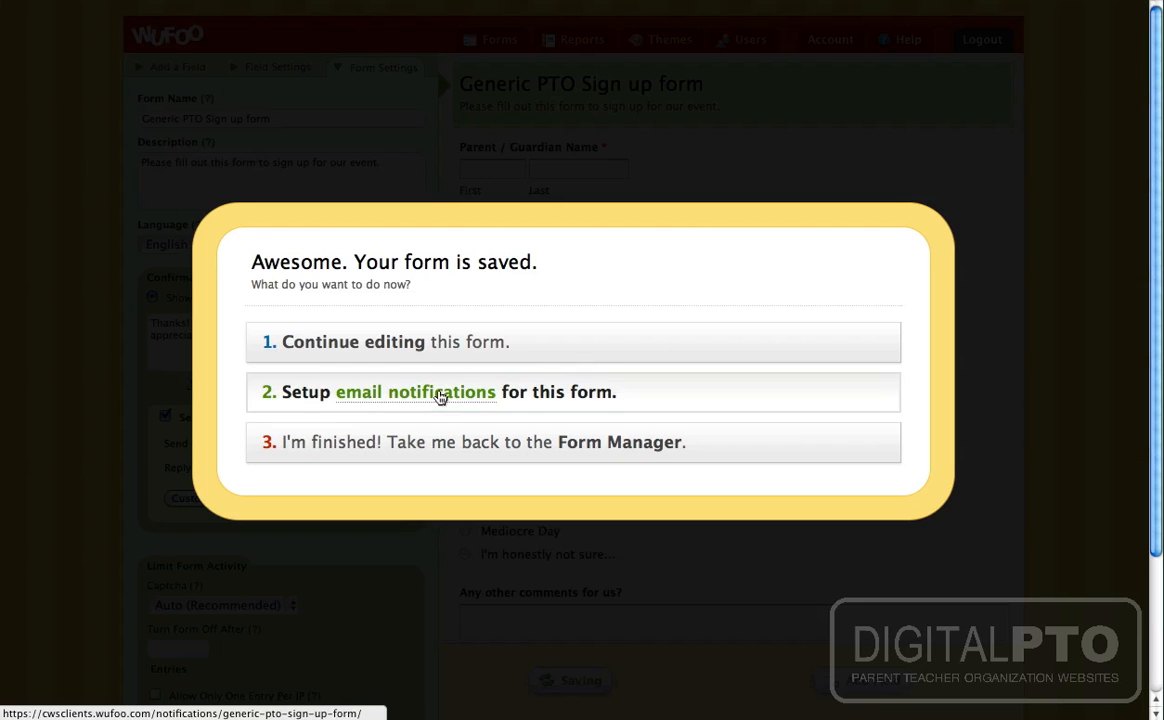
left_click(440, 397)
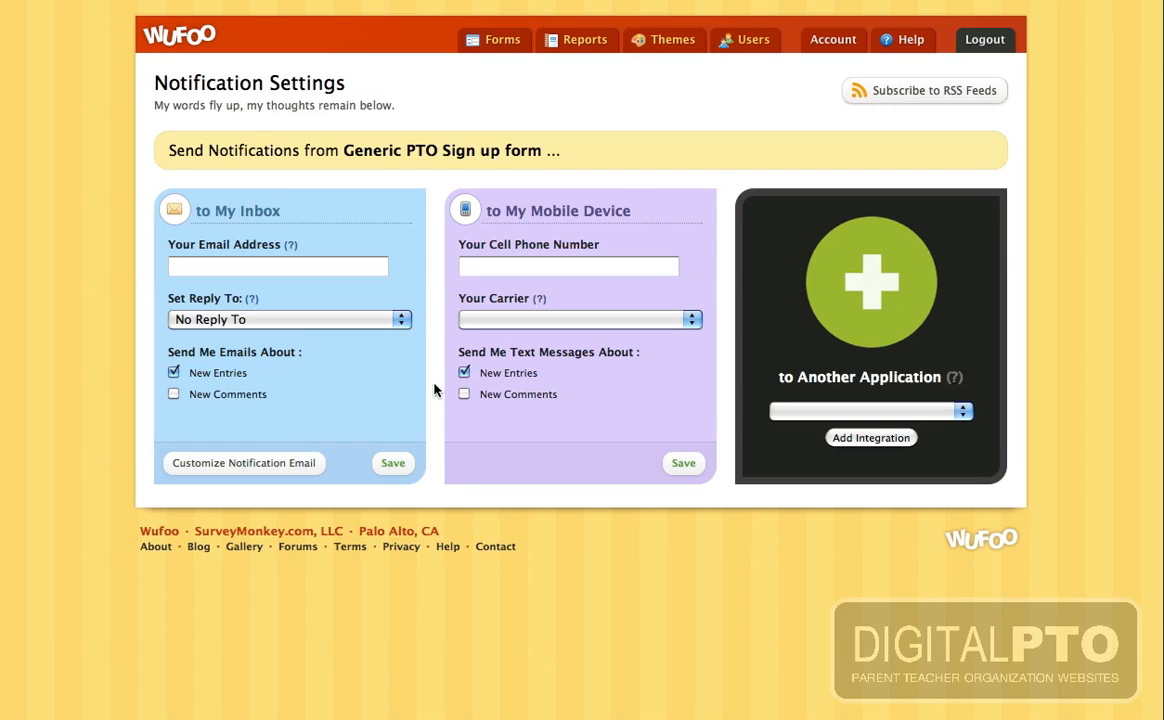
- Send new-entry notifications to the PTO's email address, with Reply To set to Parent / Guardian Email
left_click(259, 269)
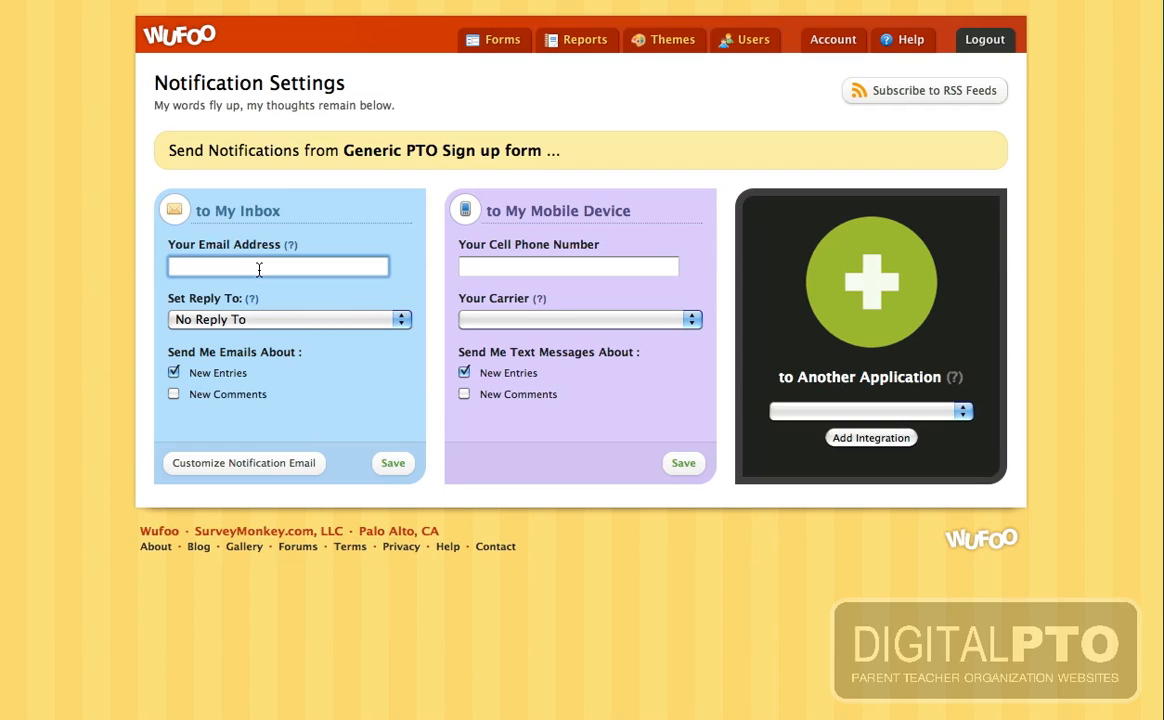
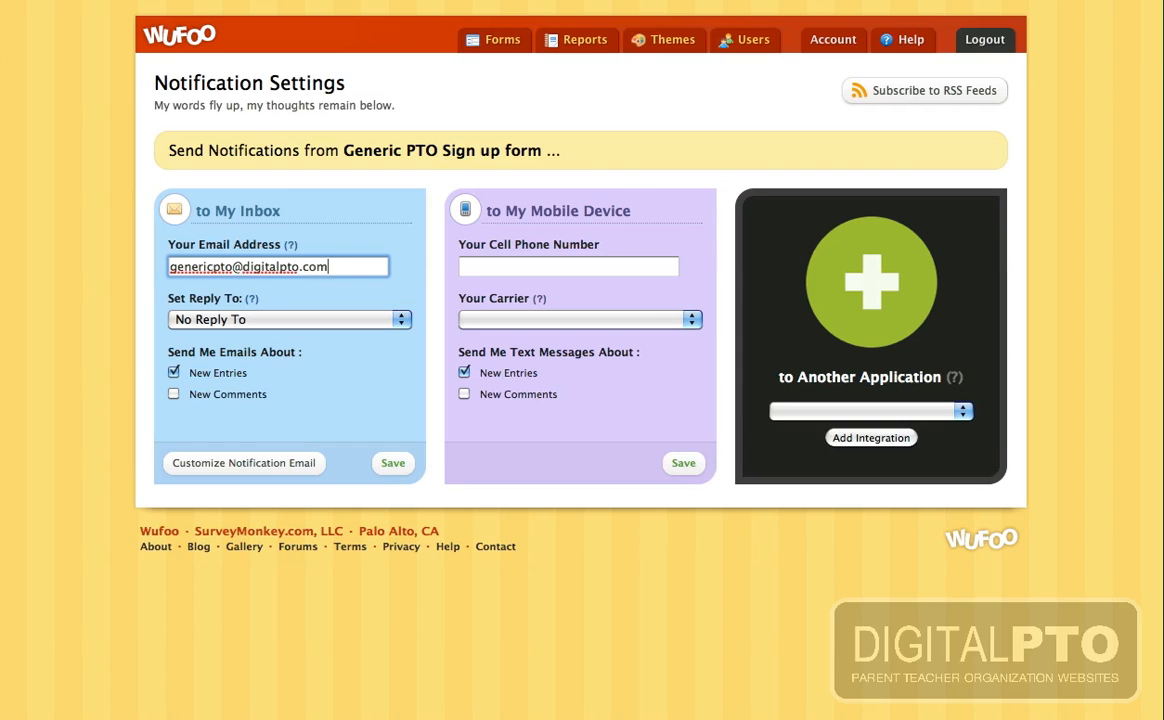
left_click(207, 318)
left_click(219, 336)
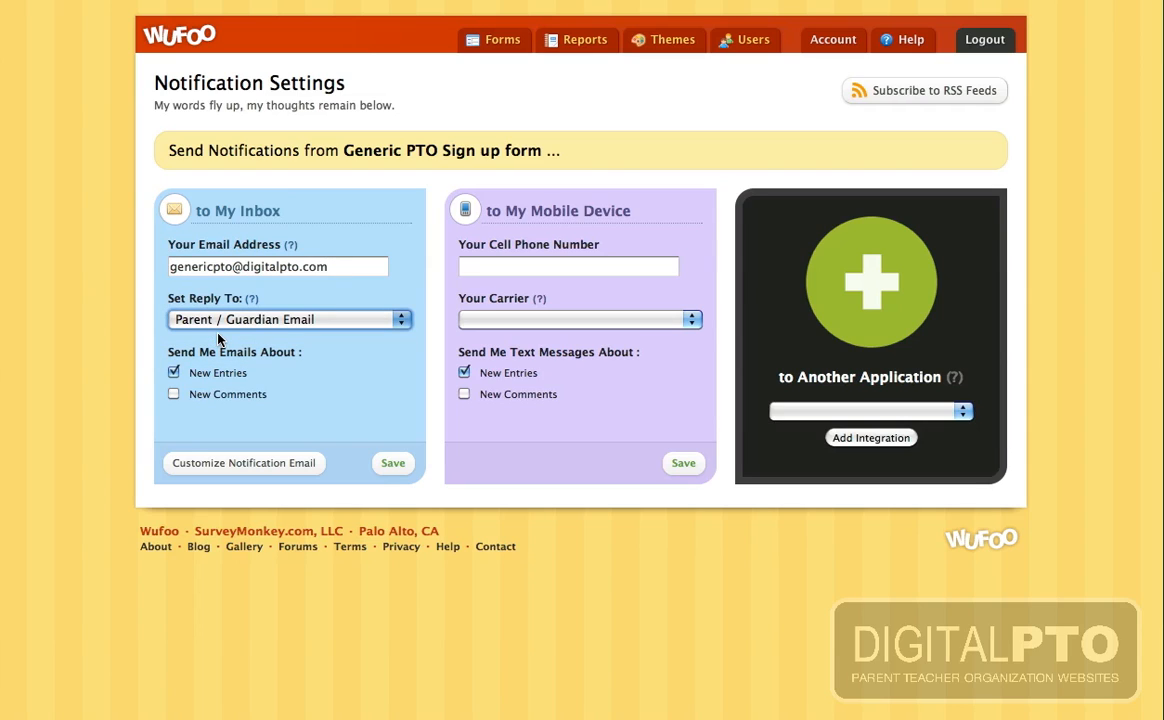
- Change the notification sender name to 'Ceneric PTO' and save the inbox notification settings
left_click(217, 465)
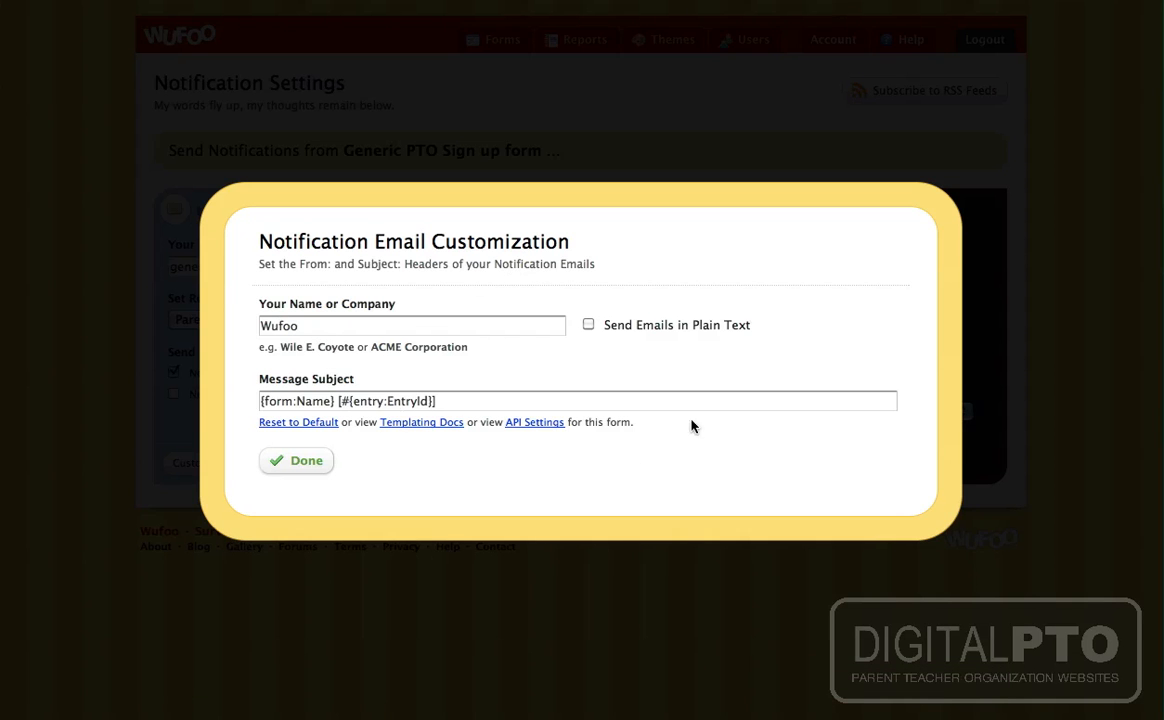
double_click(327, 330)
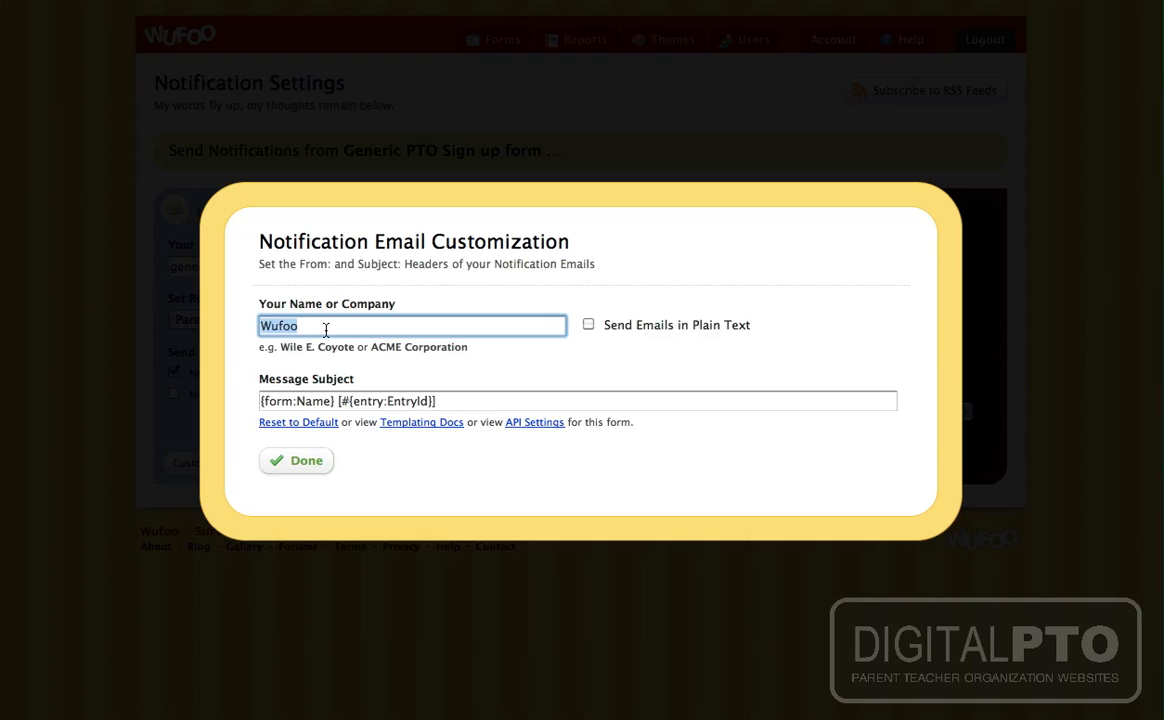
type("C")
type("eneric PTO")
left_click(306, 462)
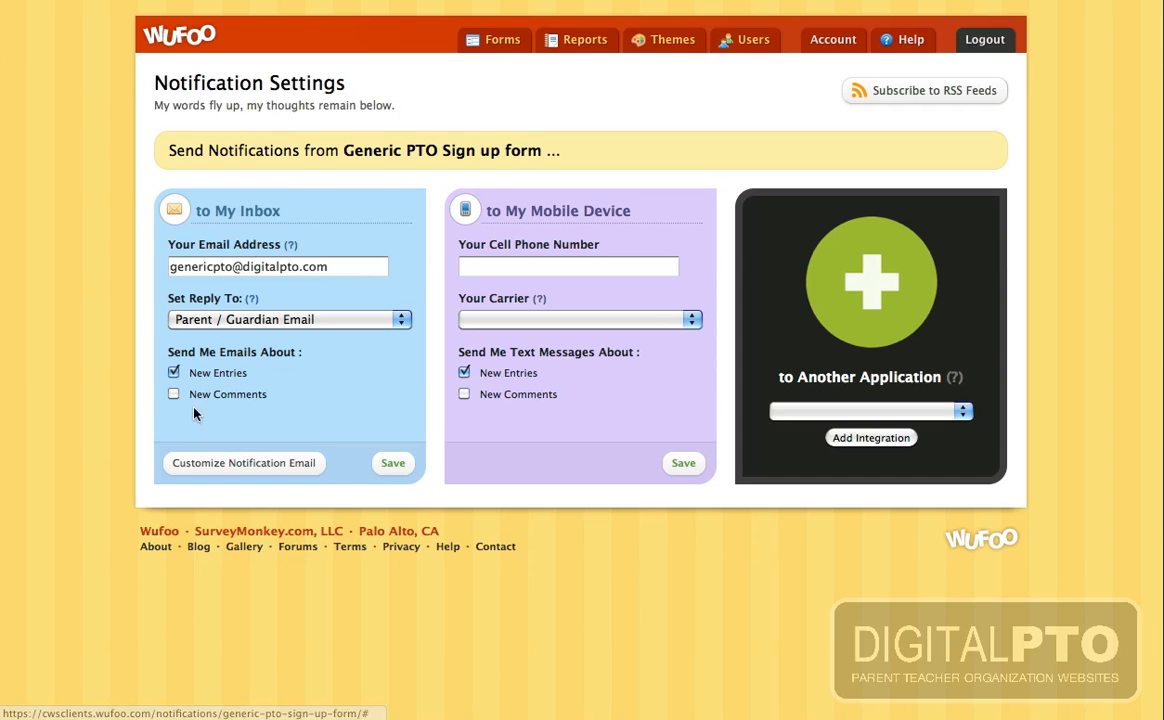
left_click(396, 465)
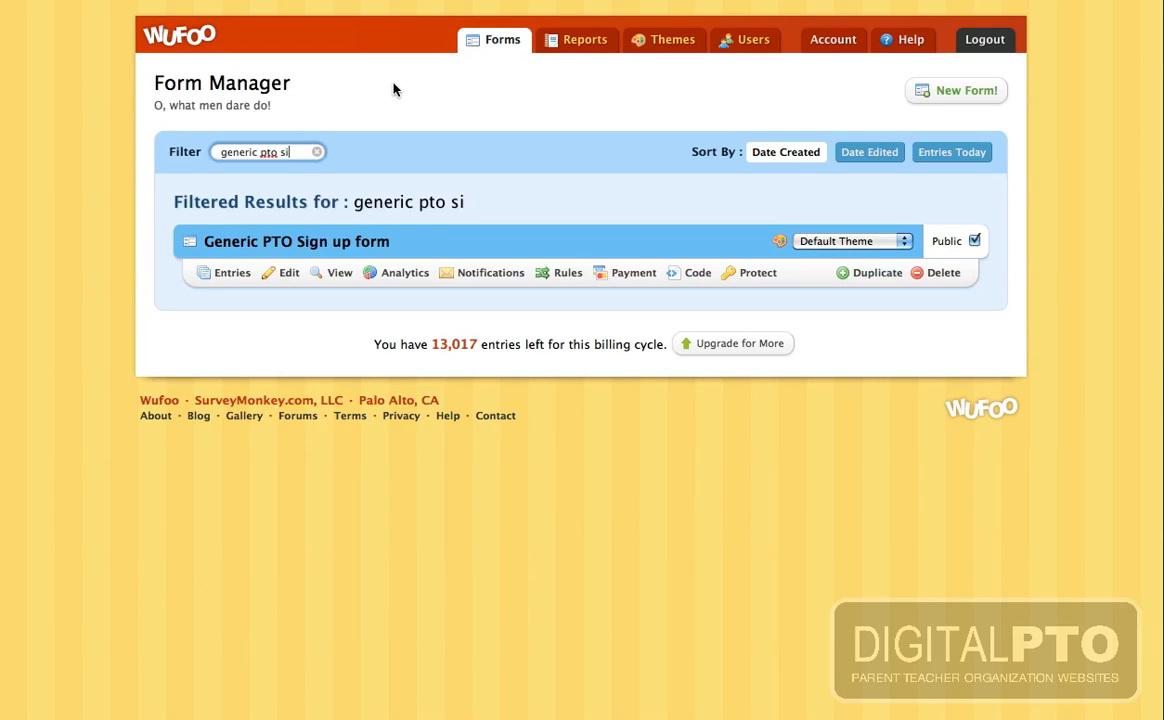
- Open the live form and tick Mon, Tues and Wed as favourite days
left_click(328, 278)
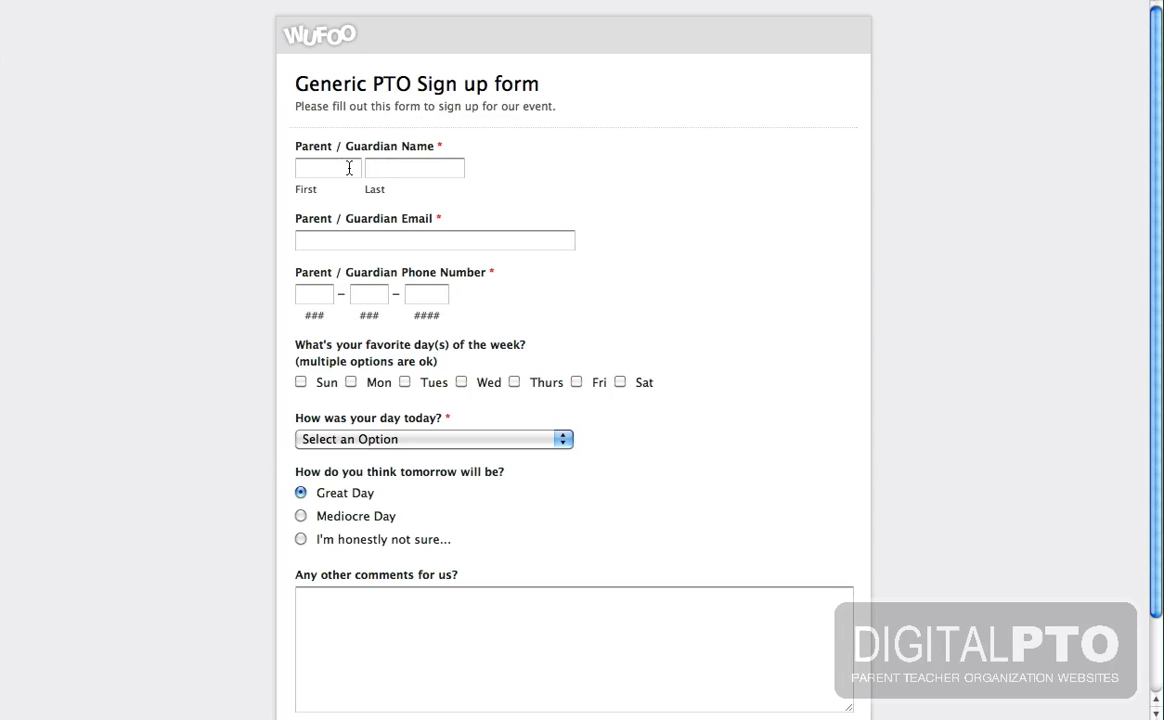
scroll(385, 289, "down", 3)
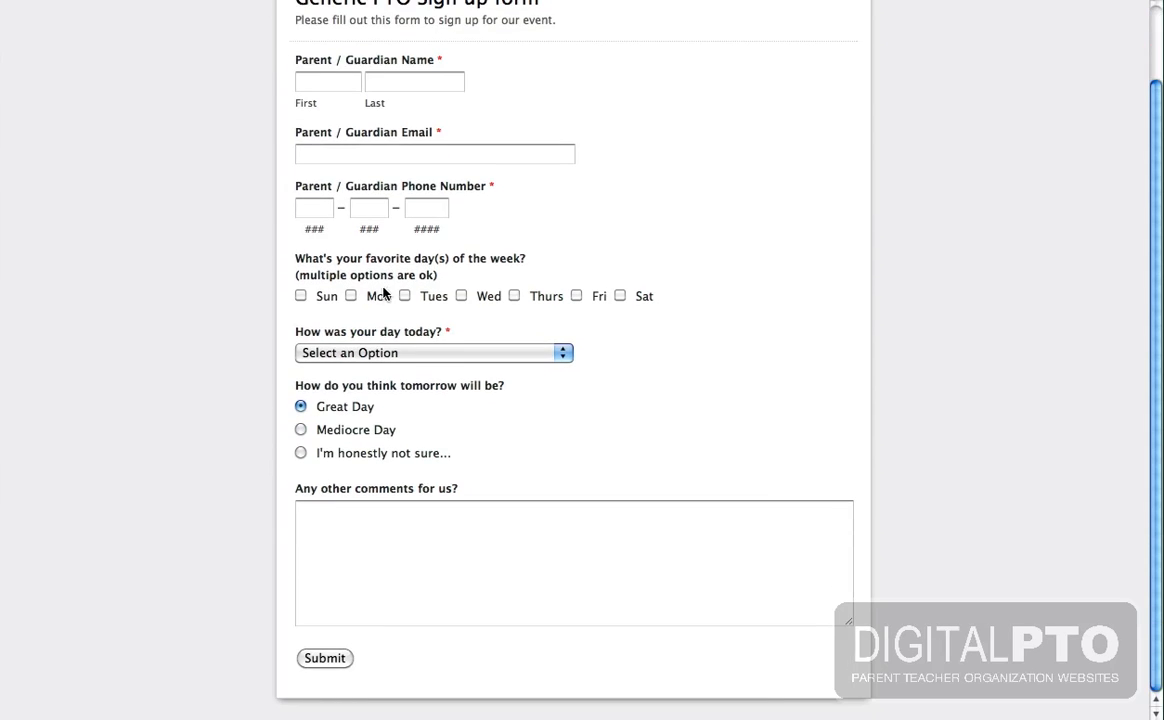
left_click(352, 297)
left_click(406, 297)
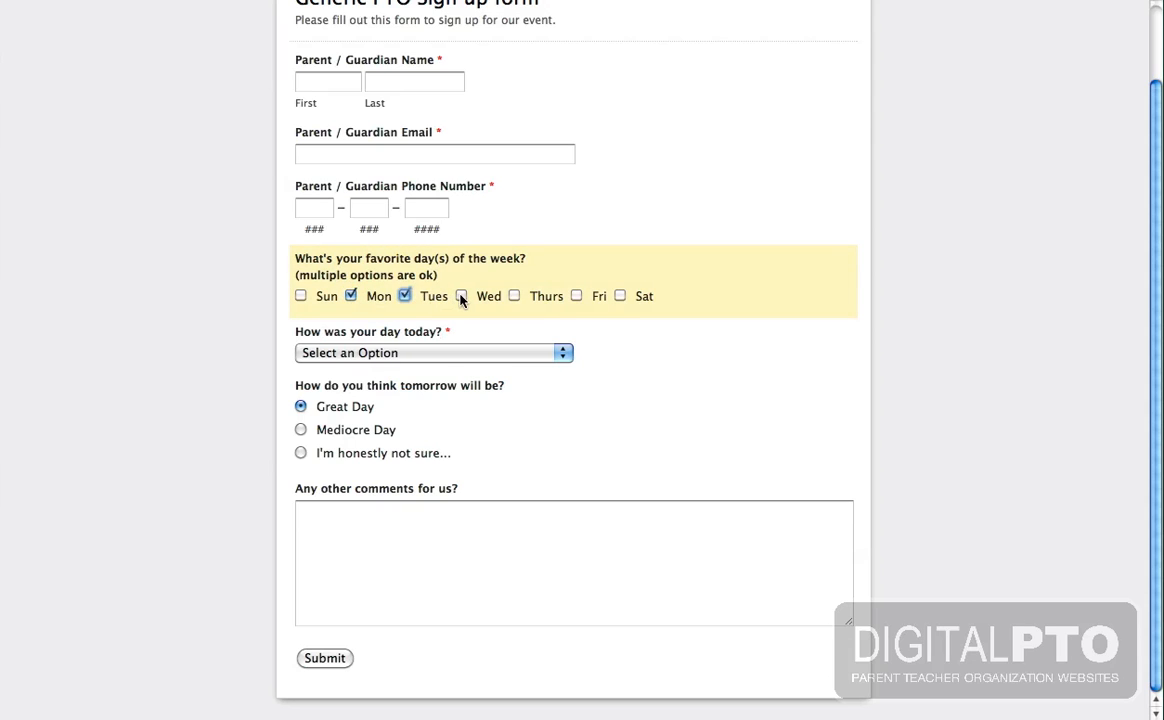
left_click(461, 297)
- Answer Best Day Ever! for today and Great Day for tomorrow, then click into the comments box
left_click(497, 353)
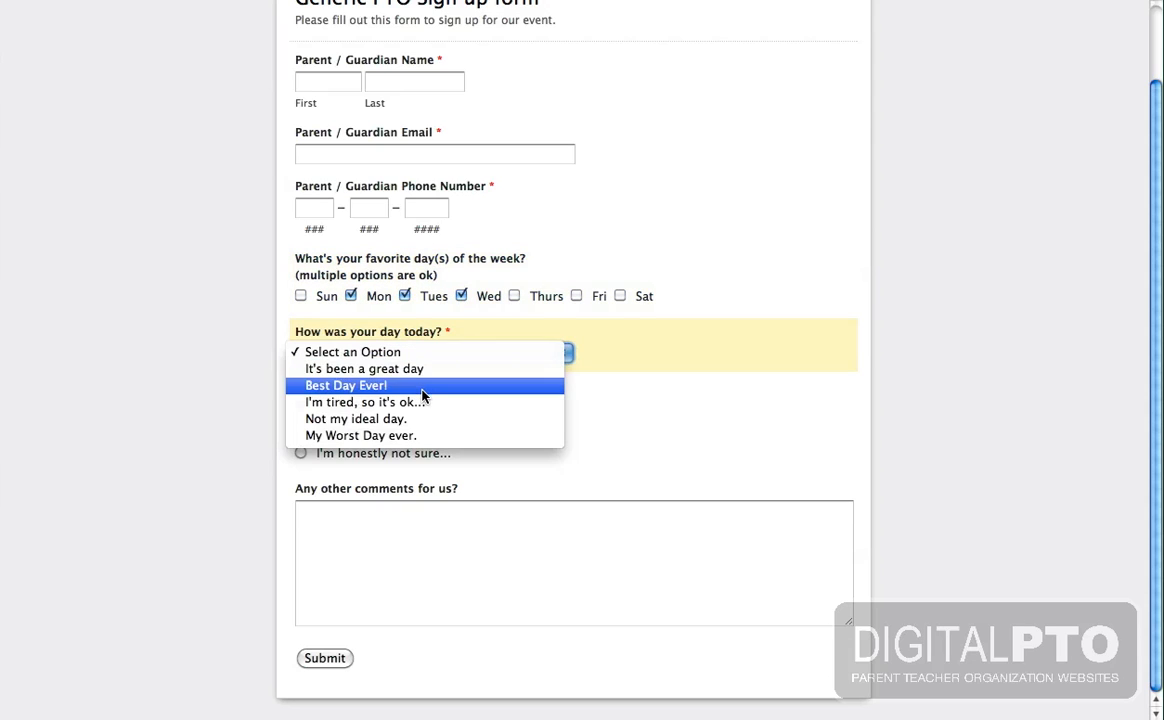
left_click(422, 390)
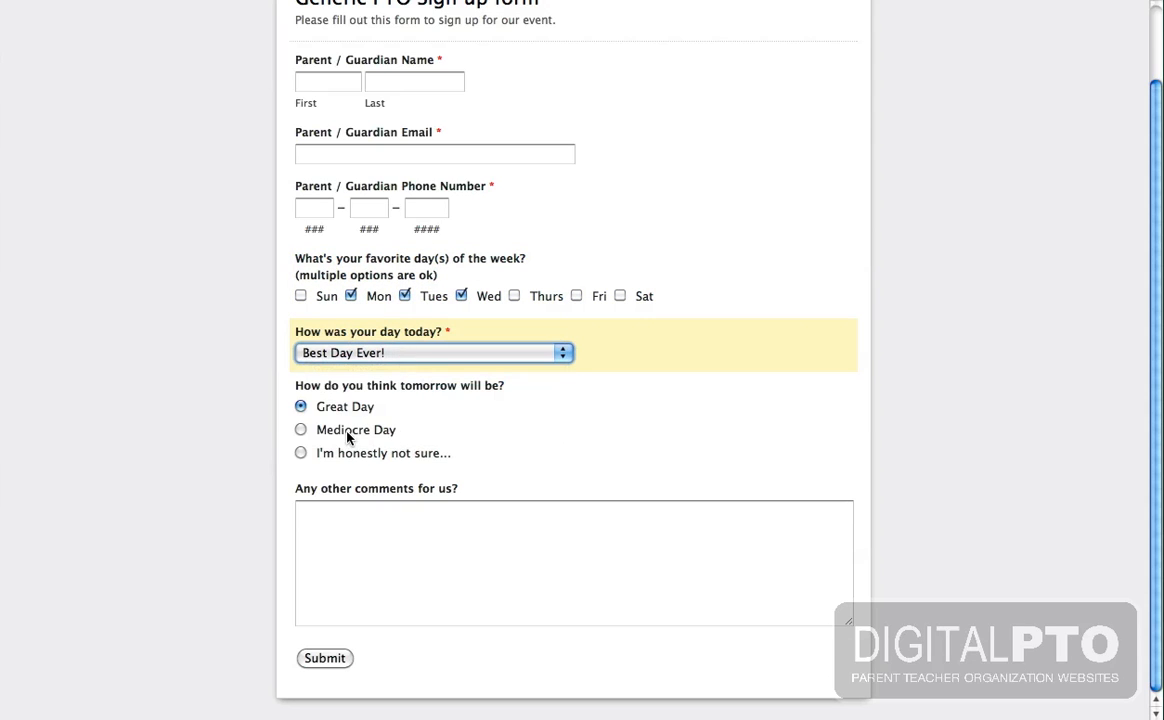
left_click(301, 452)
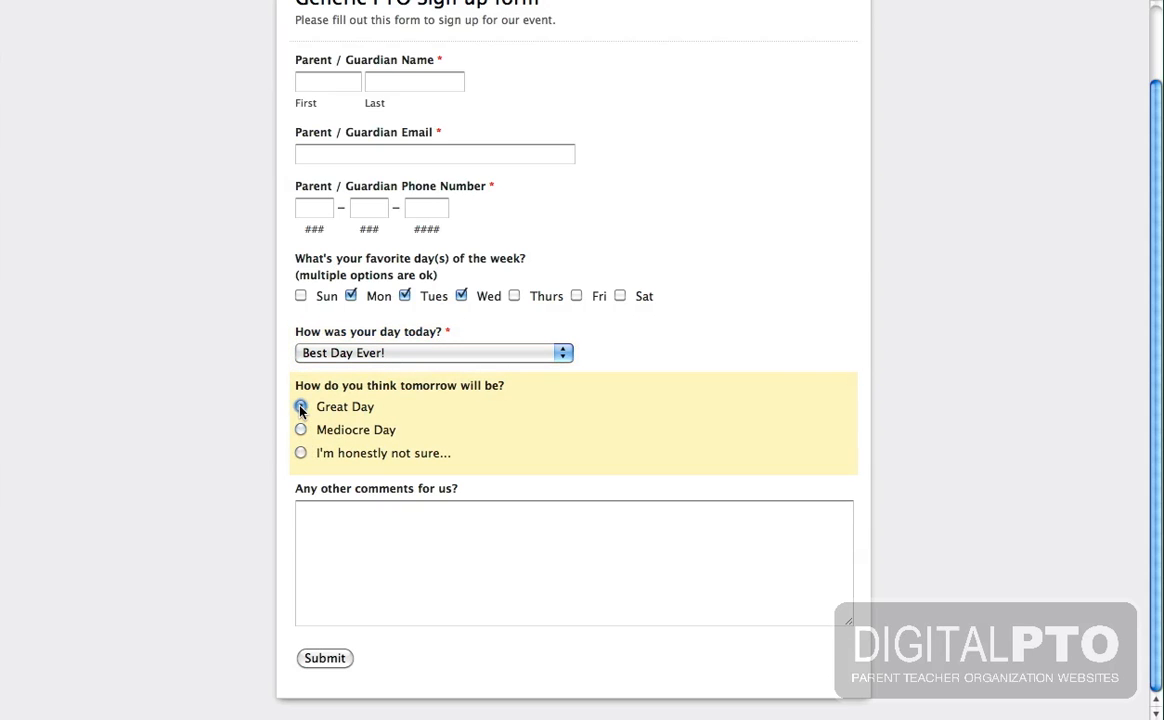
left_click(301, 407)
left_click(353, 559)
scroll(545, 234, "up", 1)
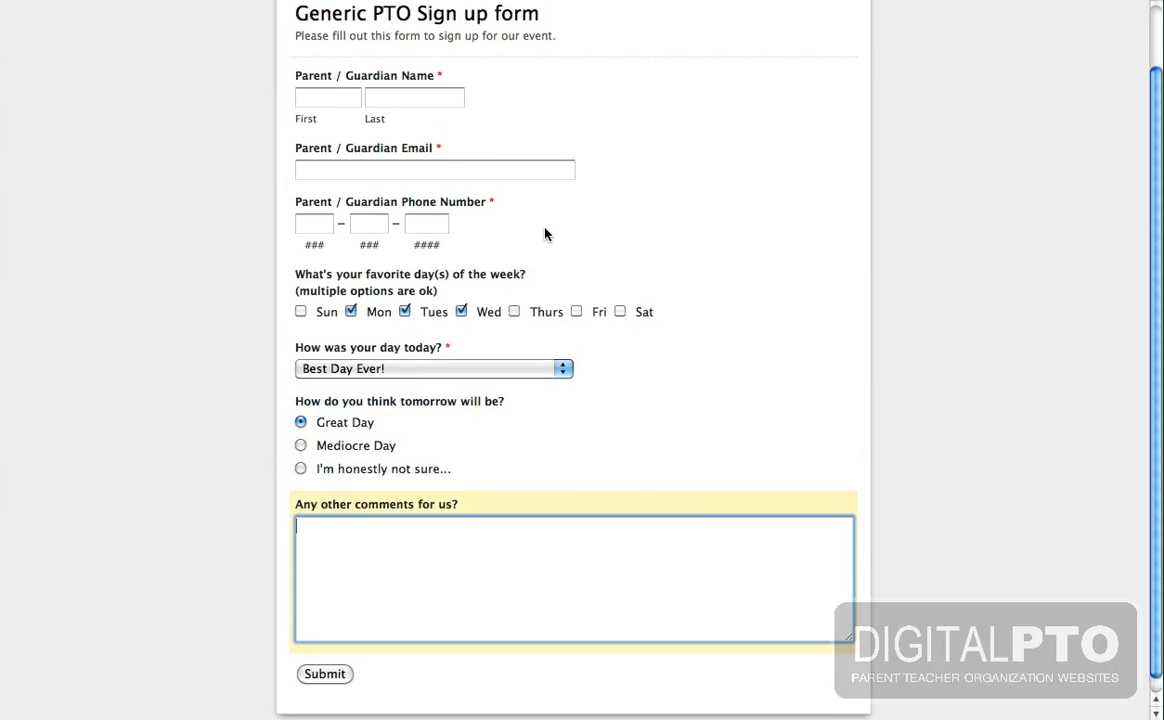
scroll(545, 234, "up", 2)
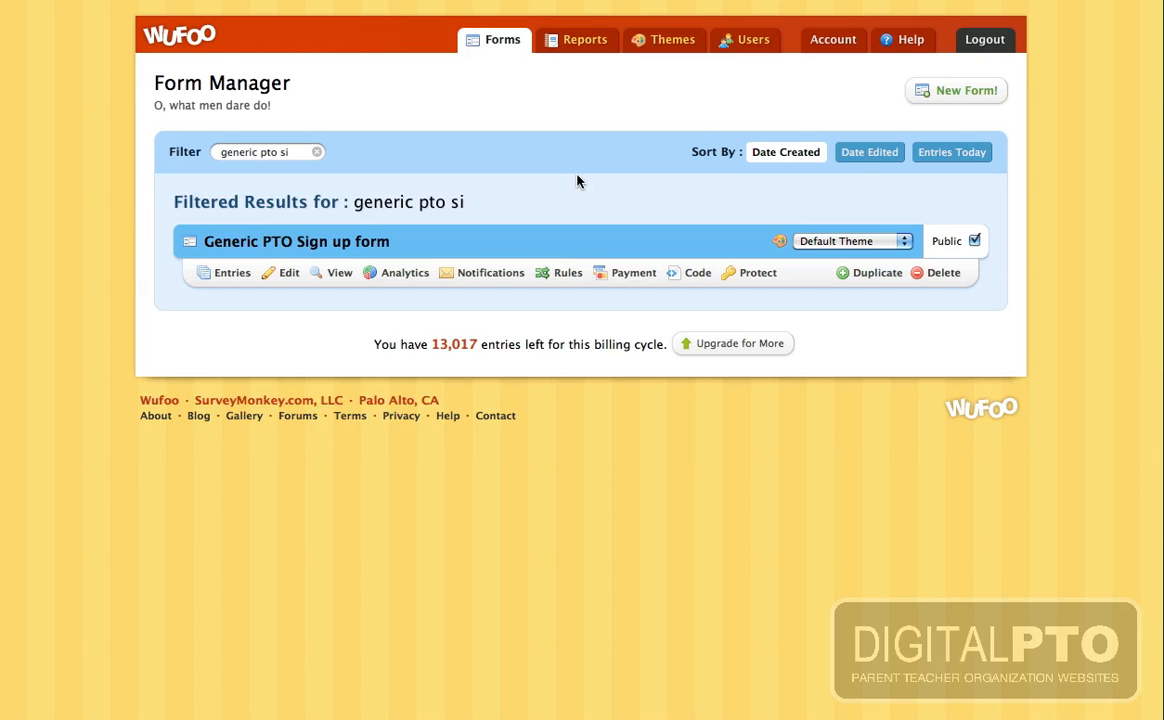
- Review the PTO form's notification settings, then go back to the Form Manager list
left_click(466, 276)
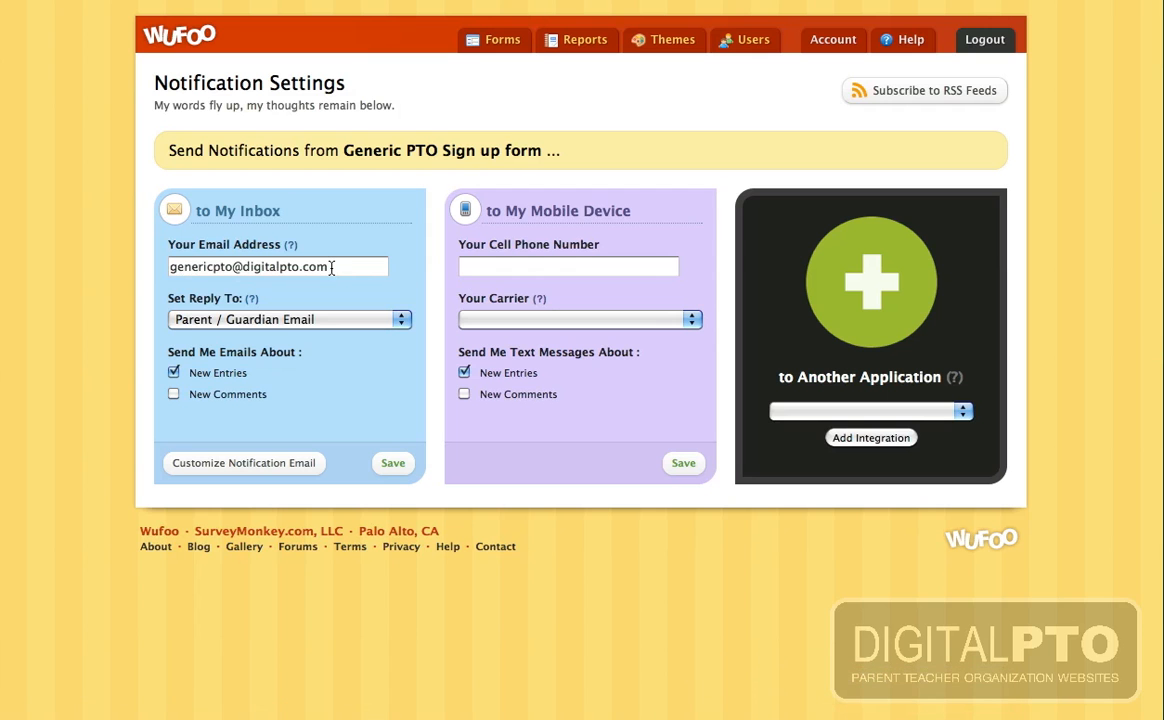
left_click(503, 40)
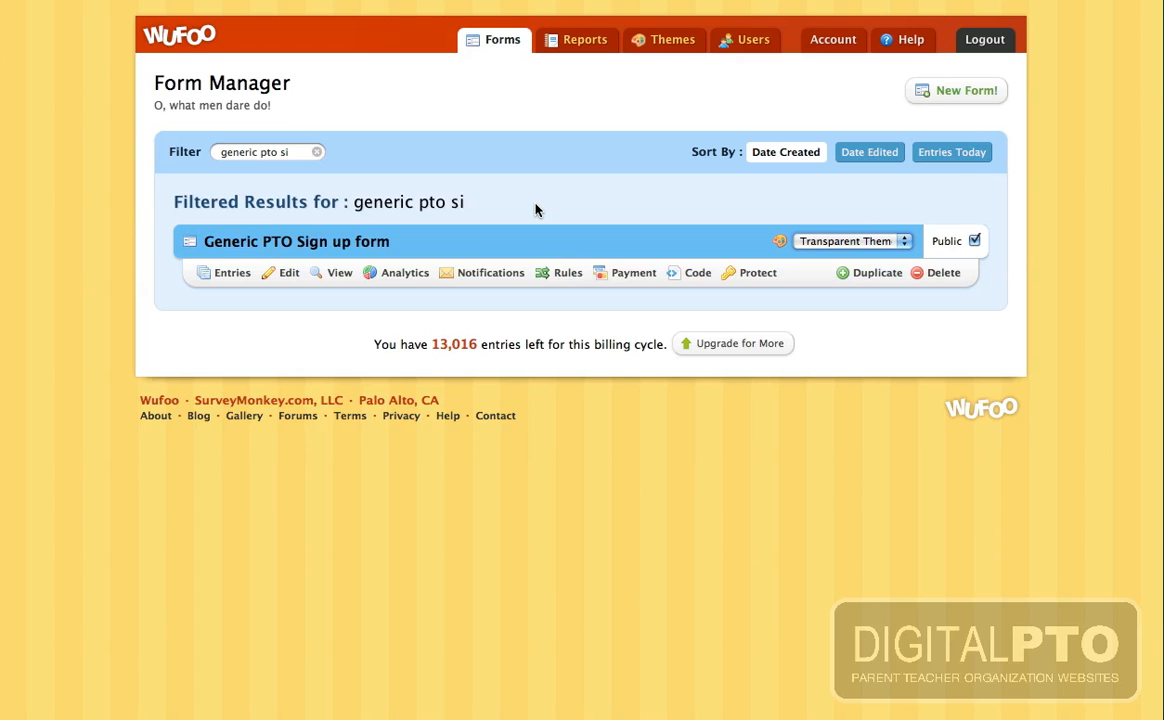
left_click(680, 278)
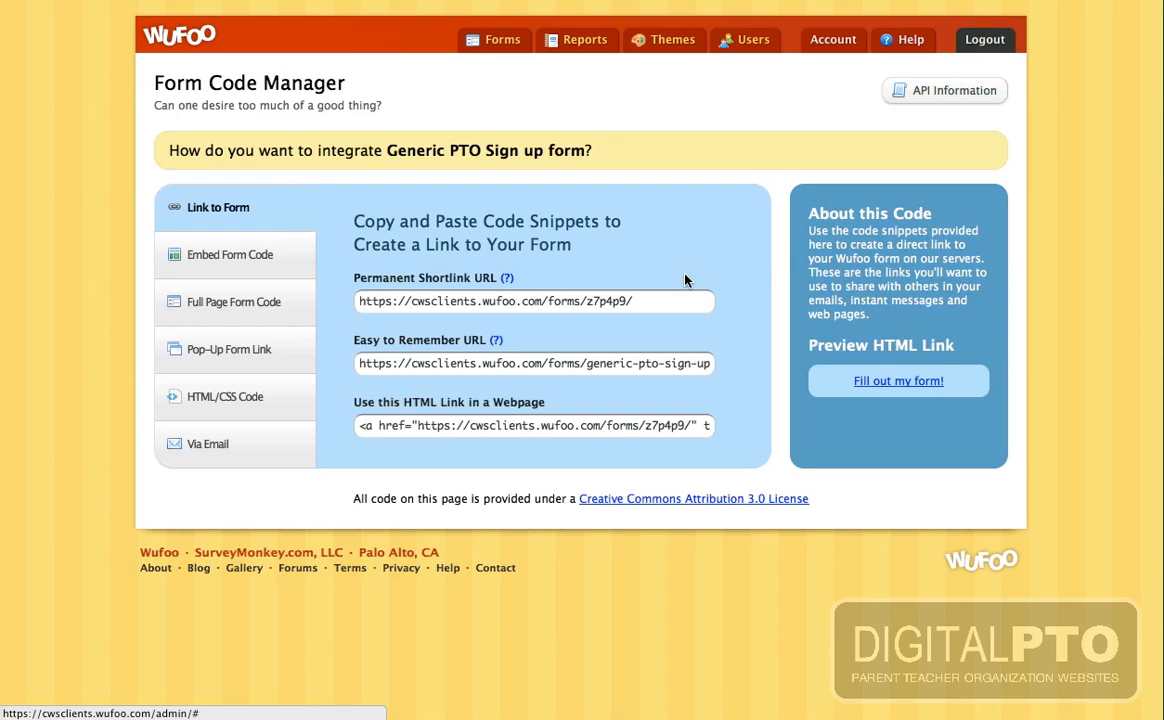
left_click(211, 261)
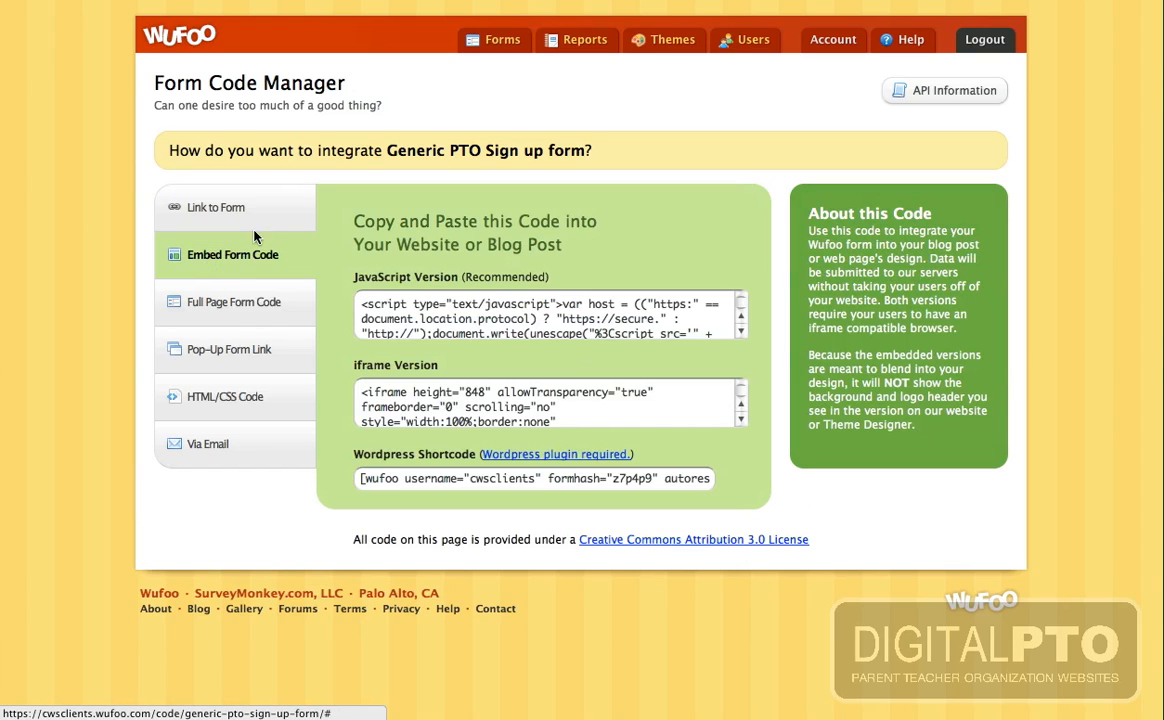
left_click(395, 484)
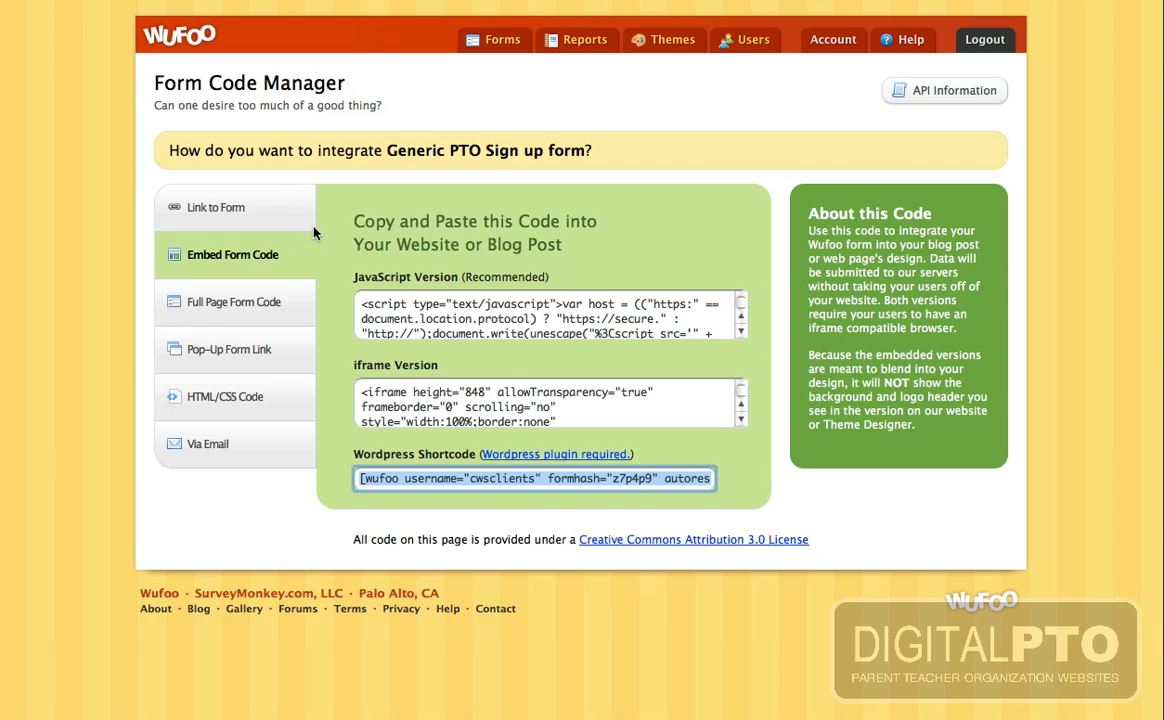
left_click(224, 210)
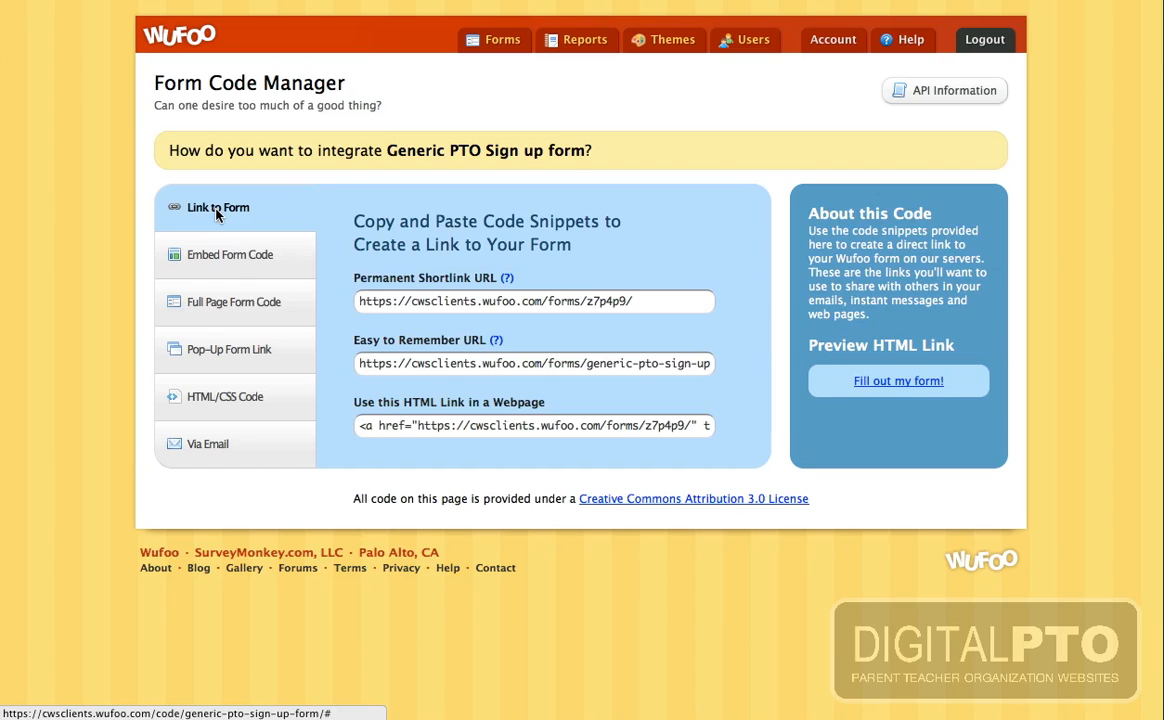
left_click(525, 304)
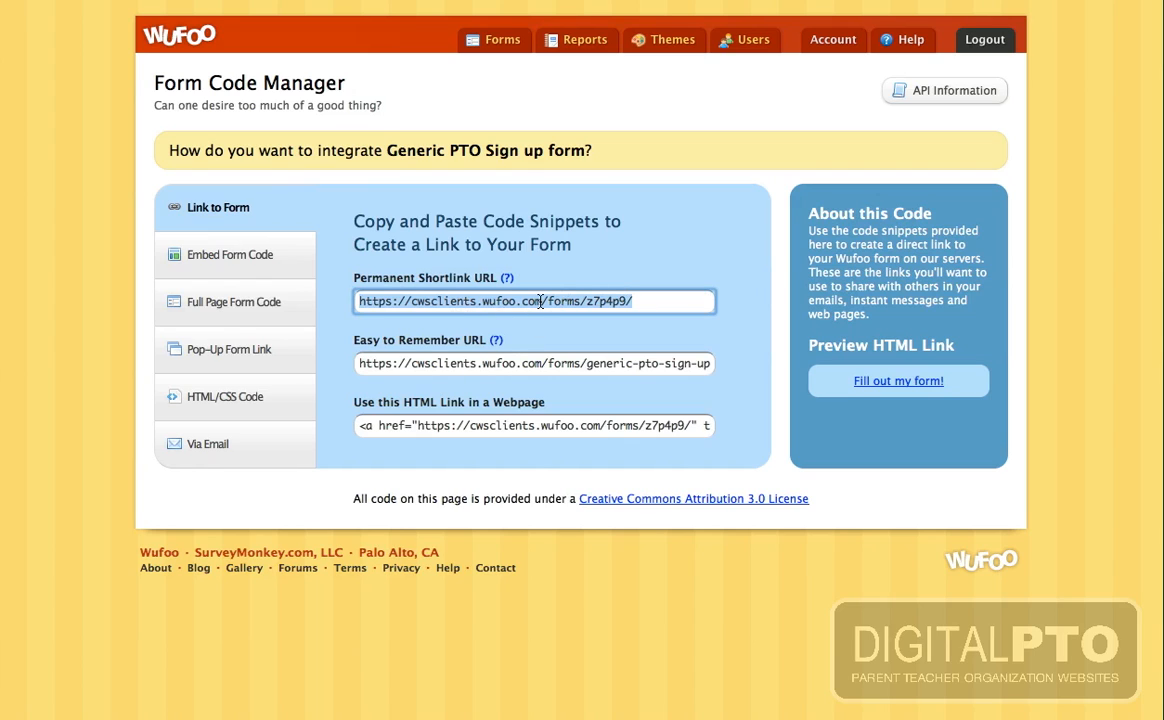
left_click(494, 39)
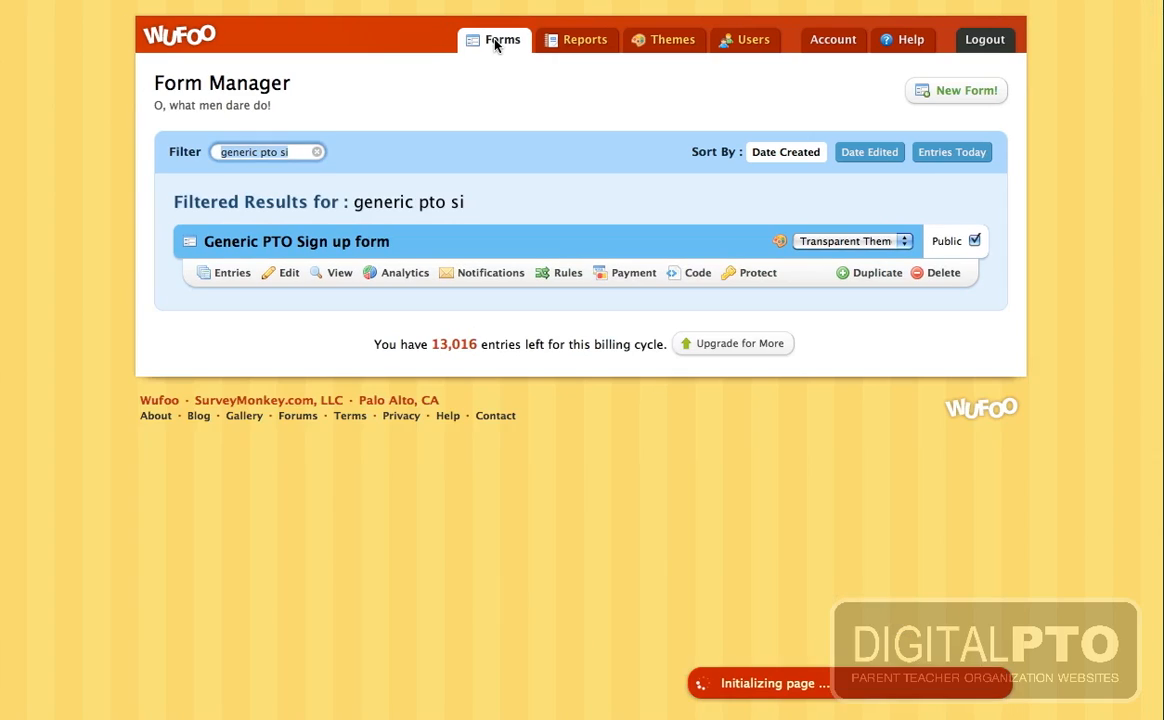